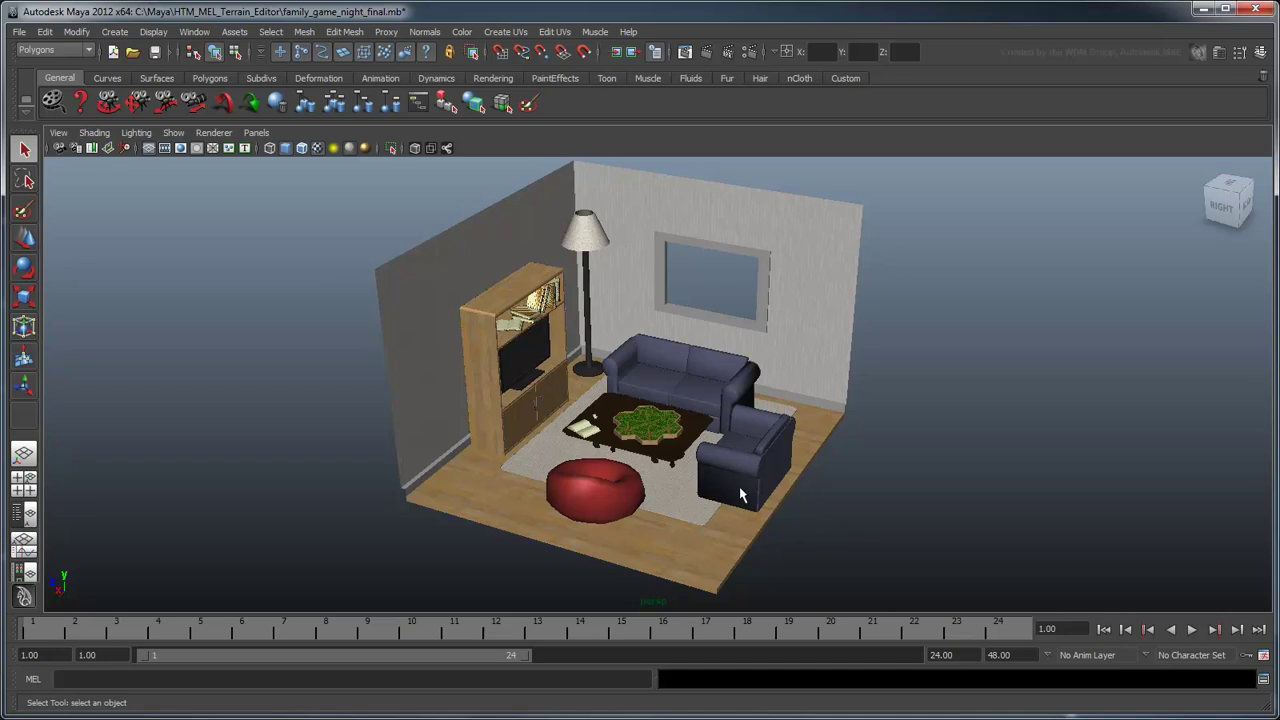
- Zoom in and pan the perspective view to inspect the finished board's lower edge
{"action": "scroll", "coordinate": [741, 494], "scroll_direction": "up", "scroll_amount": 5}
{"action": "scroll", "coordinate": [740, 540], "scroll_direction": "up", "scroll_amount": 5}
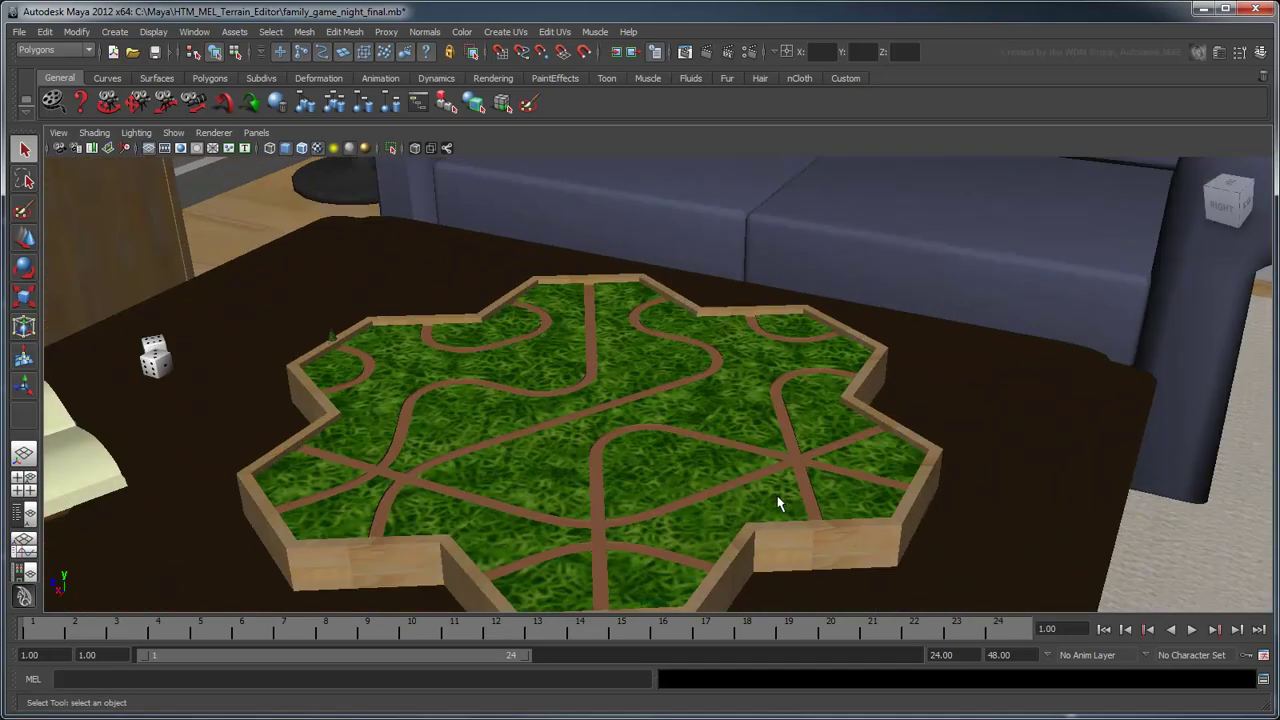
{"action": "middle_click_drag", "start_coordinate": [778, 503], "coordinate": [814, 414], "text": "alt"}
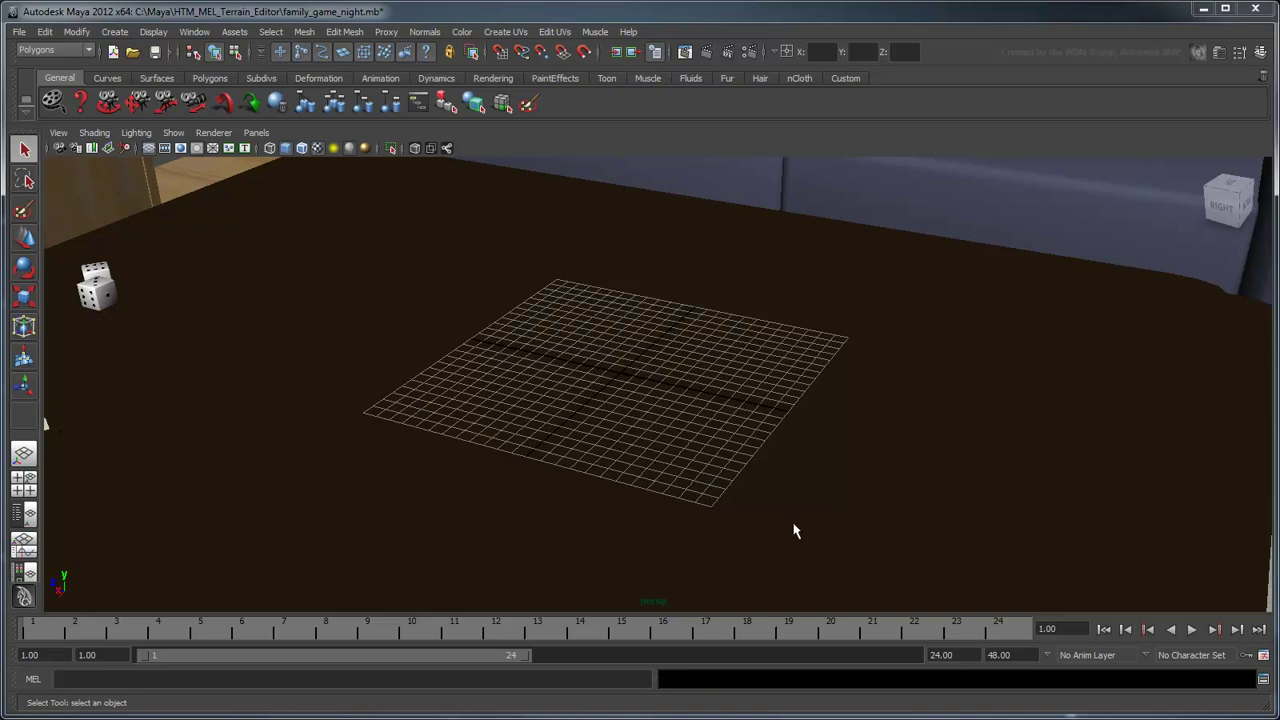
- Turn on wireframe-on-shaded and create a polygon cylinder: radius 10, height 5, 6 axis divisions
{"action": "left_click", "coordinate": [301, 148]}
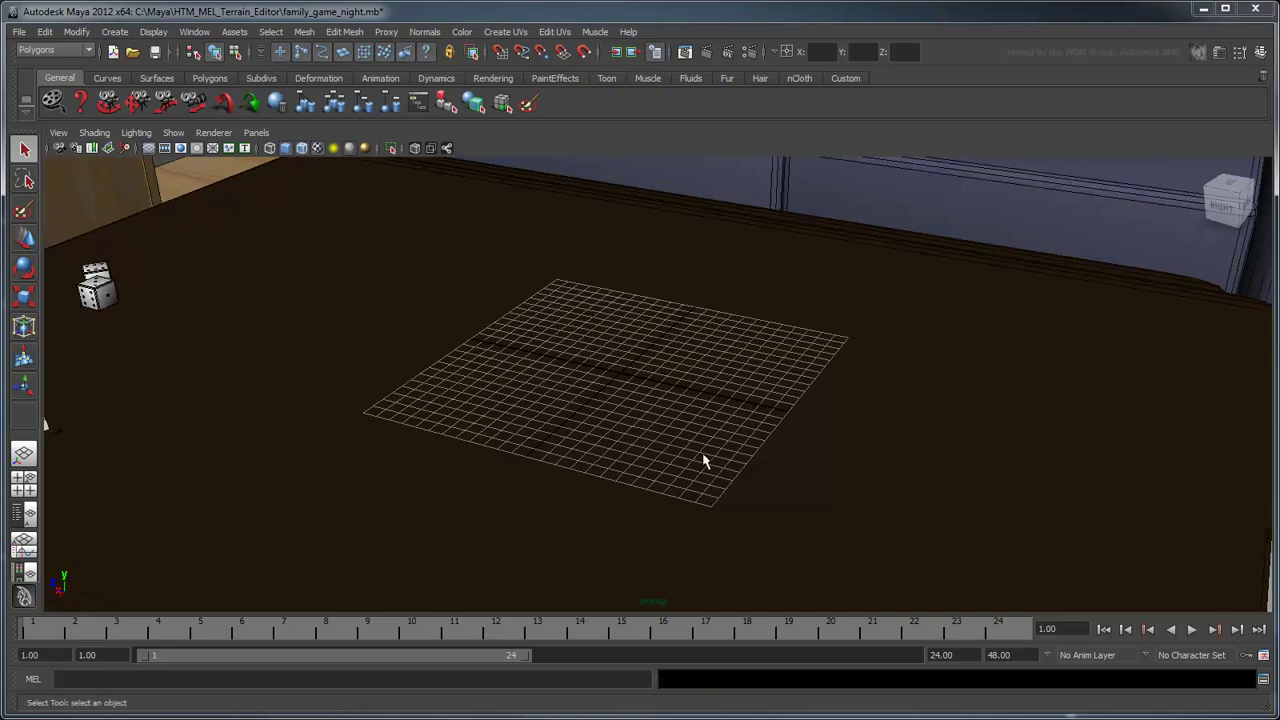
{"action": "left_click", "coordinate": [115, 31]}
{"action": "mouse_move", "coordinate": [160, 70]}
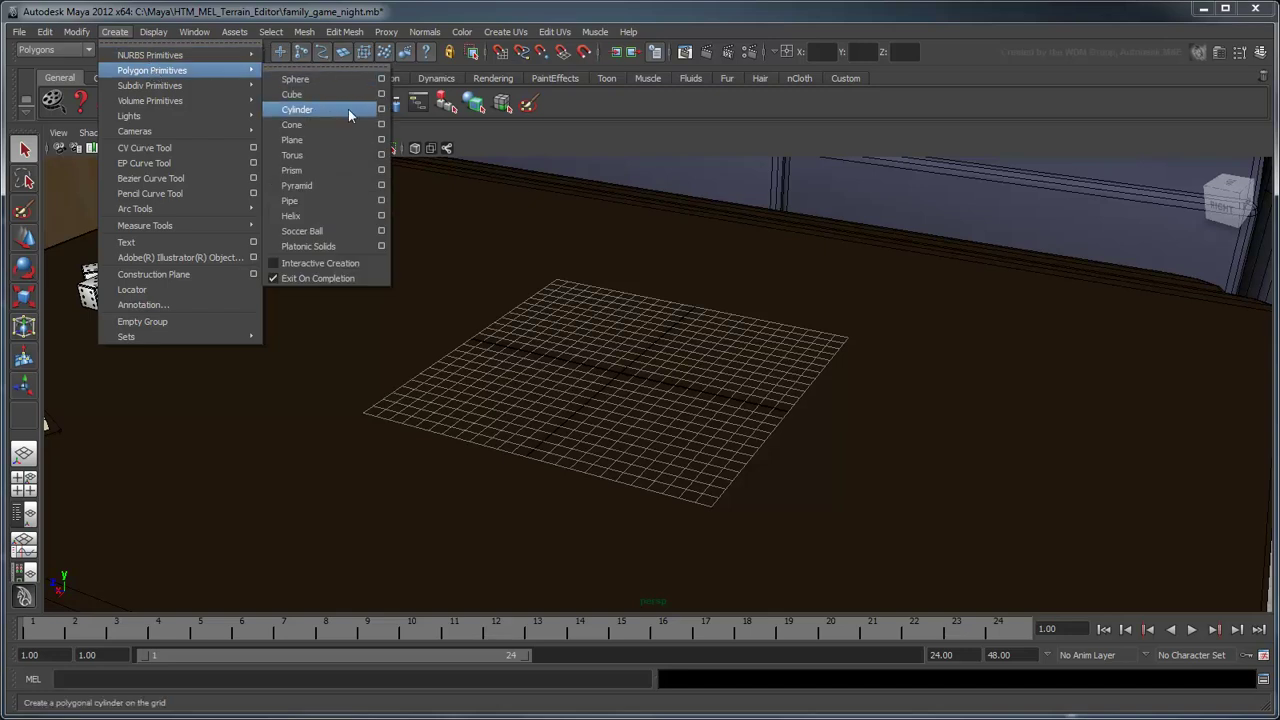
{"action": "left_click", "coordinate": [381, 109]}
{"action": "type", "text": "10"}
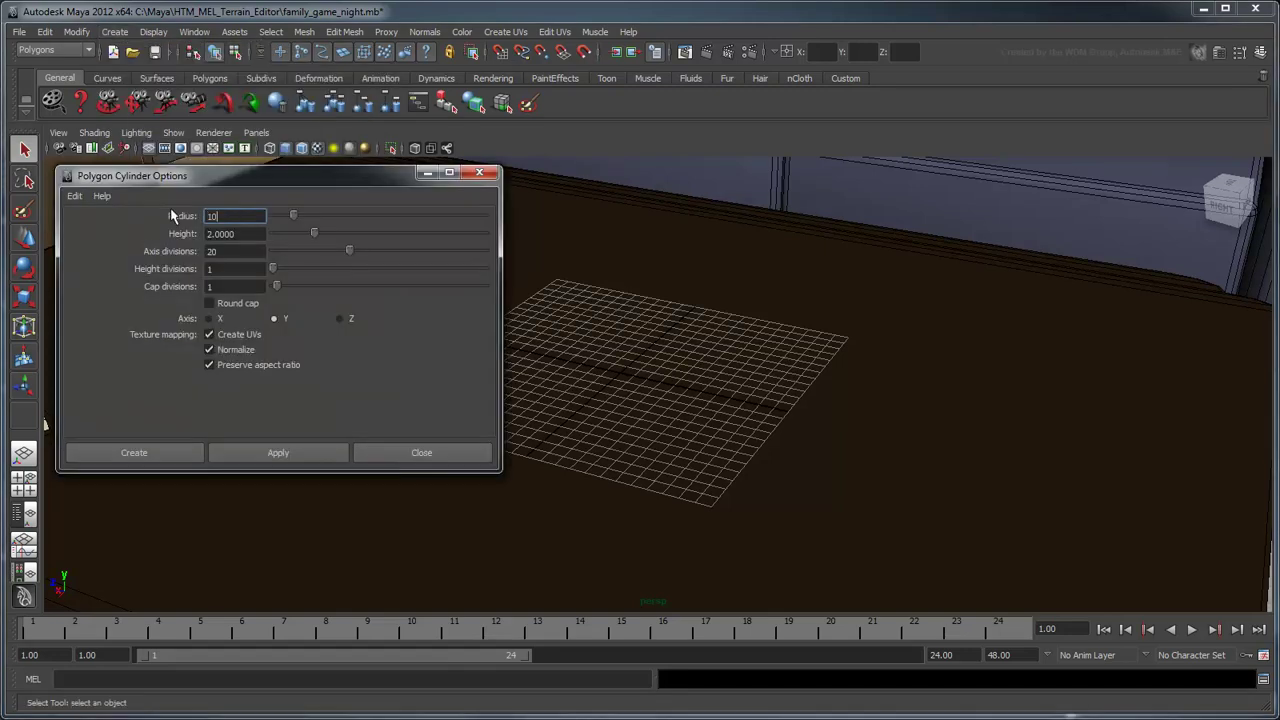
{"action": "key", "text": "Tab"}
{"action": "type", "text": "5"}
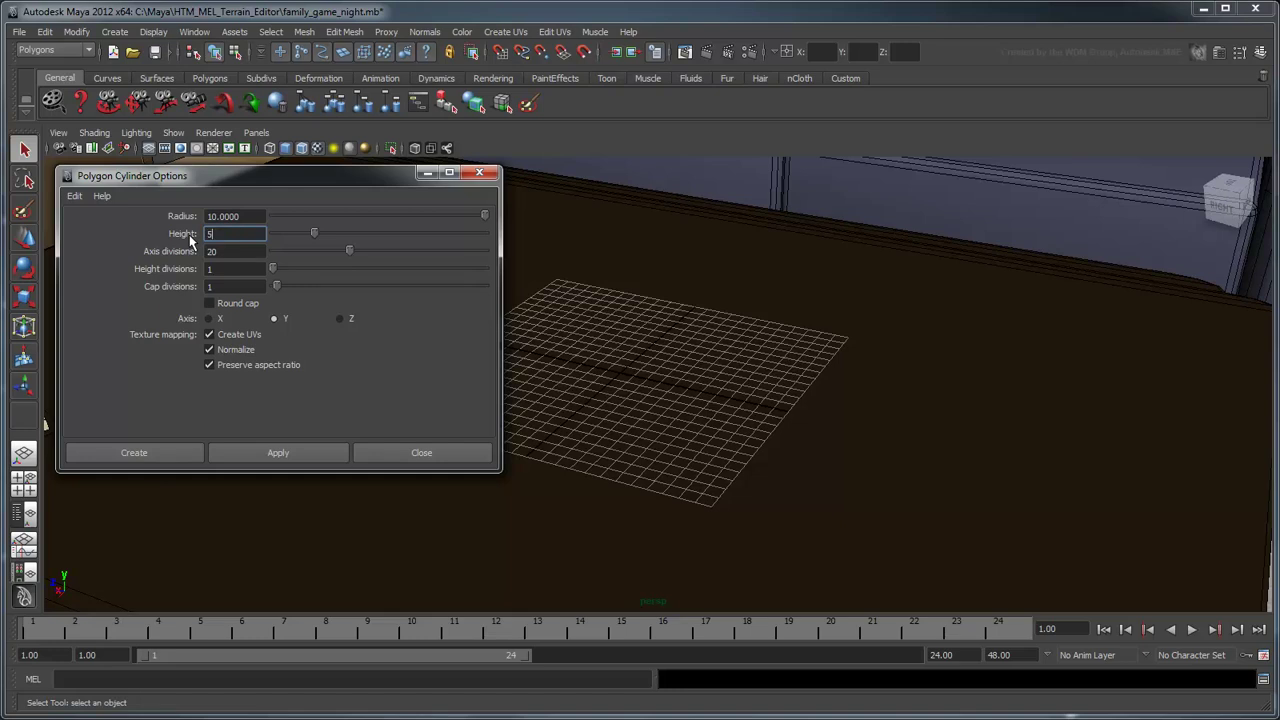
{"action": "key", "text": "Tab"}
{"action": "type", "text": "6"}
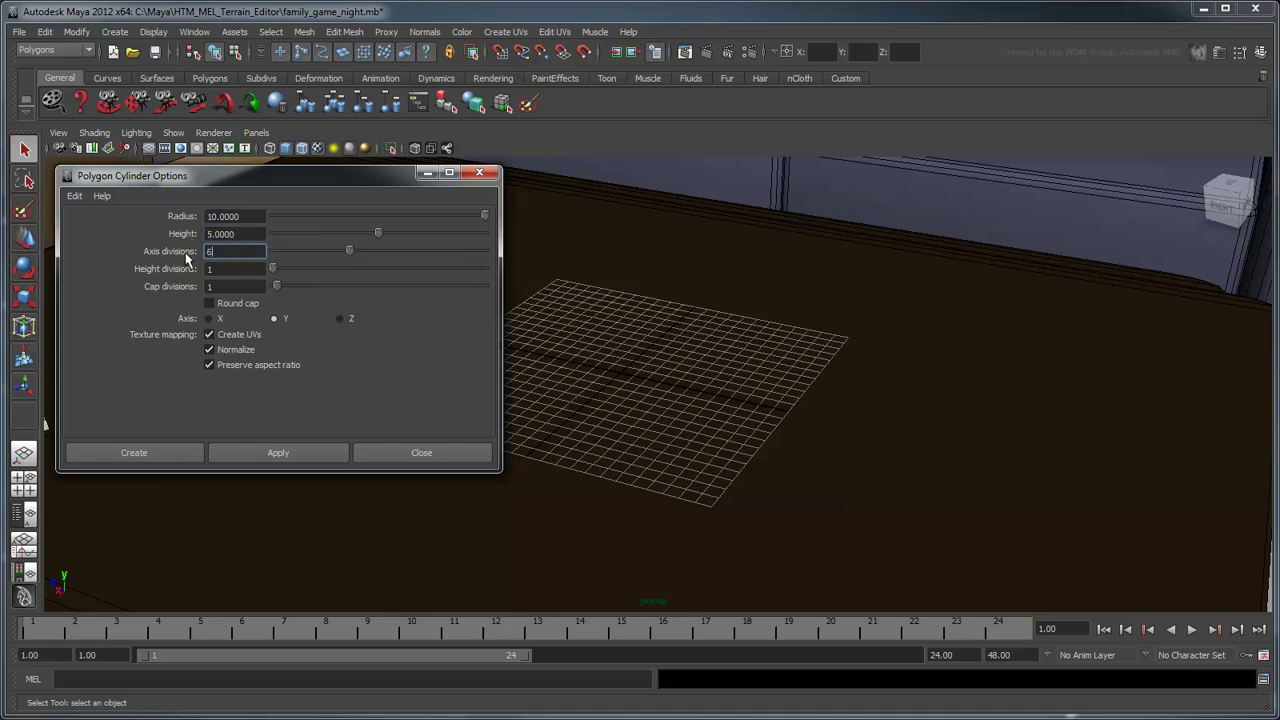
{"action": "key", "text": "Tab"}
{"action": "key", "text": "Tab"}
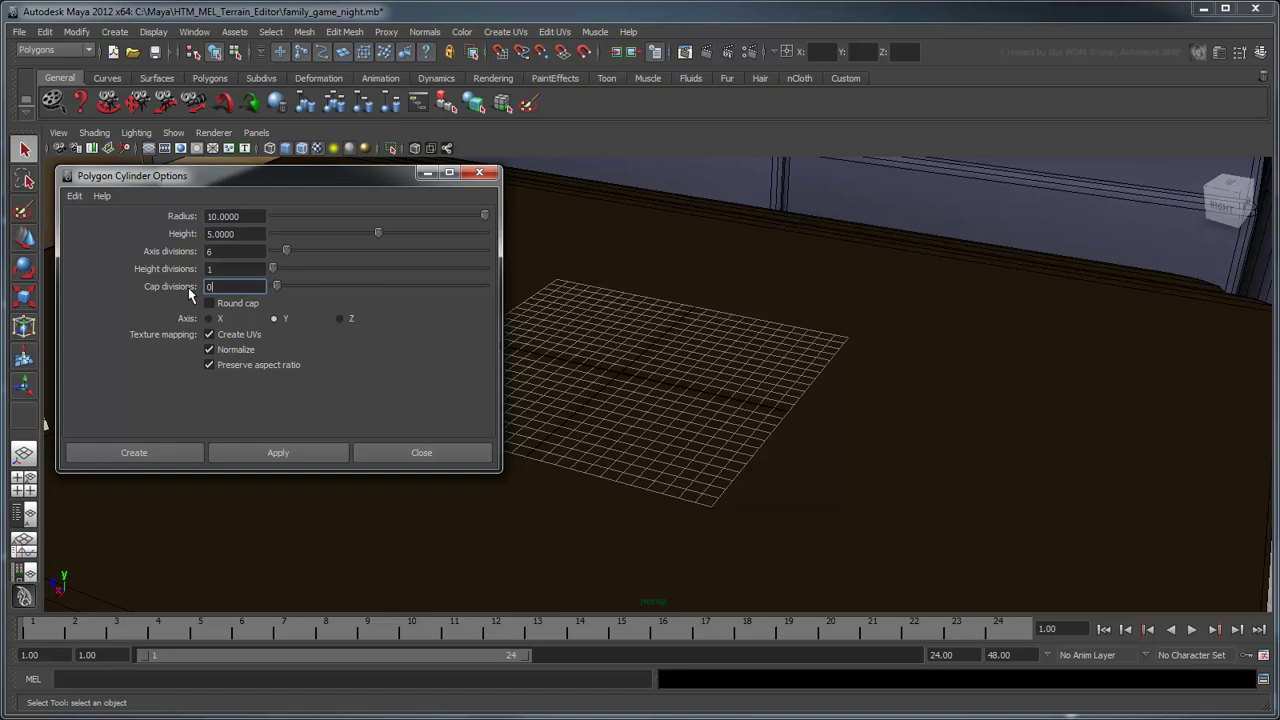
{"action": "left_click", "coordinate": [170, 452]}
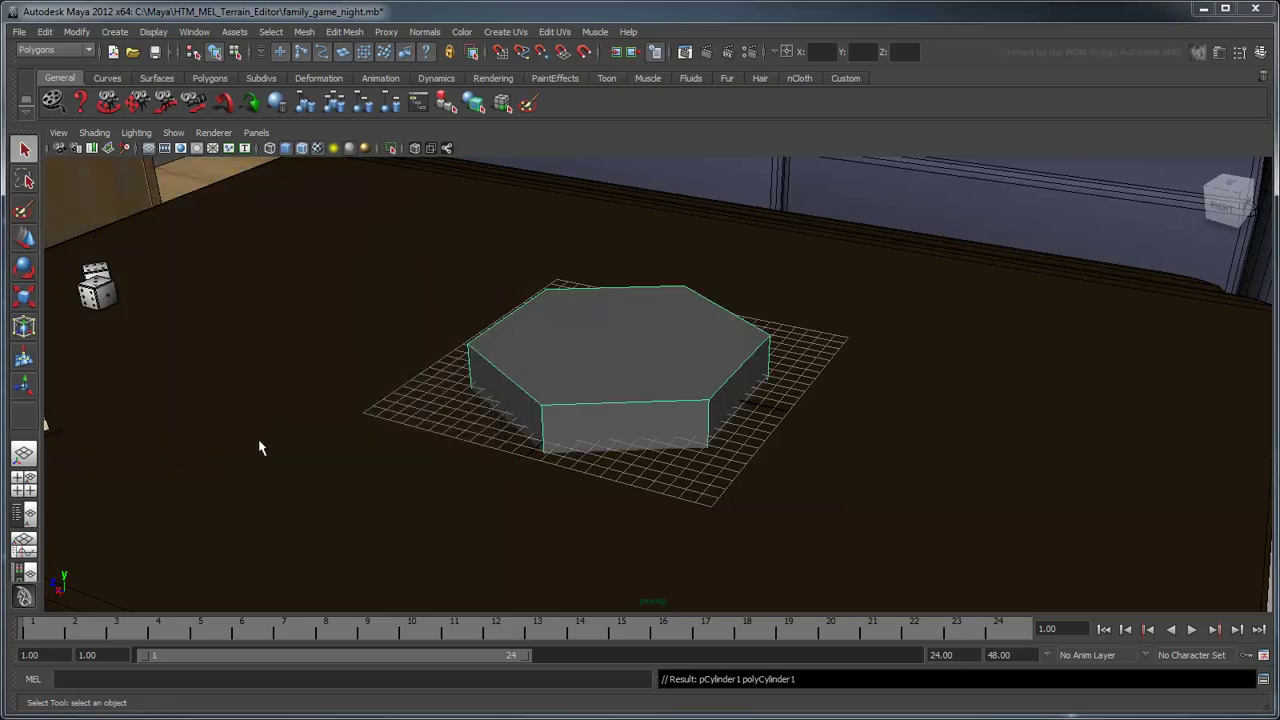
- Create a polygon cube of width 20, height 5, depth 20 with 20 width and depth divisions
{"action": "left_click", "coordinate": [115, 31]}
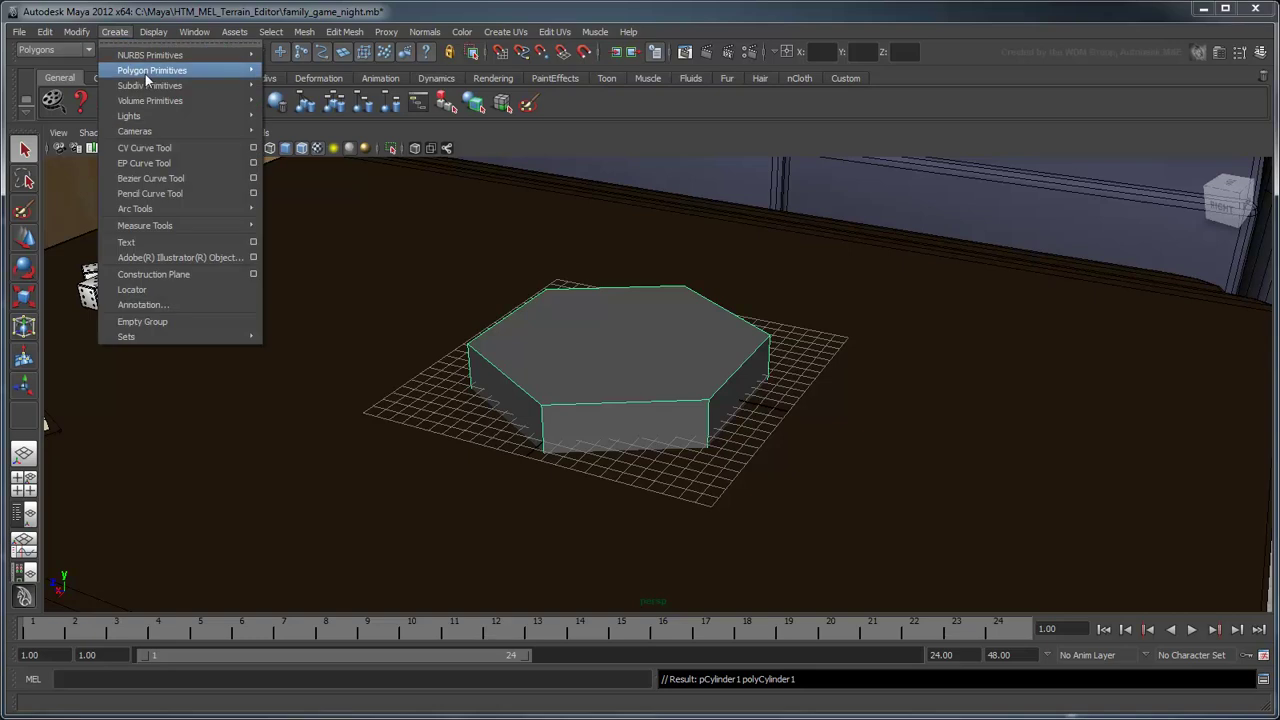
{"action": "mouse_move", "coordinate": [145, 74]}
{"action": "left_click", "coordinate": [381, 94]}
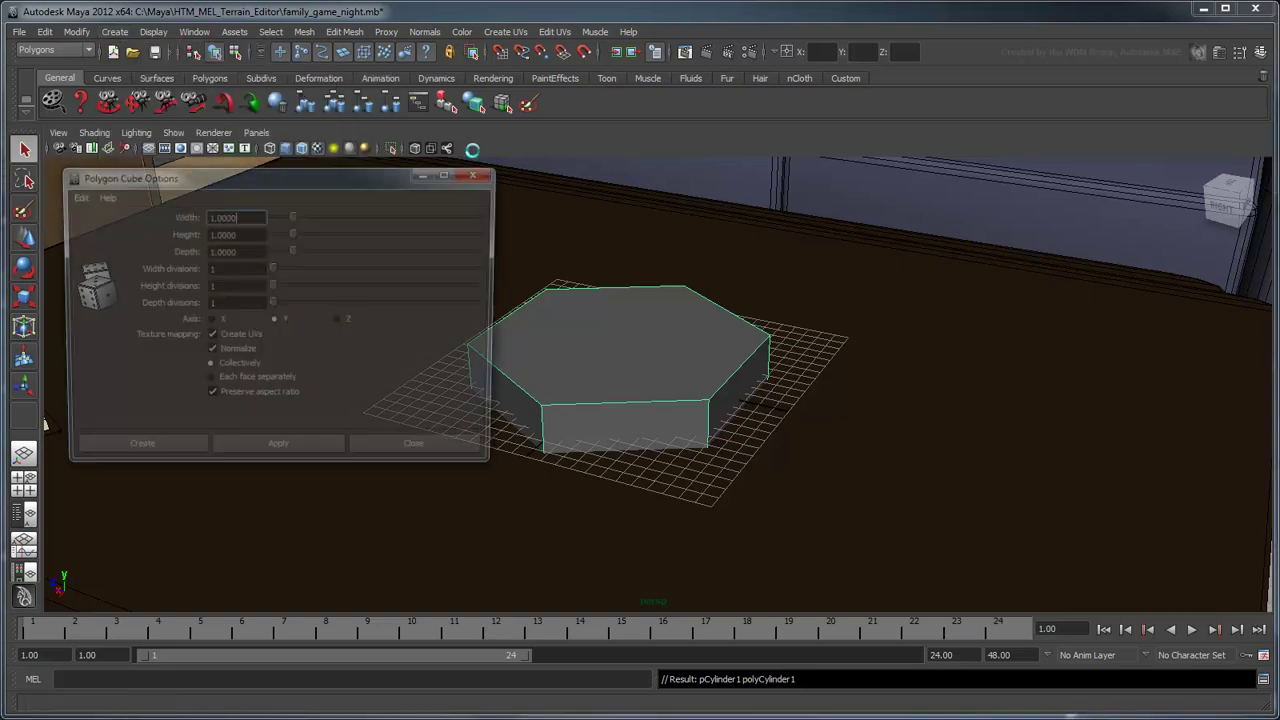
{"action": "double_click", "coordinate": [220, 216]}
{"action": "type", "text": "20"}
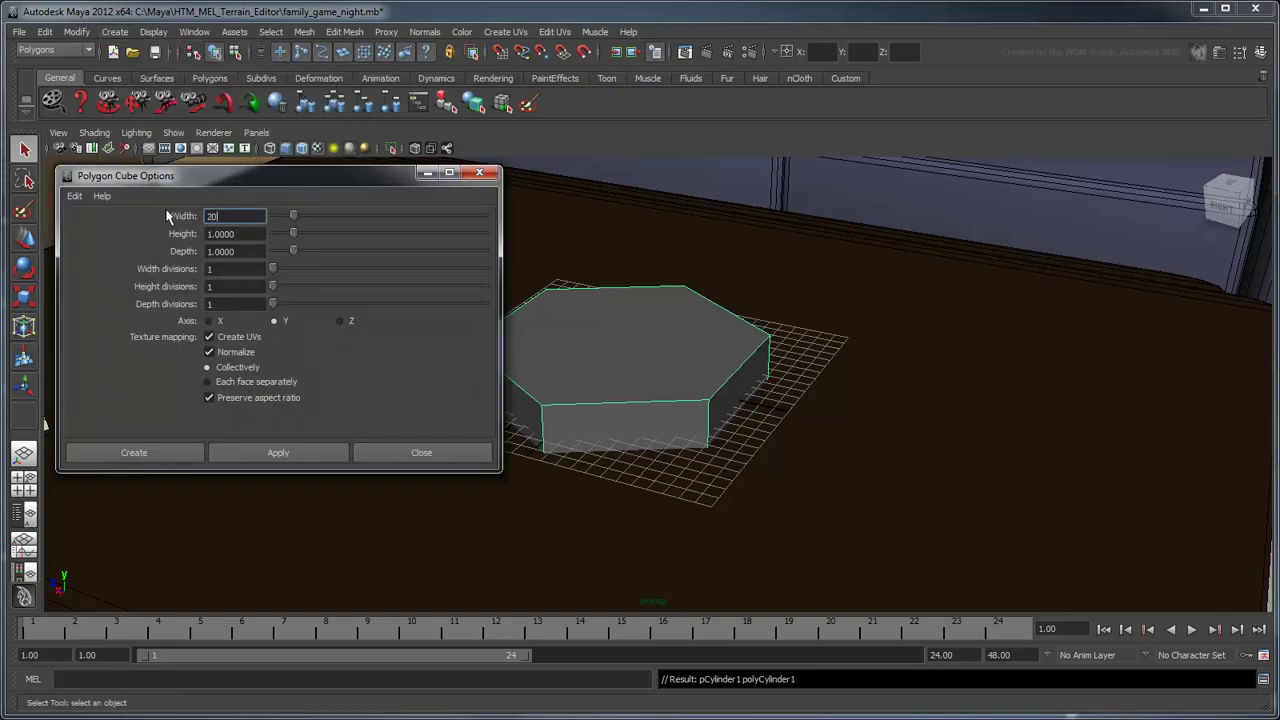
{"action": "key", "text": "Tab"}
{"action": "key", "text": "Tab"}
{"action": "type", "text": "20"}
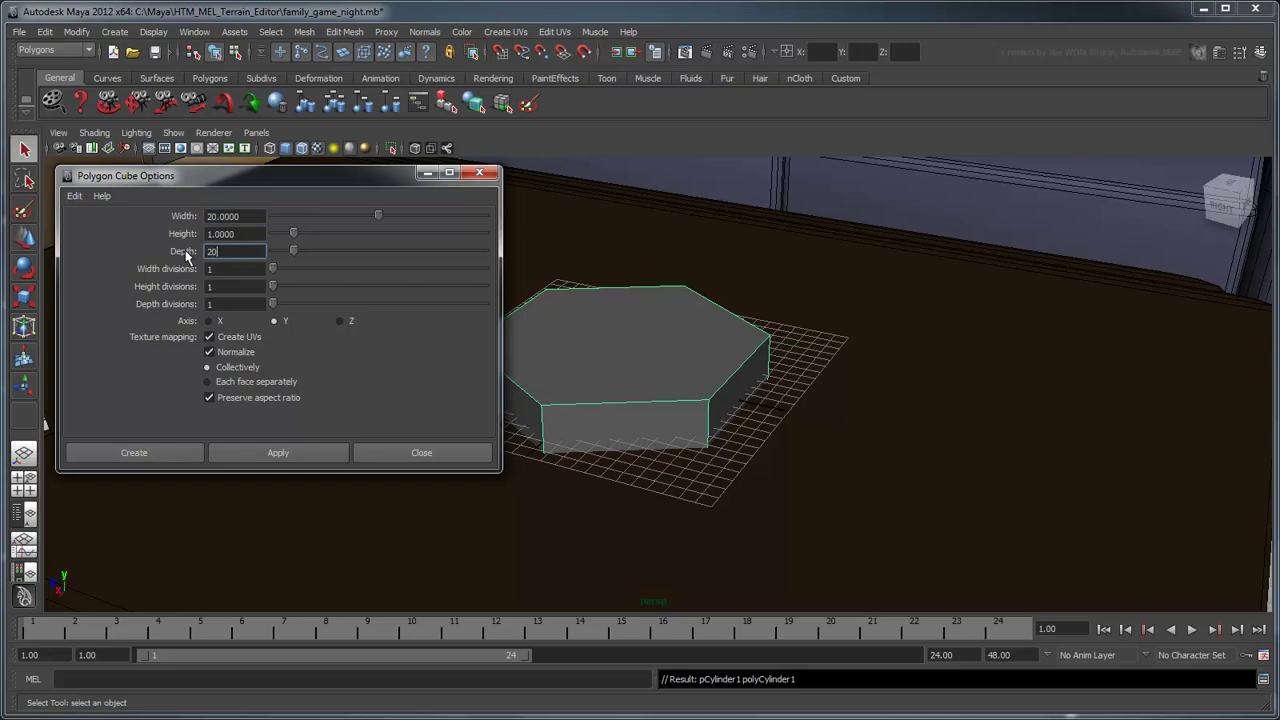
{"action": "key", "text": "shift+Tab"}
{"action": "type", "text": "5"}
{"action": "key", "text": "Tab"}
{"action": "key", "text": "Tab"}
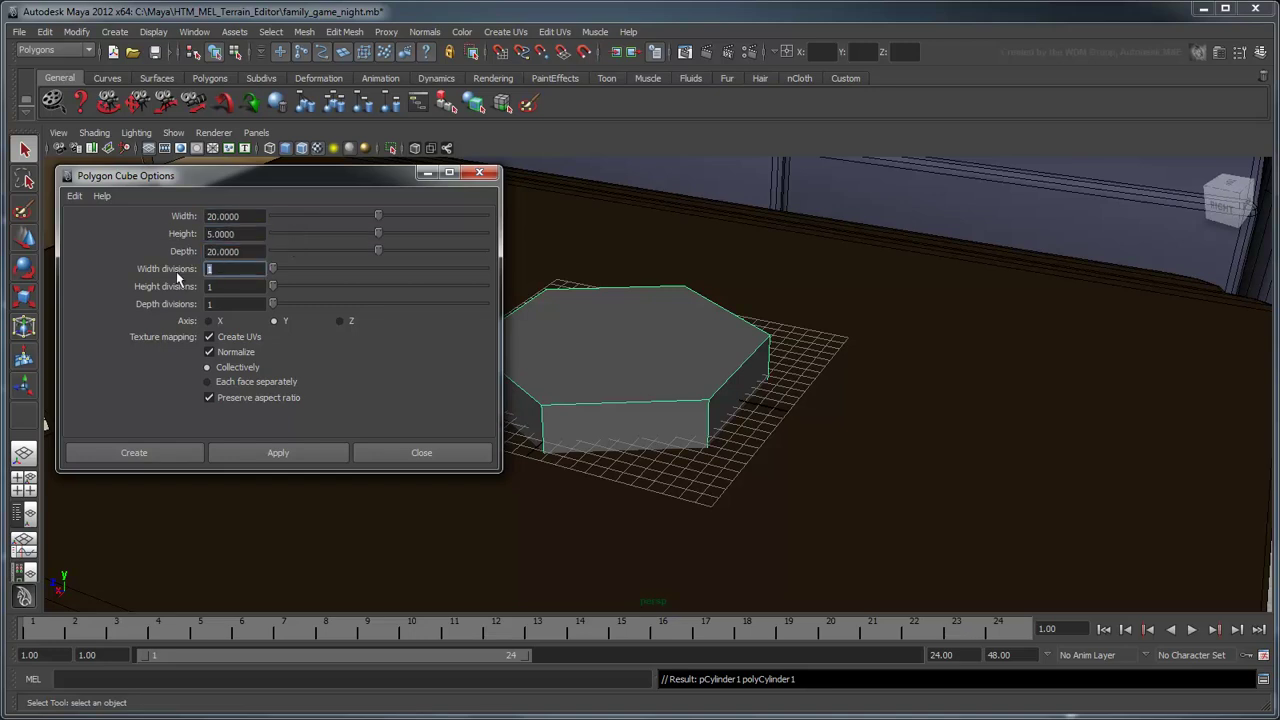
{"action": "type", "text": "20"}
{"action": "double_click", "coordinate": [213, 304]}
{"action": "type", "text": "20"}
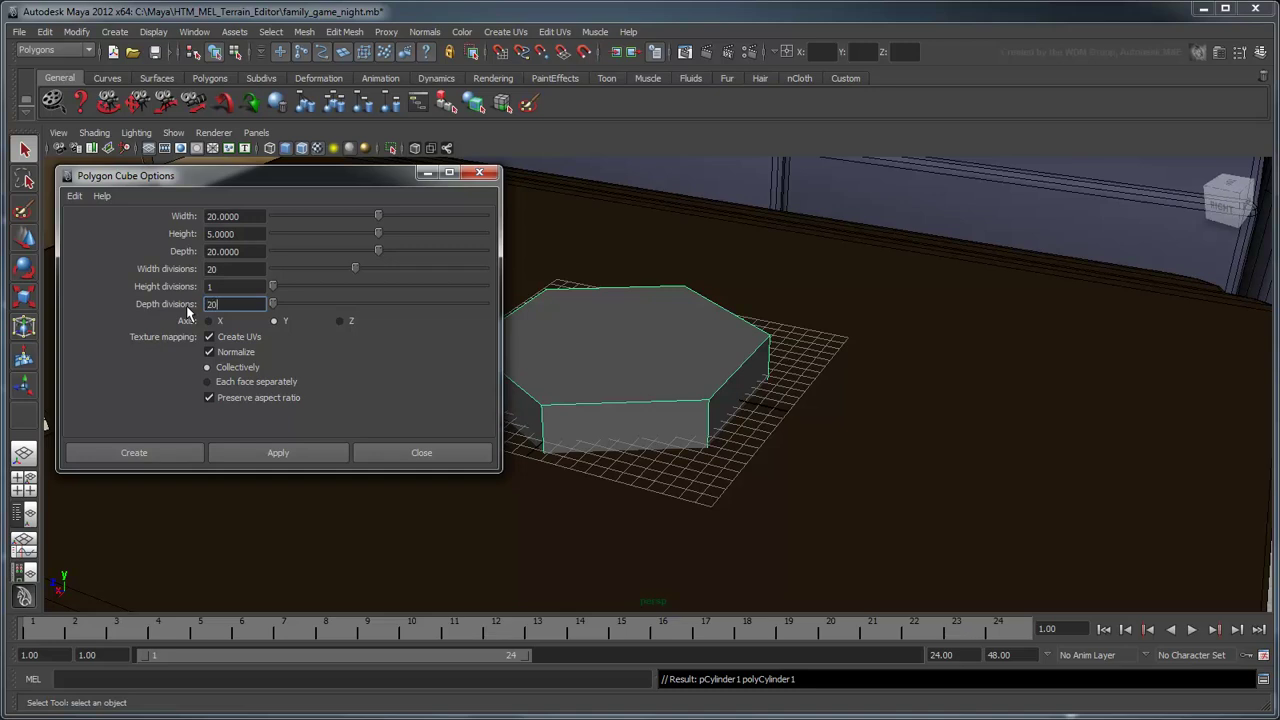
{"action": "left_click", "coordinate": [171, 452]}
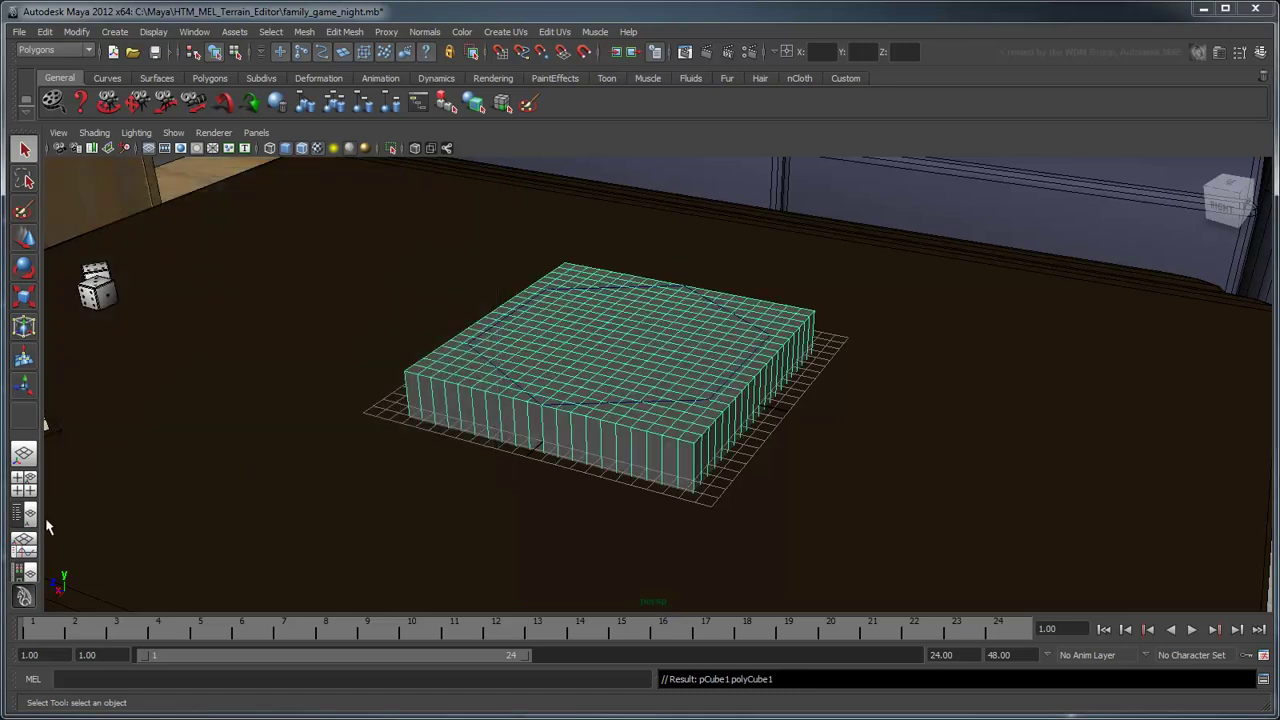
- Select pCube1 and pCylinder1 in the Outliner and view them in a single perspective panel
{"action": "left_click", "coordinate": [24, 516]}
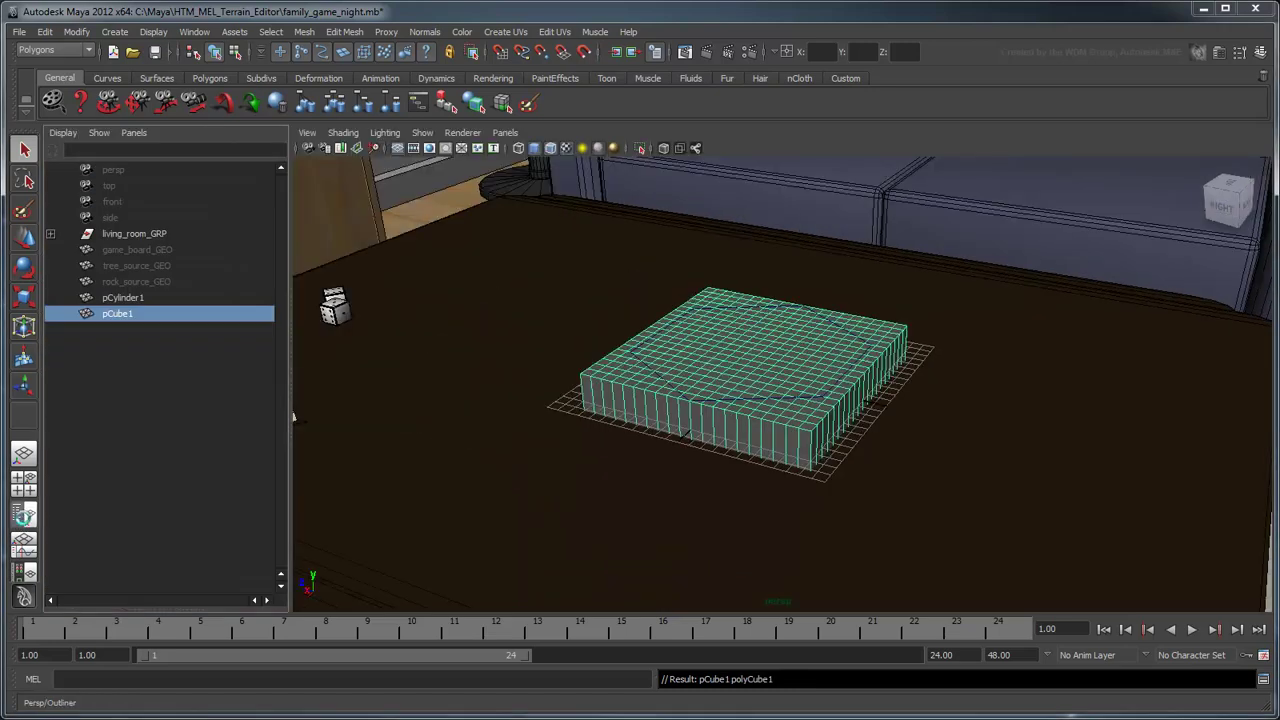
{"action": "left_click", "coordinate": [115, 298], "text": "ctrl"}
{"action": "key", "text": "space"}
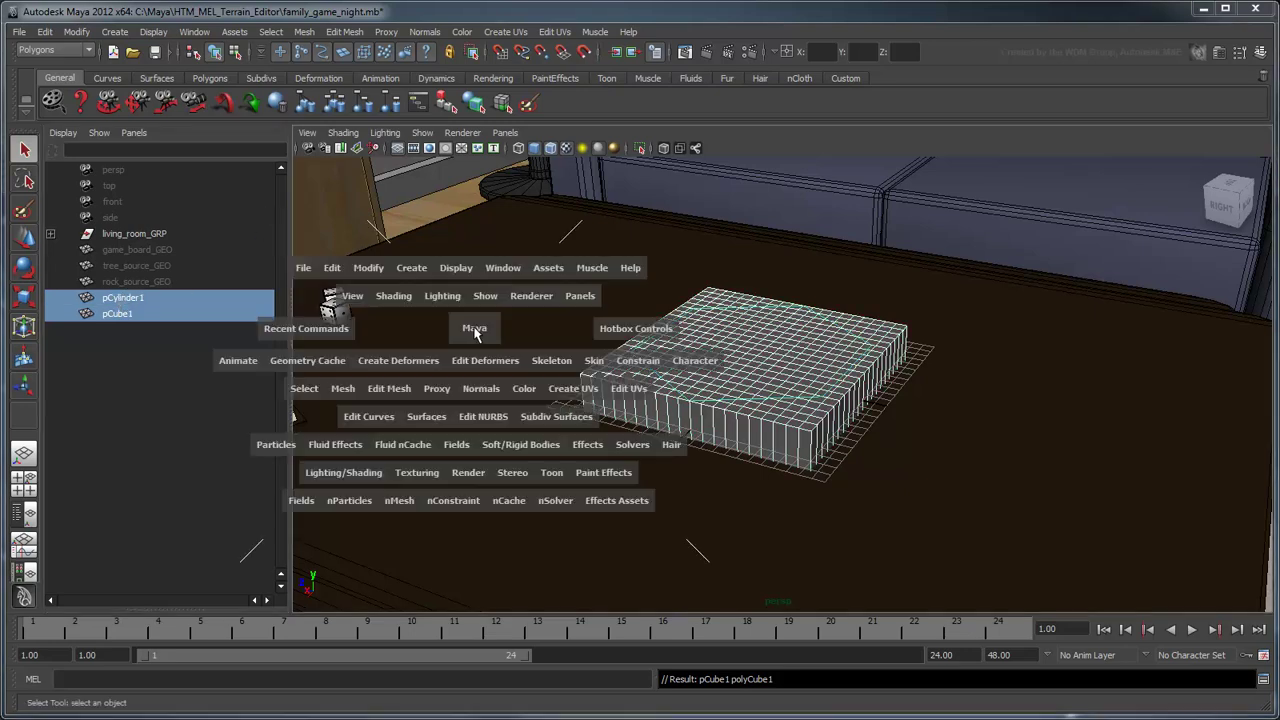
{"action": "left_click_drag", "start_coordinate": [589, 384], "coordinate": [846, 451], "text": "alt"}
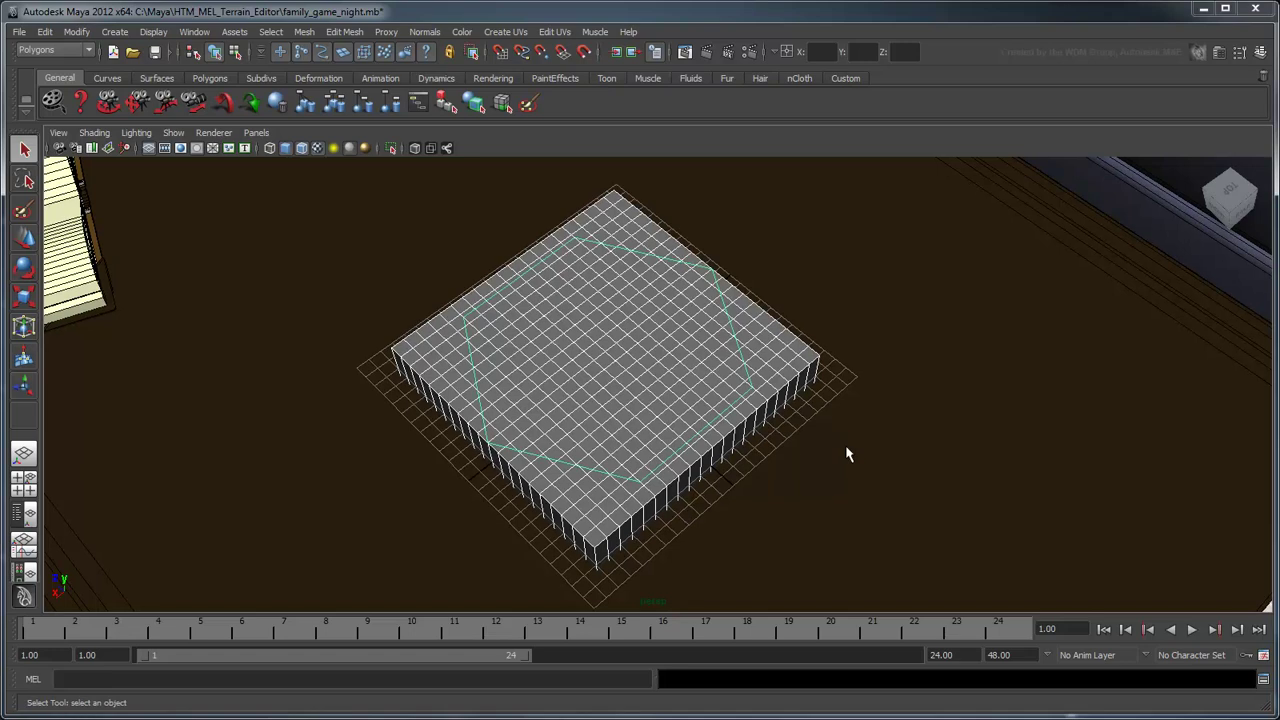
- Apply Mesh > Booleans > Intersection to the box and cylinder, then deselect the result
{"action": "left_click", "coordinate": [304, 31]}
{"action": "mouse_move", "coordinate": [337, 104]}
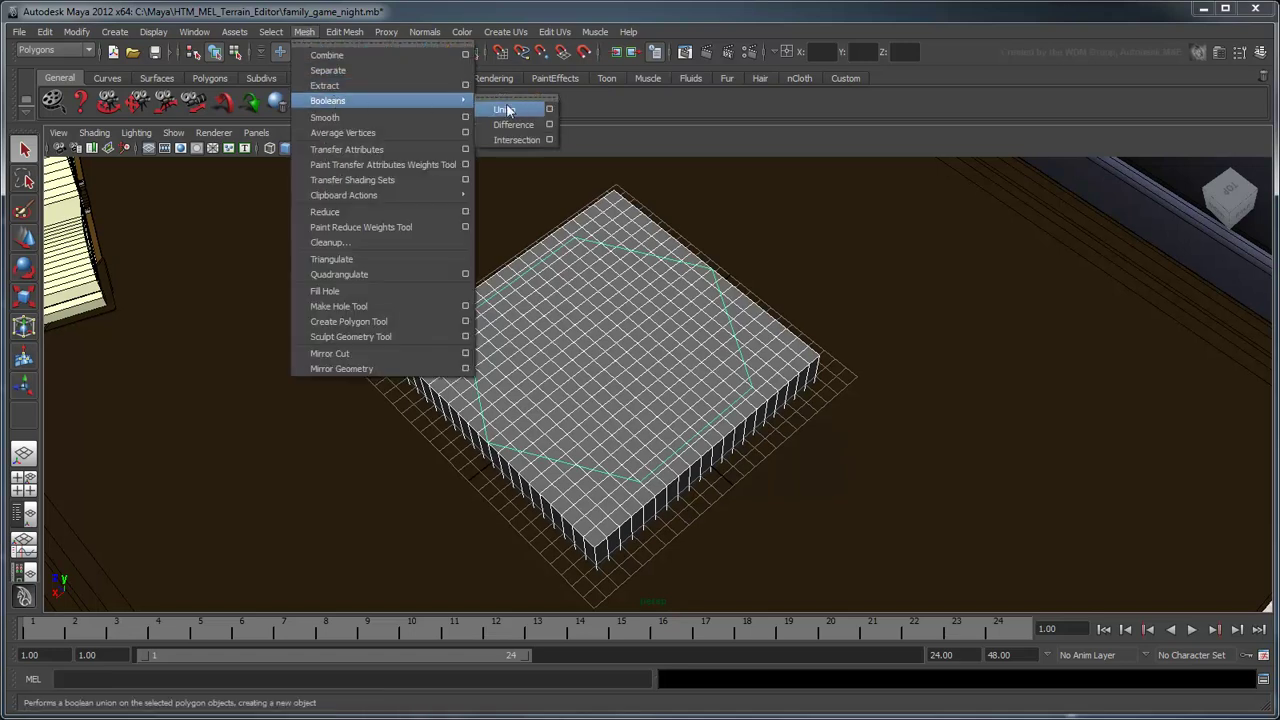
{"action": "left_click", "coordinate": [525, 141]}
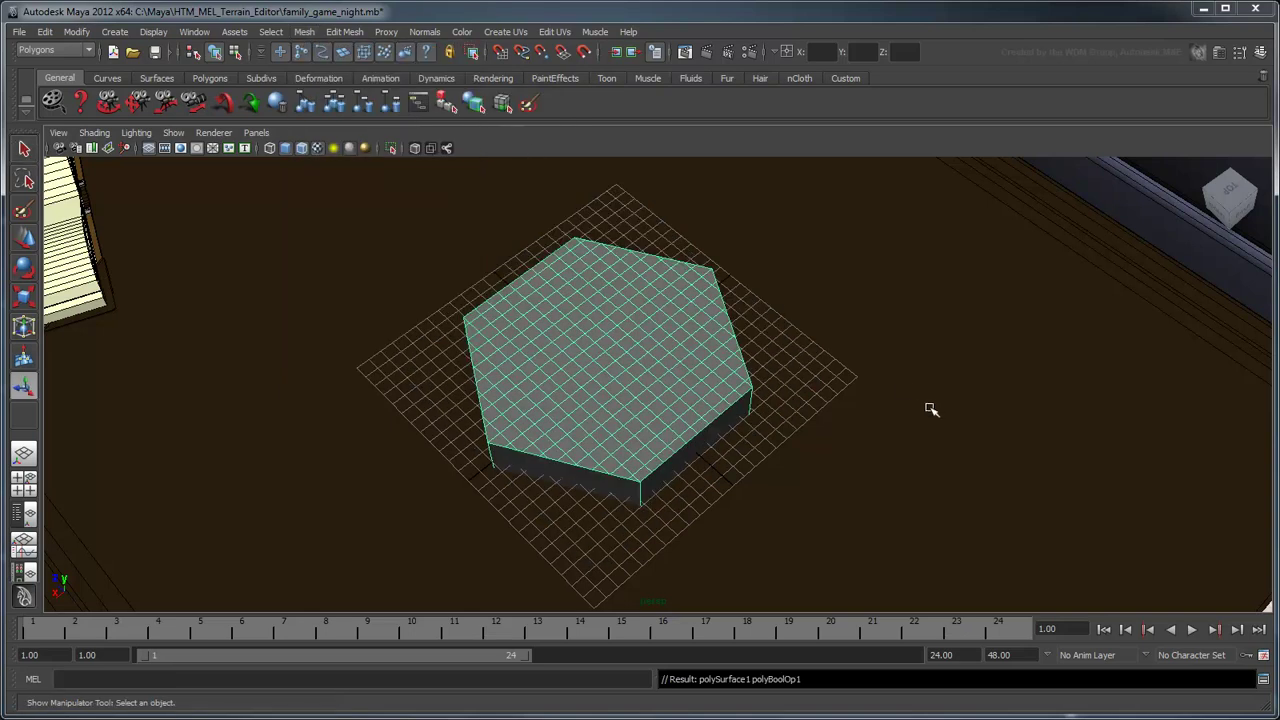
{"action": "left_click_drag", "start_coordinate": [868, 468], "coordinate": [908, 437], "text": "alt"}
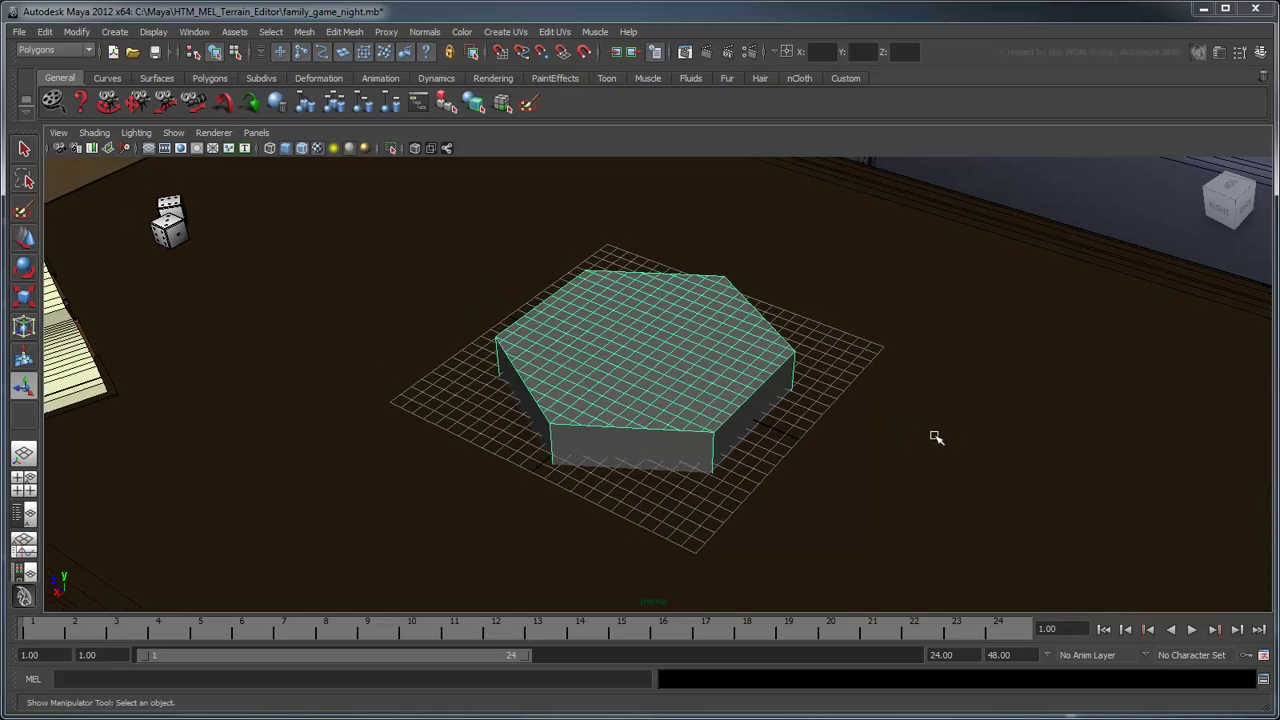
{"action": "left_click", "coordinate": [934, 437]}
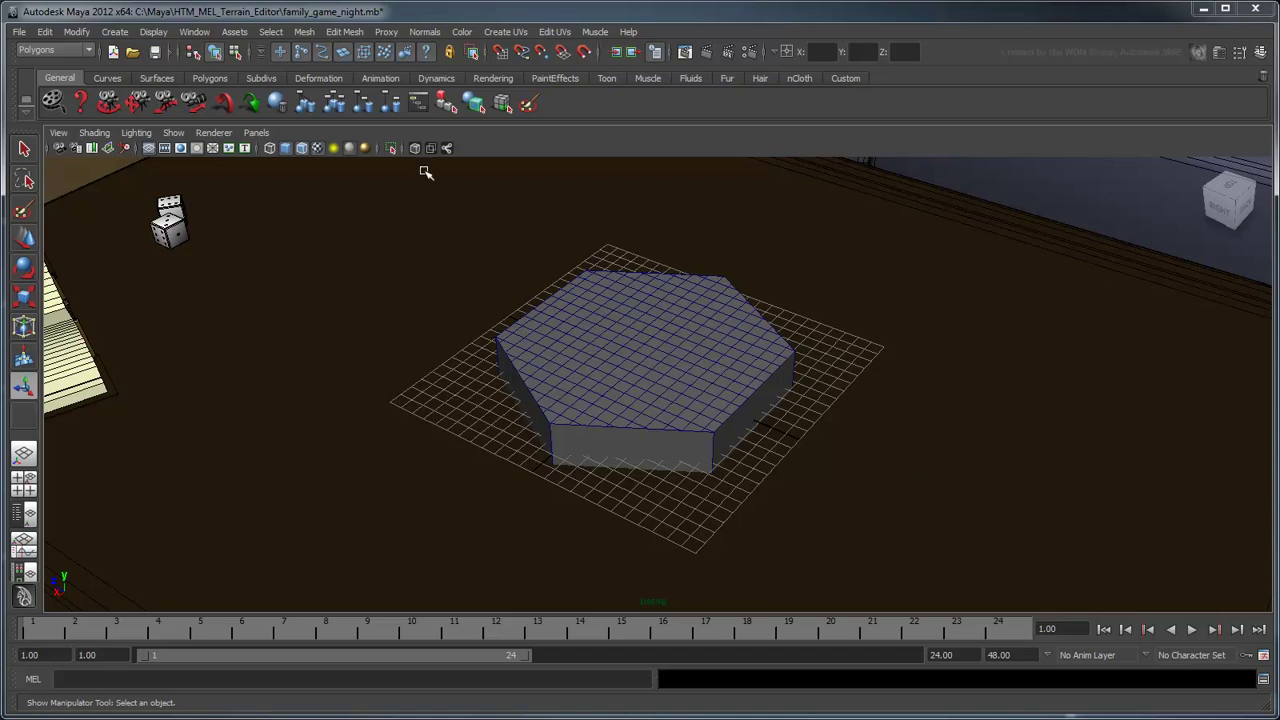
- Create a default 1-unit cube with reset settings and move it to the hexagon's corner
{"action": "left_click", "coordinate": [115, 31]}
{"action": "mouse_move", "coordinate": [150, 70]}
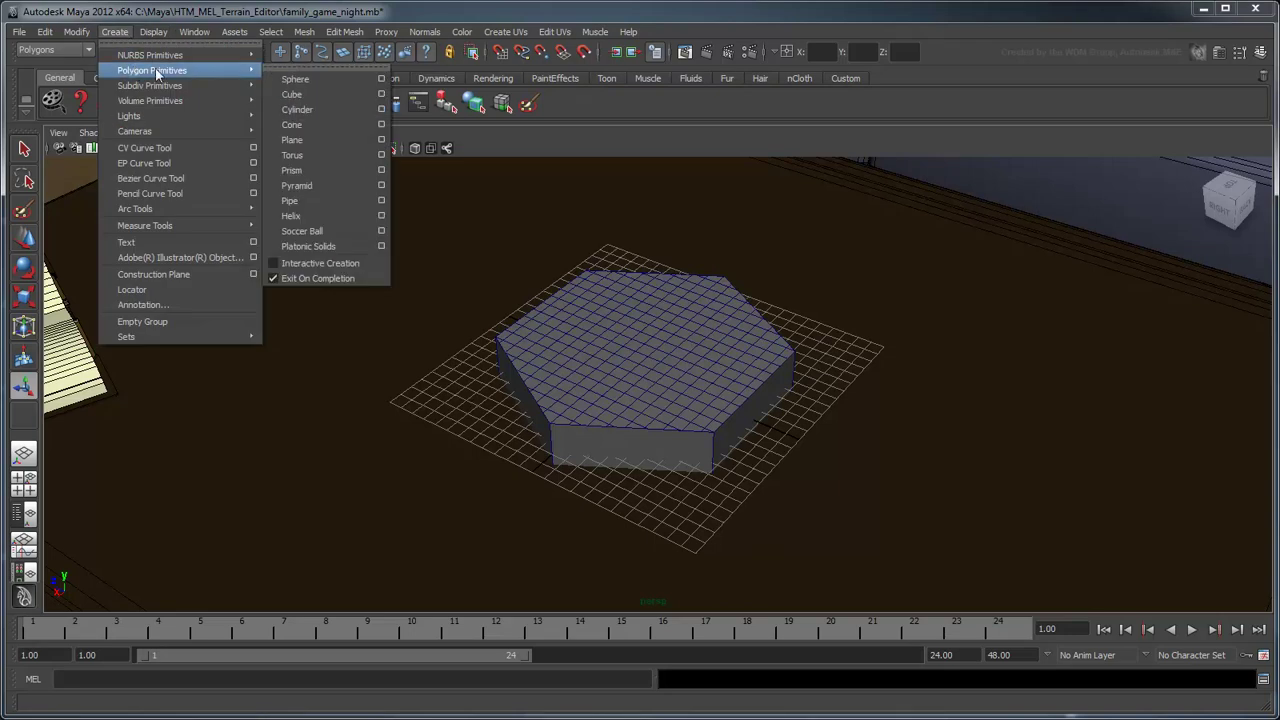
{"action": "left_click", "coordinate": [371, 92]}
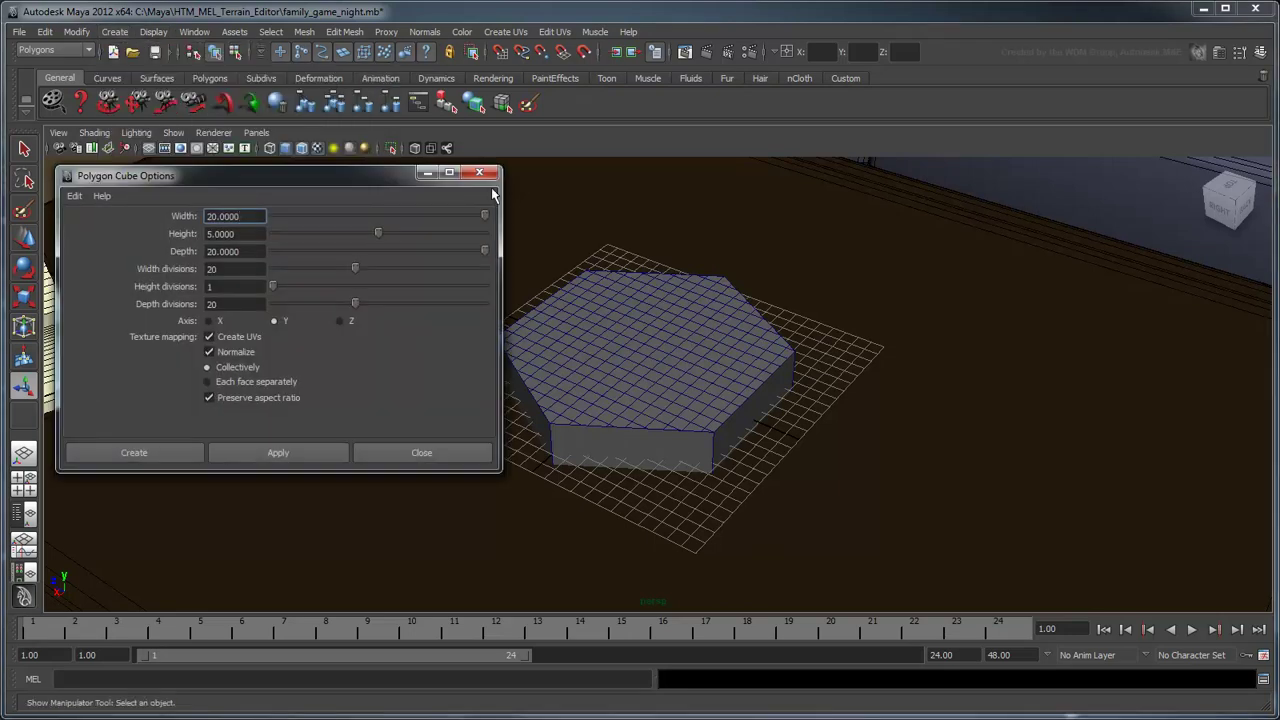
{"action": "left_click", "coordinate": [75, 195]}
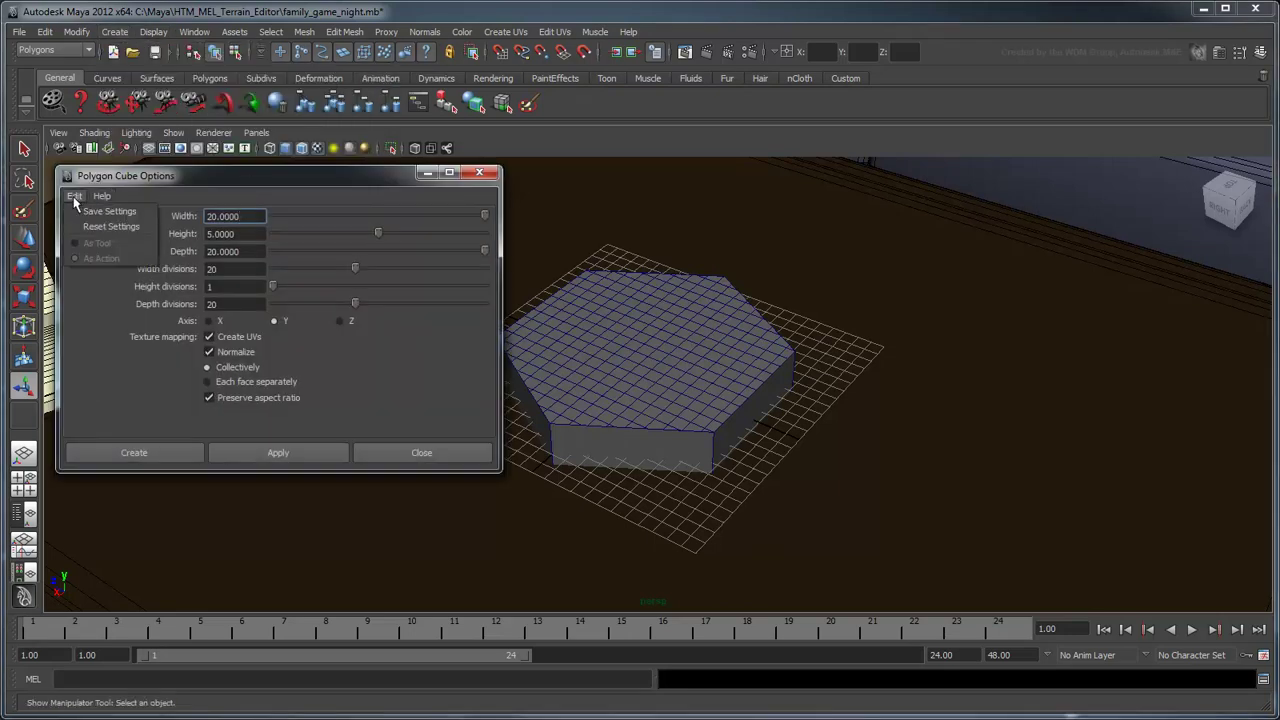
{"action": "left_click", "coordinate": [137, 228]}
{"action": "left_click", "coordinate": [160, 452]}
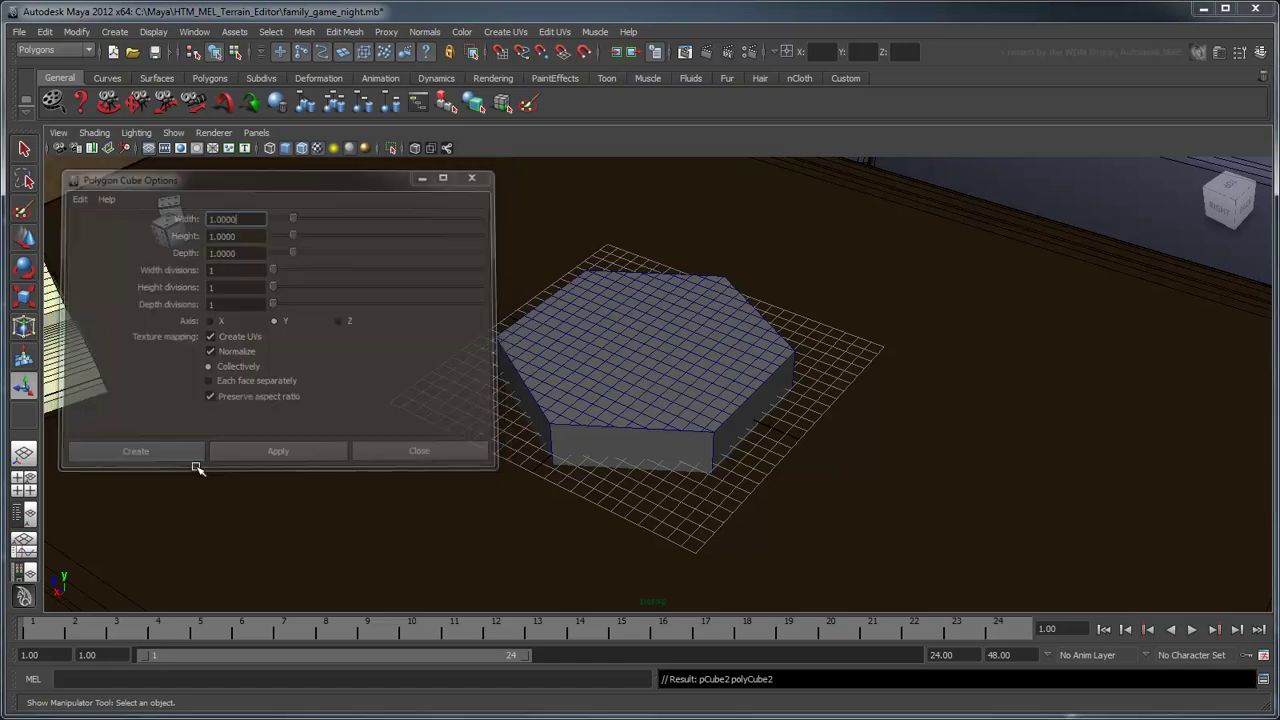
{"action": "left_click", "coordinate": [22, 240]}
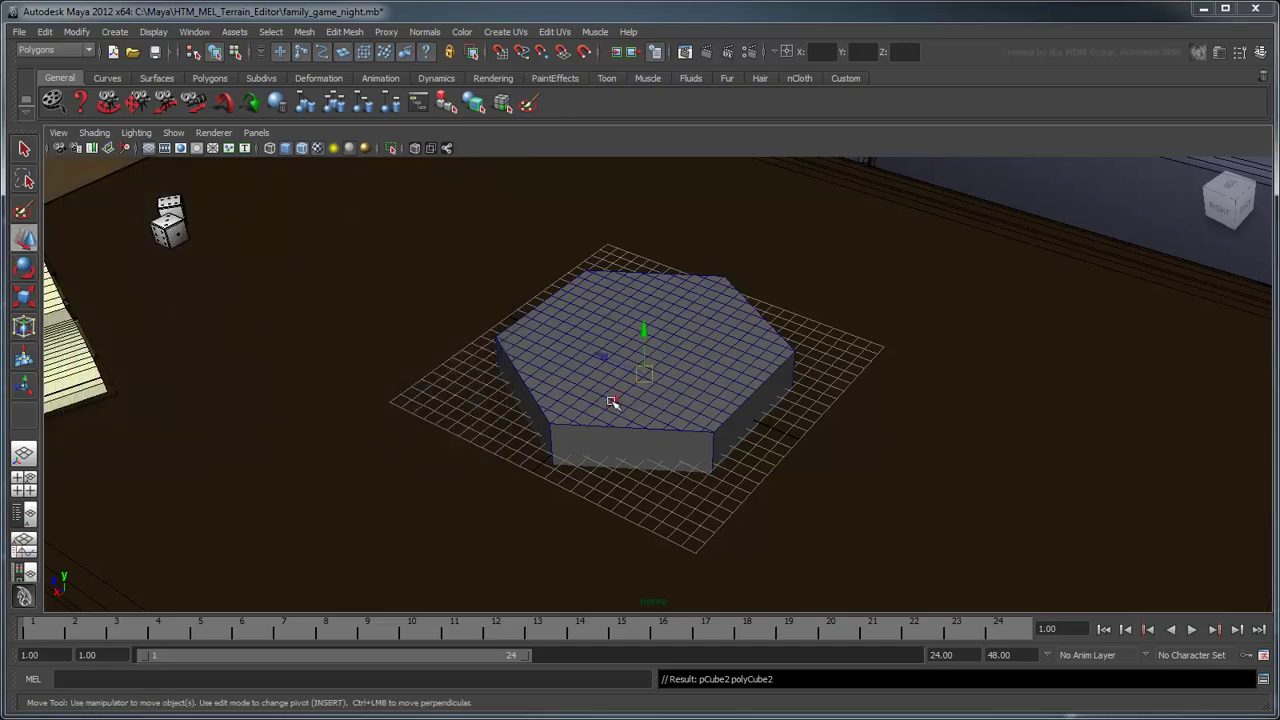
{"action": "left_click_drag", "start_coordinate": [612, 404], "coordinate": [443, 394]}
- Save the scene and frame the hexagon in an enlarged top view
{"action": "key", "text": "ctrl+s"}
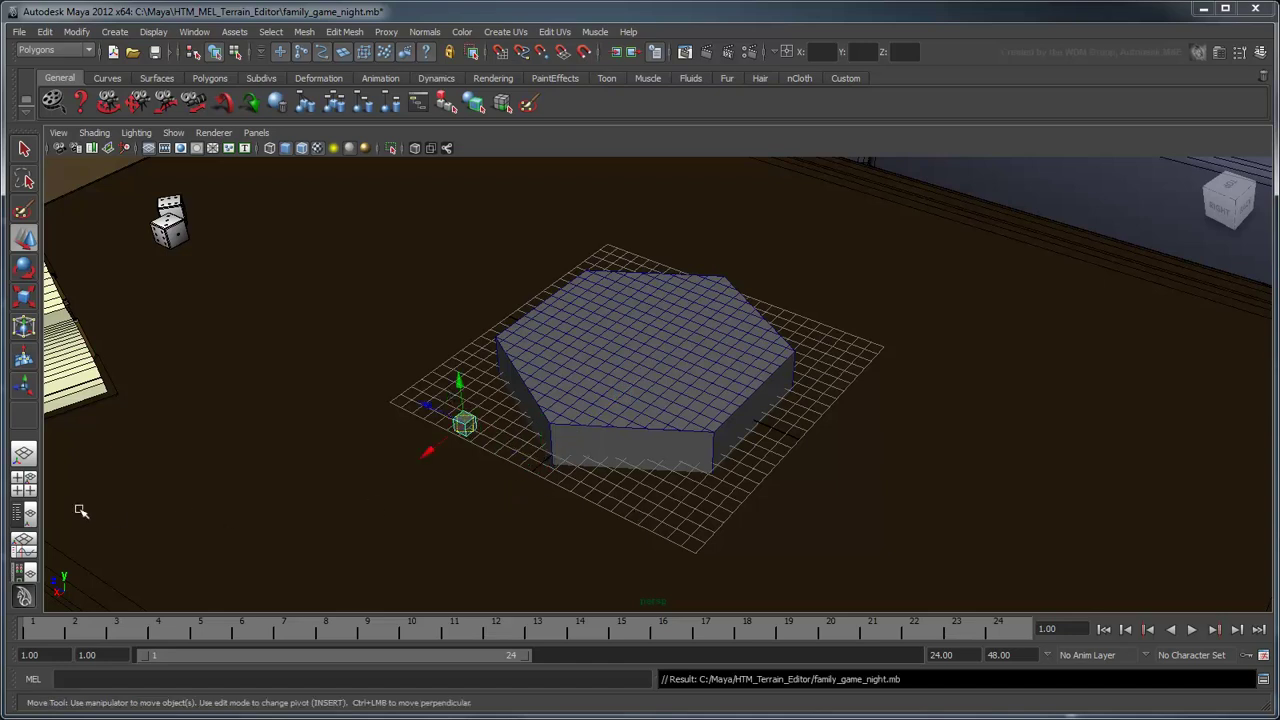
{"action": "left_click", "coordinate": [25, 487]}
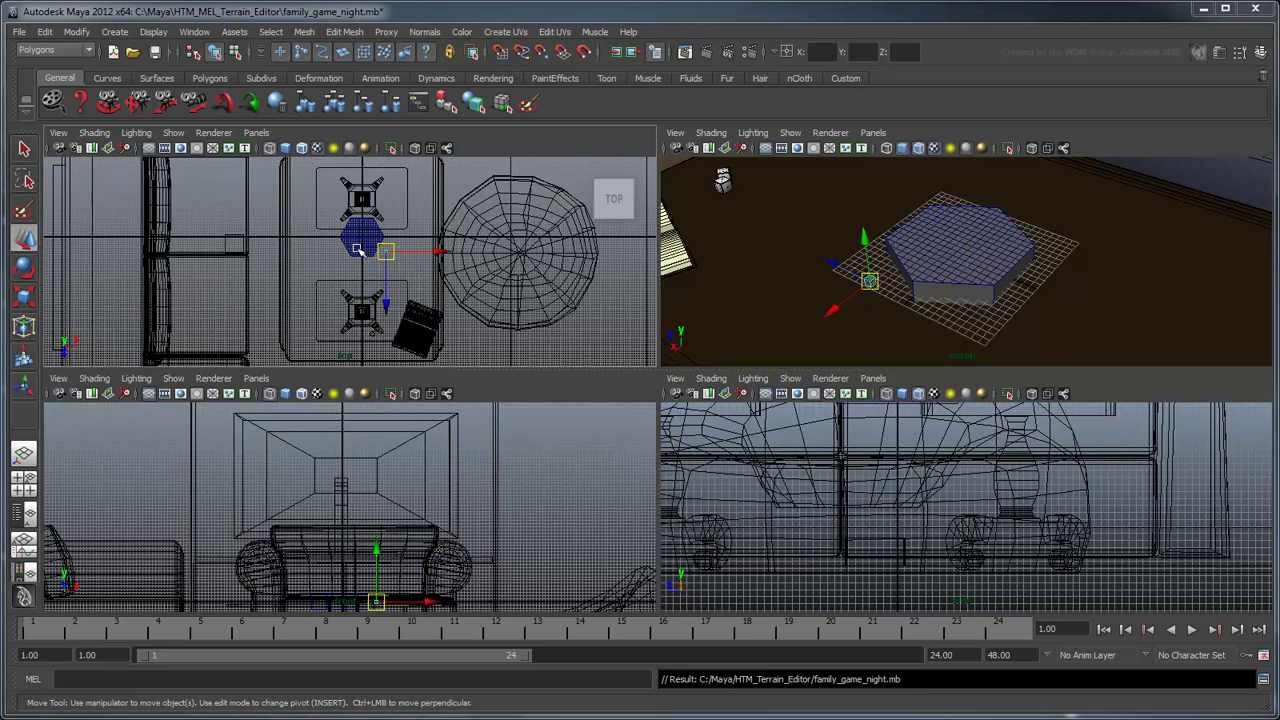
{"action": "key", "text": "space"}
{"action": "scroll", "coordinate": [630, 450], "scroll_direction": "up", "scroll_amount": 5}
{"action": "scroll", "coordinate": [633, 450], "scroll_direction": "up", "scroll_amount": 1}
{"action": "middle_click_drag", "start_coordinate": [660, 443], "coordinate": [774, 469], "text": "alt"}
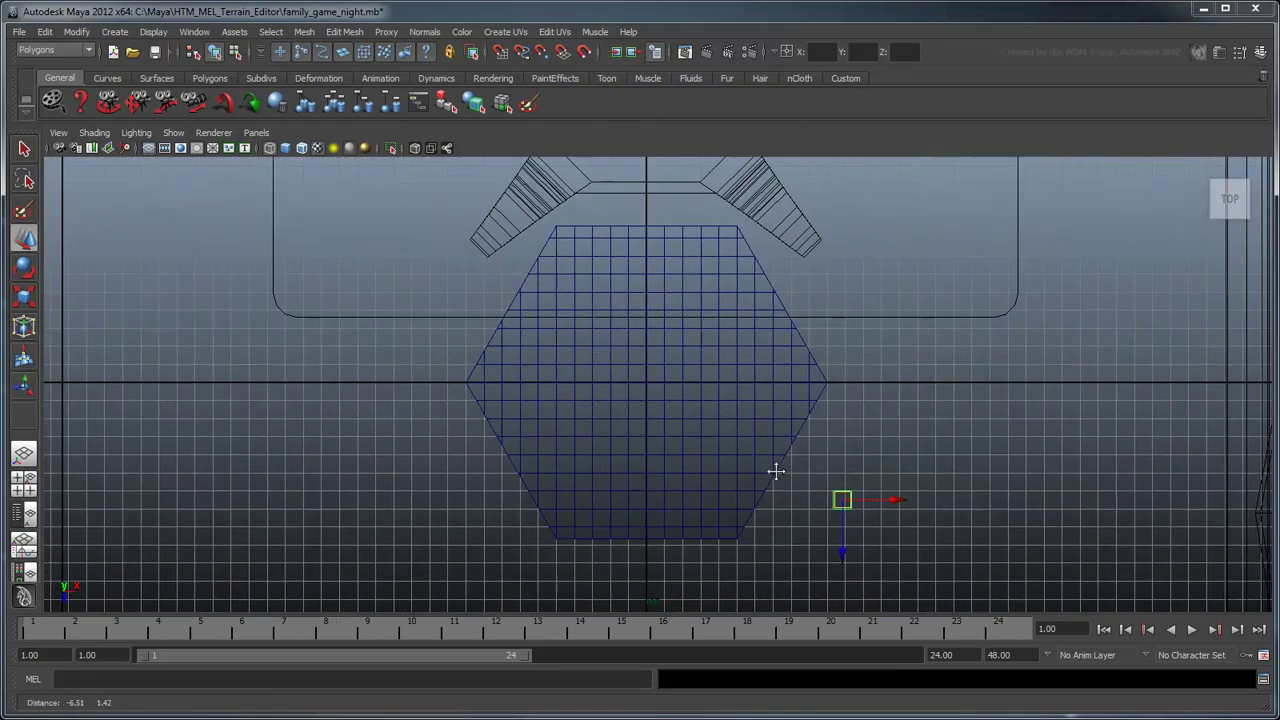
- Duplicate the small cube around the hexagon, then marquee-select the tile and all cubes
{"action": "key", "text": "ctrl+d"}
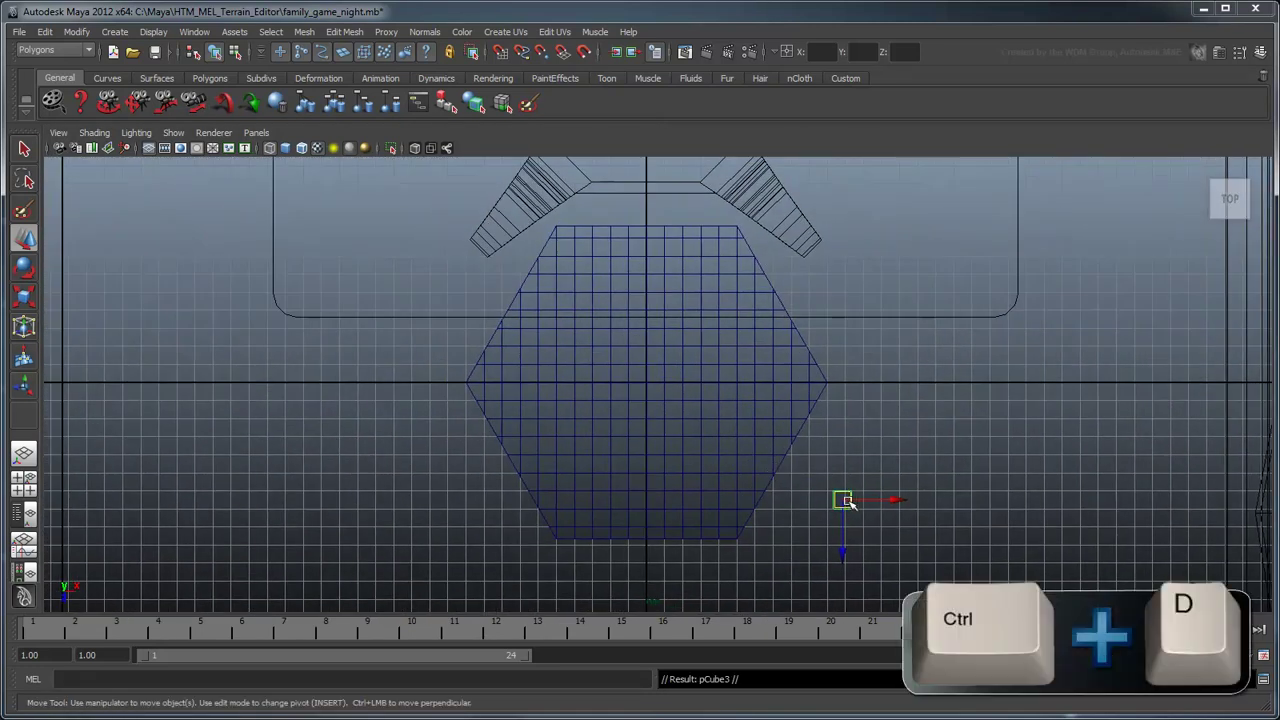
{"action": "left_click_drag", "start_coordinate": [845, 503], "coordinate": [842, 290]}
{"action": "key", "text": "ctrl+d"}
{"action": "key", "text": "ctrl+d"}
{"action": "key", "text": "ctrl+d"}
{"action": "key", "text": "ctrl+d"}
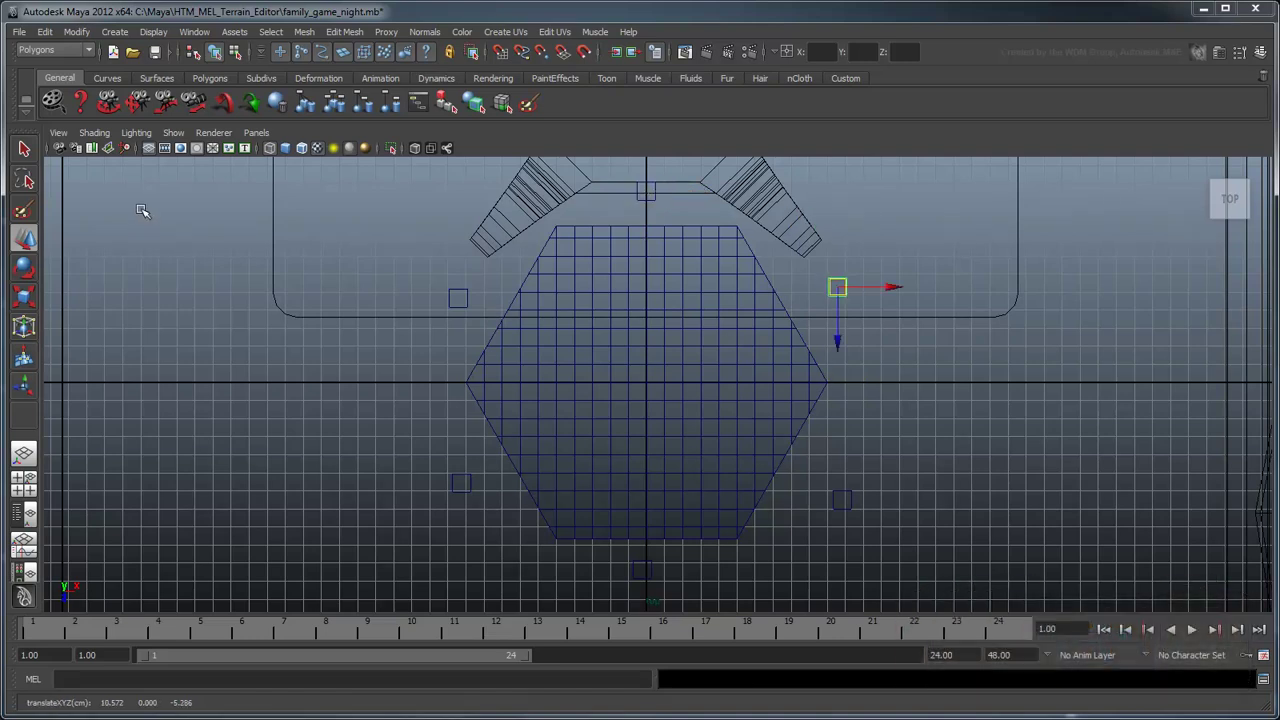
{"action": "left_click", "coordinate": [24, 149]}
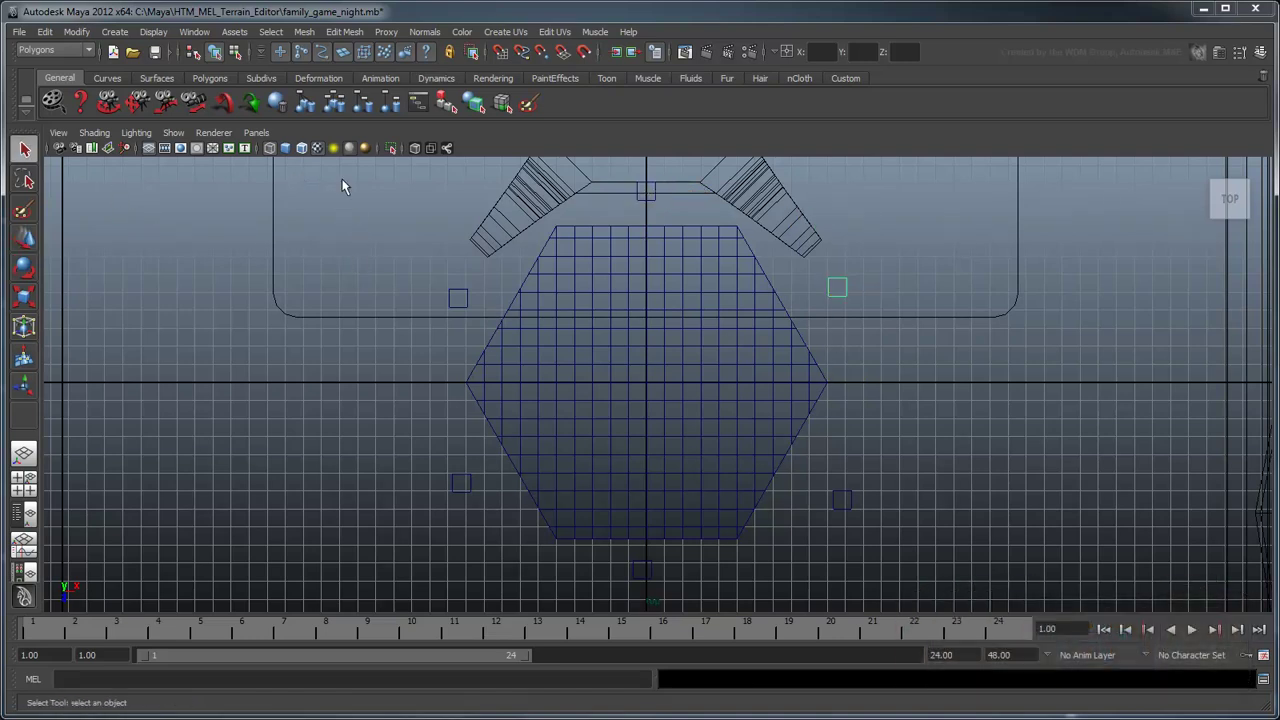
{"action": "left_click_drag", "start_coordinate": [343, 186], "coordinate": [947, 560]}
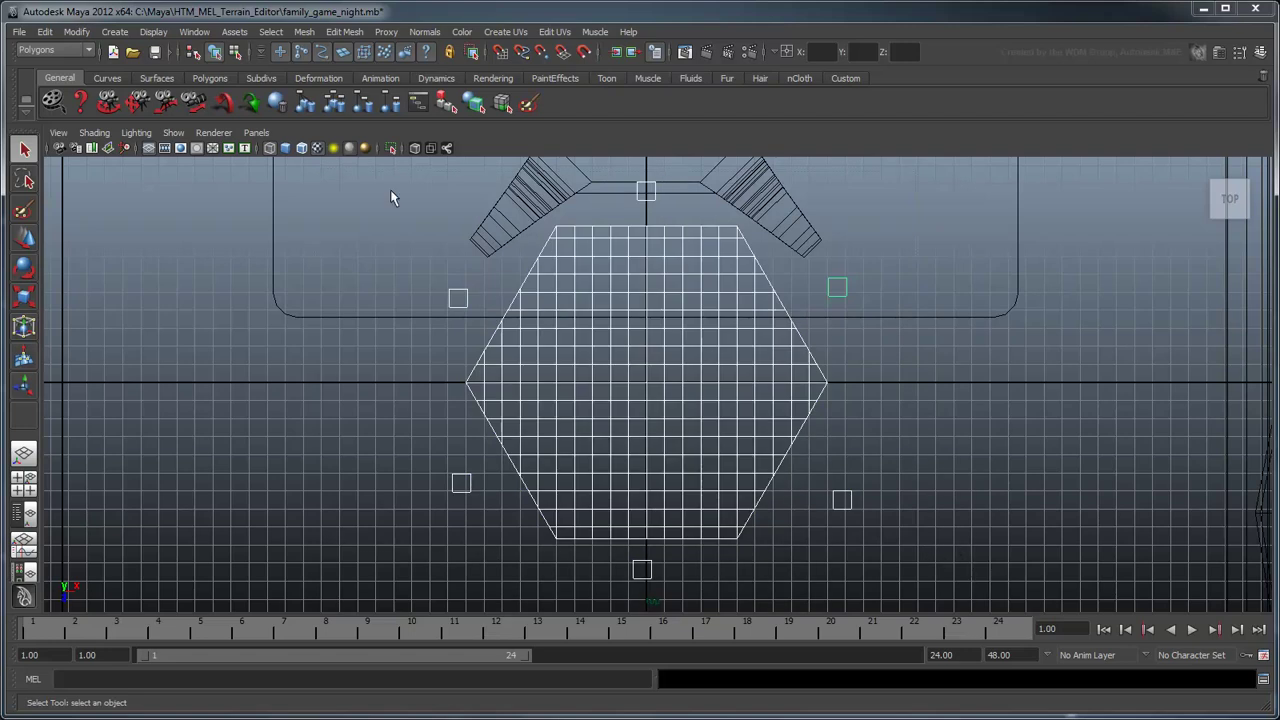
- Pick two hexagon corner vertices and snap the first cube to that edge using 2 Points to 2 Points, Middle
{"action": "left_click", "coordinate": [235, 53]}
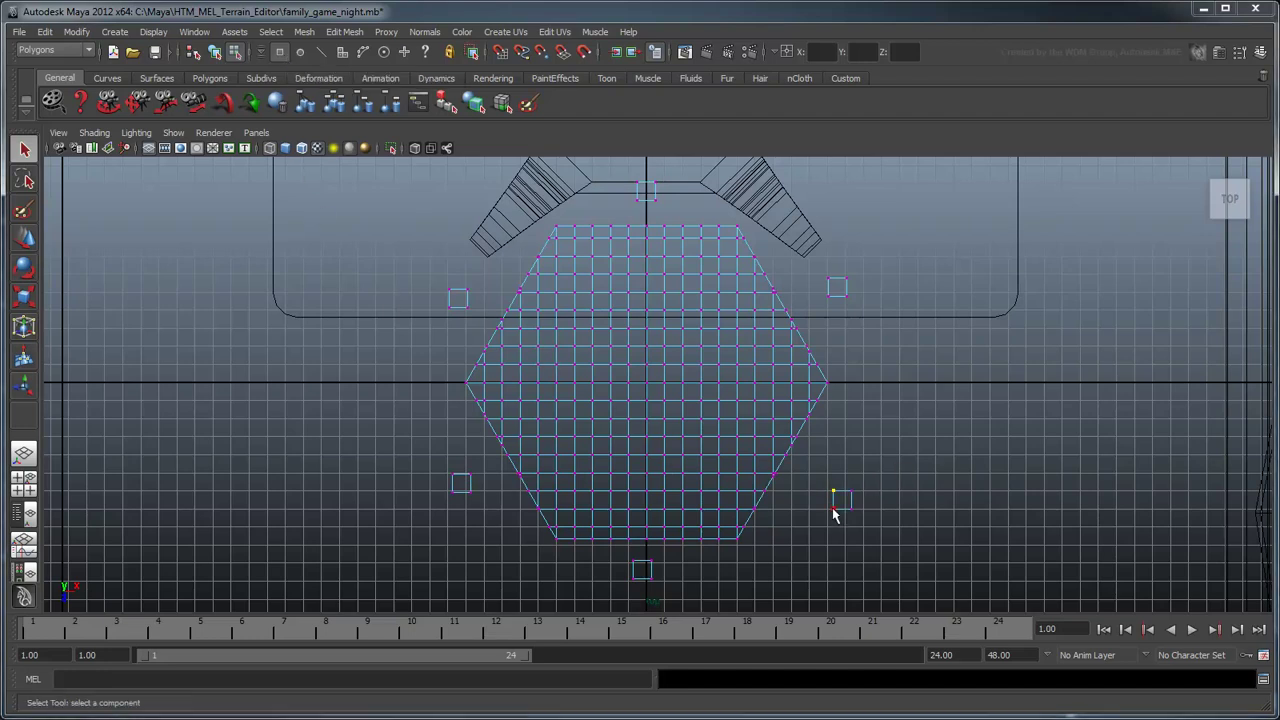
{"action": "left_click", "coordinate": [828, 386]}
{"action": "left_click", "coordinate": [738, 540], "text": "shift"}
{"action": "left_click", "coordinate": [77, 32]}
{"action": "mouse_move", "coordinate": [190, 104]}
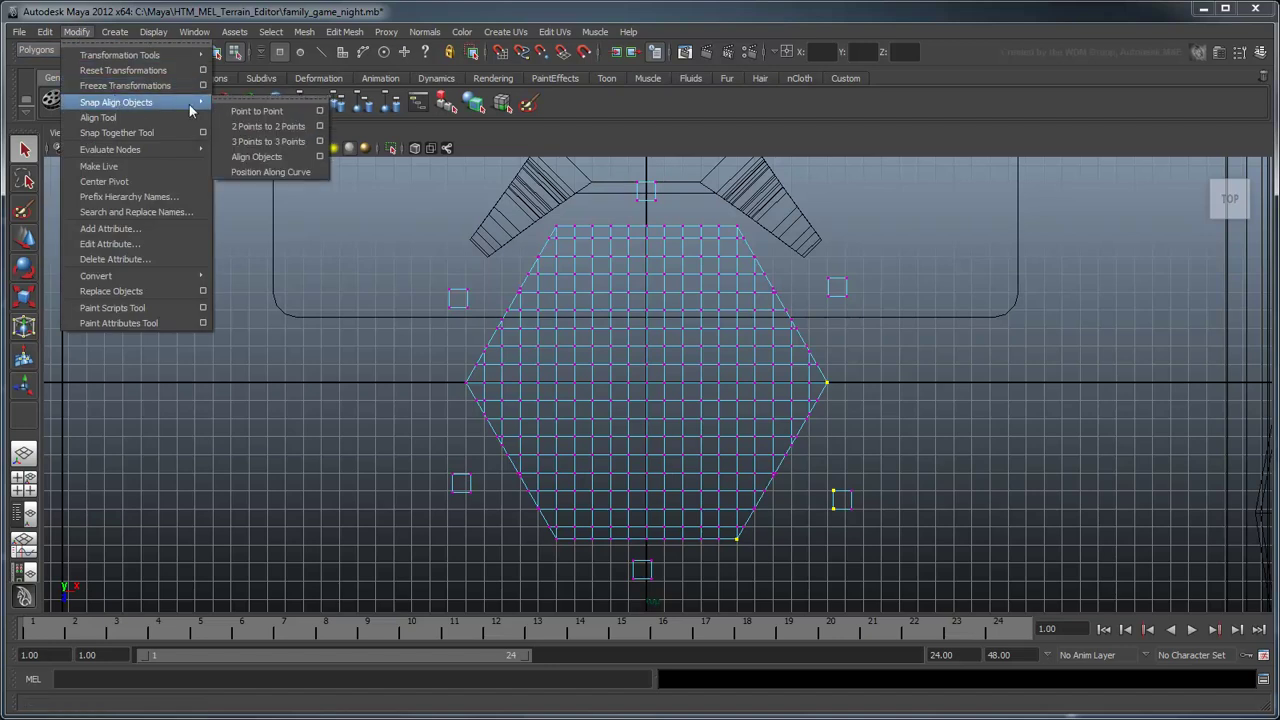
{"action": "left_click", "coordinate": [318, 126]}
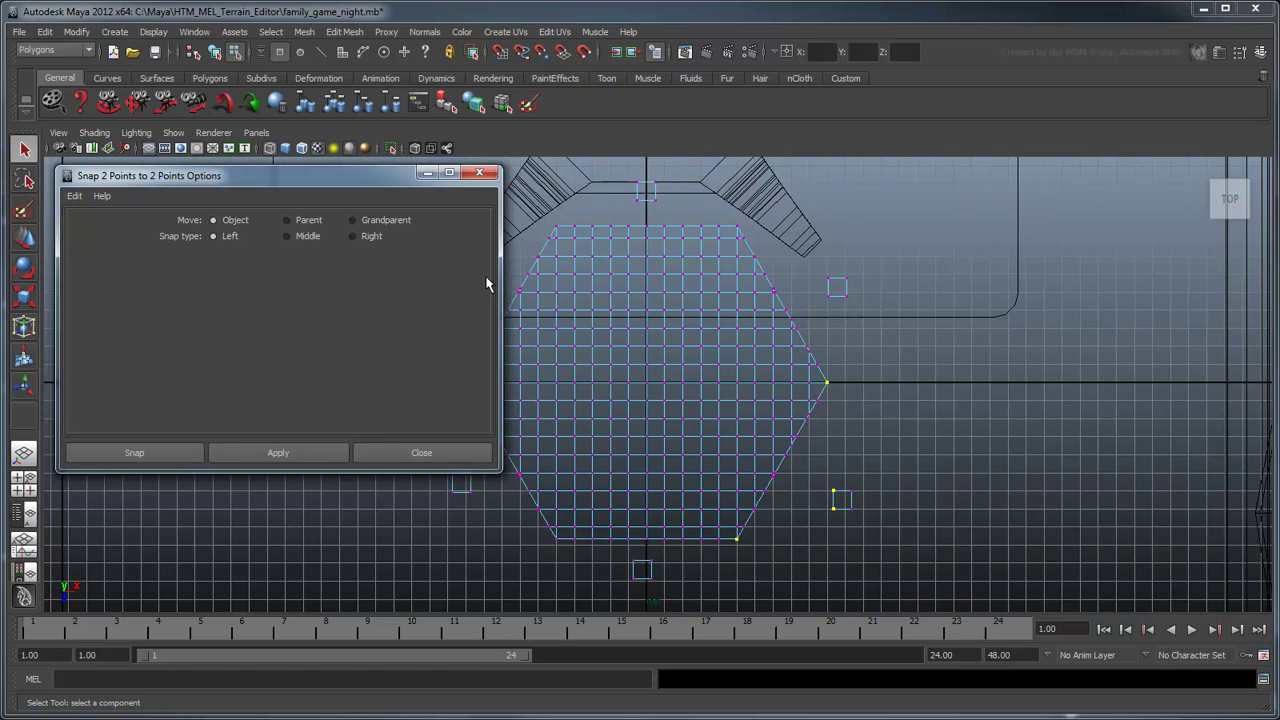
{"action": "left_click", "coordinate": [311, 235]}
{"action": "left_click", "coordinate": [281, 452]}
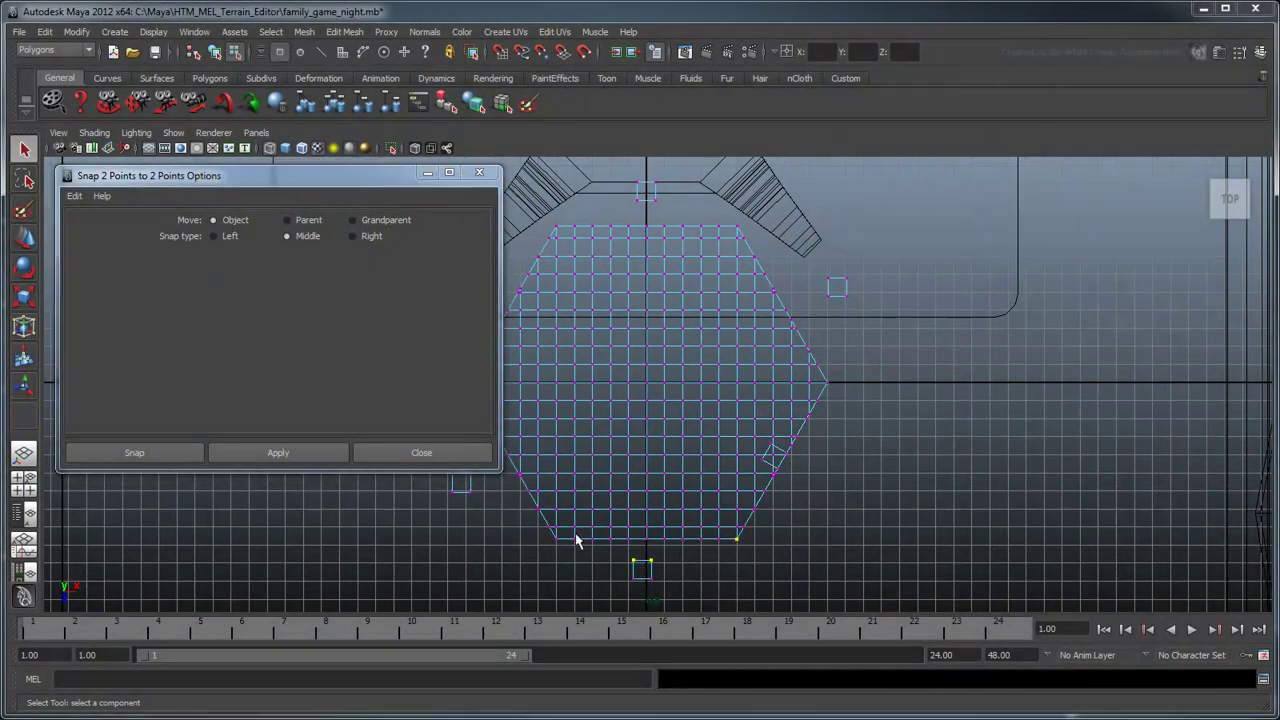
- Snap the remaining cubes onto their edges, redoing the misplaced slanted-edge snap
{"action": "left_click", "coordinate": [318, 456]}
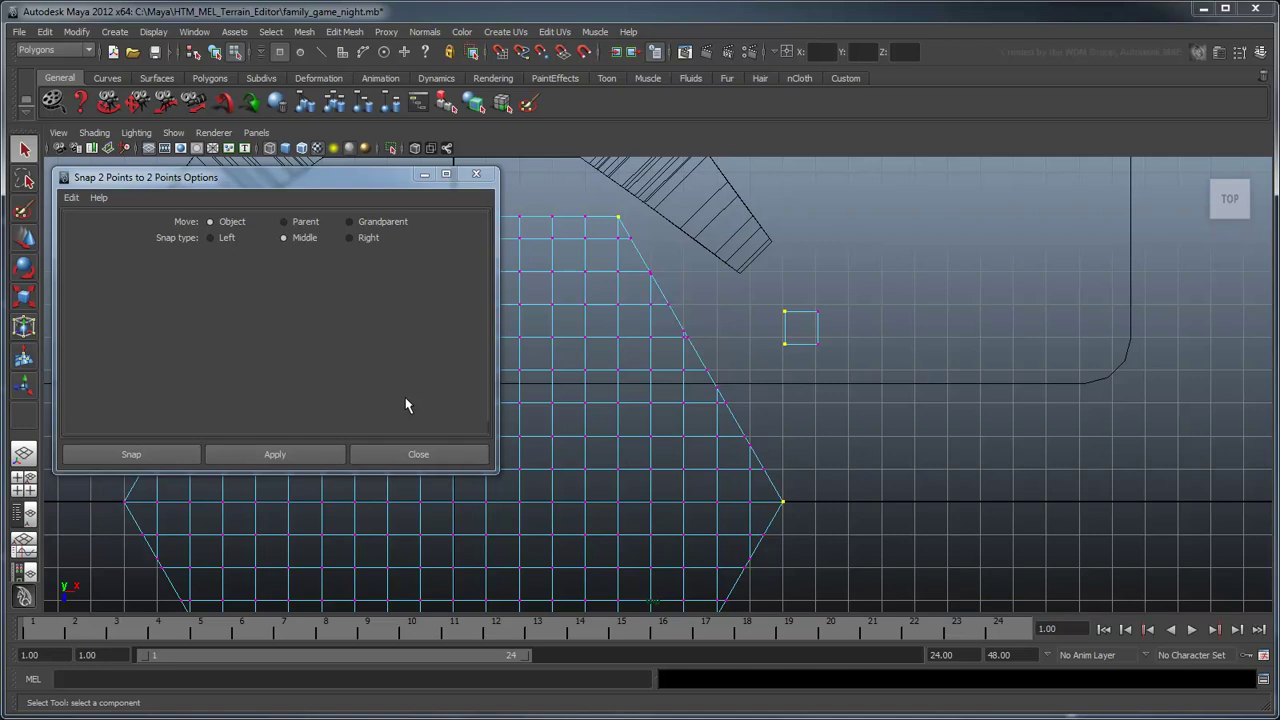
{"action": "left_click", "coordinate": [315, 456]}
{"action": "key", "text": "ctrl+z"}
{"action": "left_click", "coordinate": [618, 217], "text": "shift"}
{"action": "left_click", "coordinate": [316, 451]}
{"action": "left_click", "coordinate": [457, 451]}
{"action": "scroll", "coordinate": [717, 437], "scroll_direction": "down", "scroll_amount": 5}
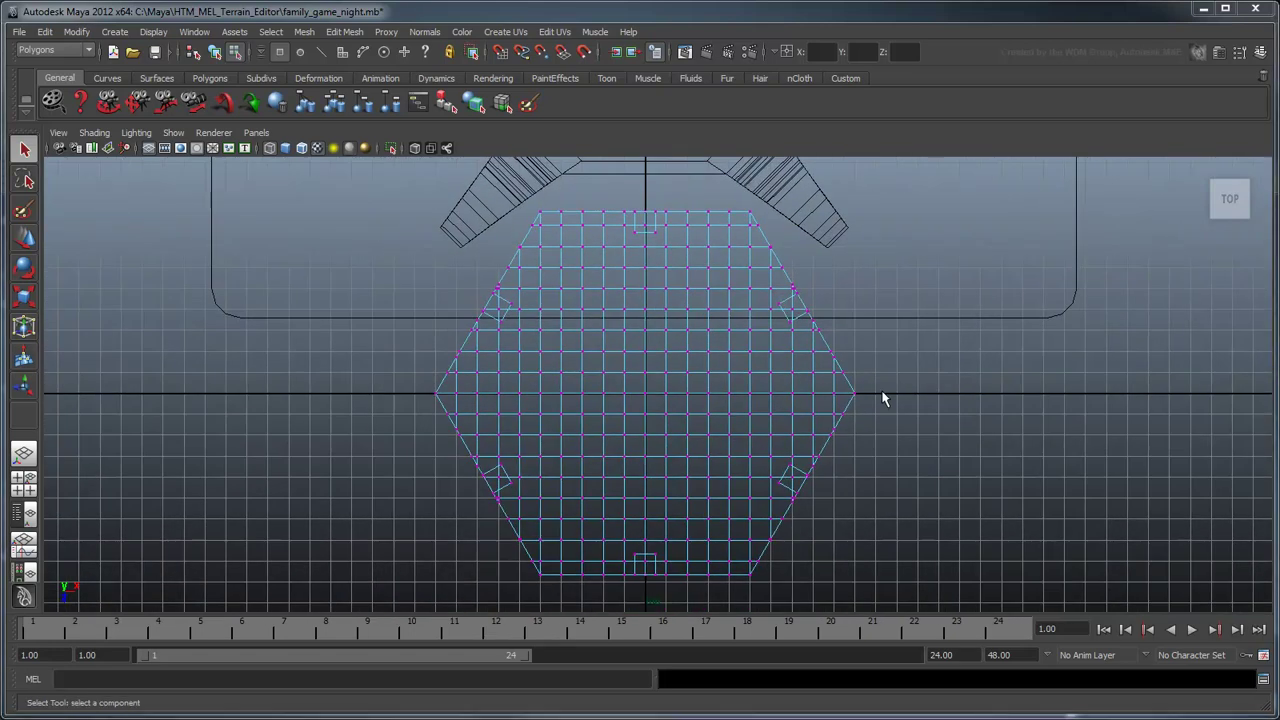
- Back in object mode, move the six edge cubes up along Y onto the tile's top surface
{"action": "left_click", "coordinate": [215, 54]}
{"action": "left_click", "coordinate": [645, 428]}
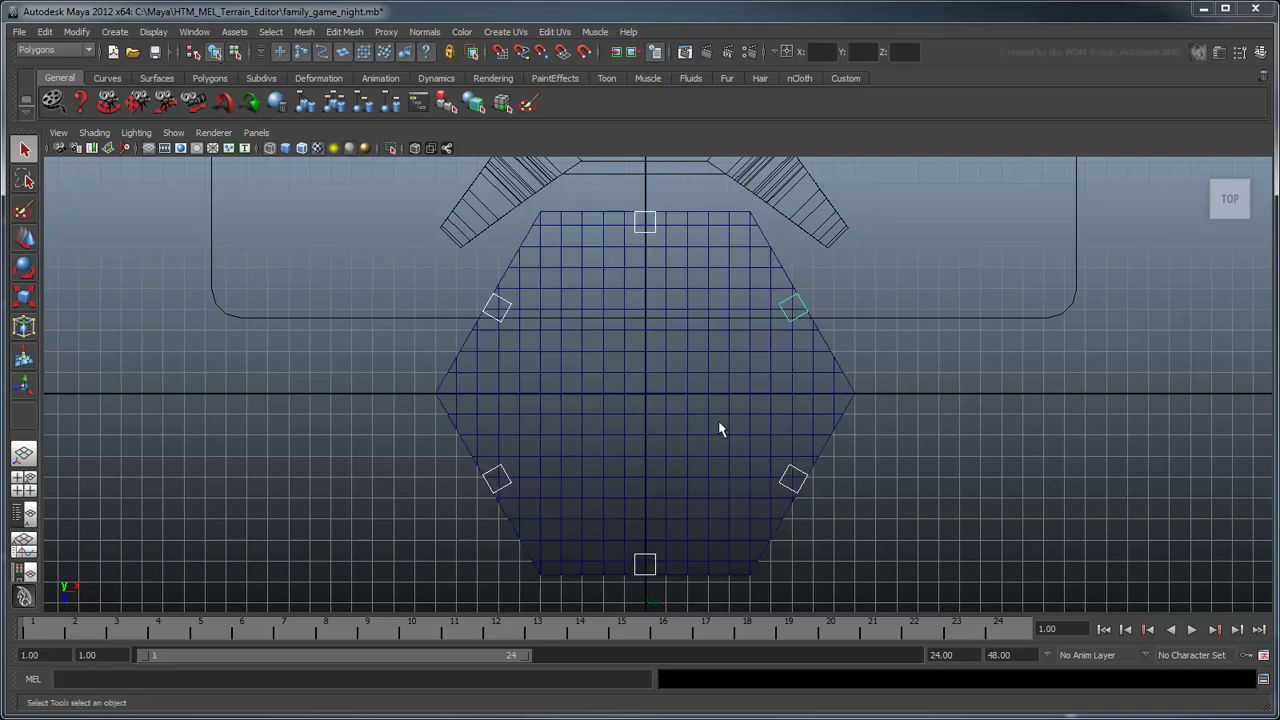
{"action": "key", "text": "space"}
{"action": "key", "text": "space"}
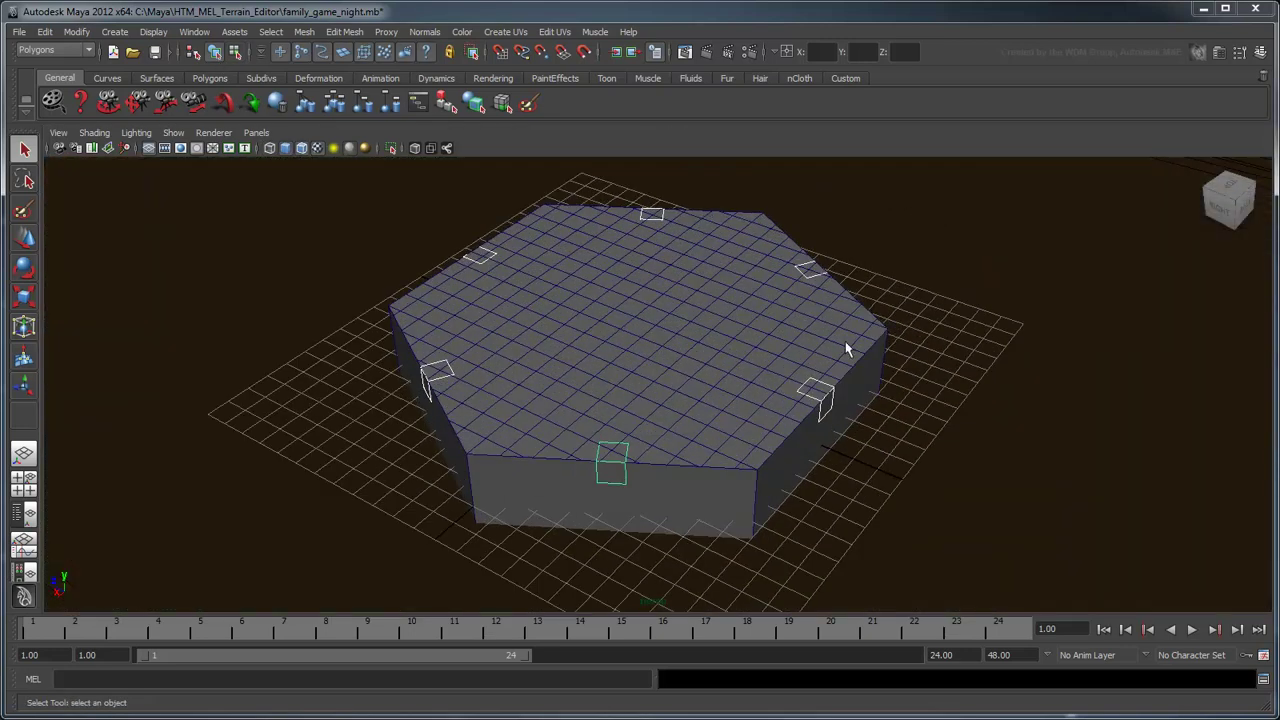
{"action": "left_click_drag", "start_coordinate": [845, 341], "coordinate": [691, 458], "text": "alt"}
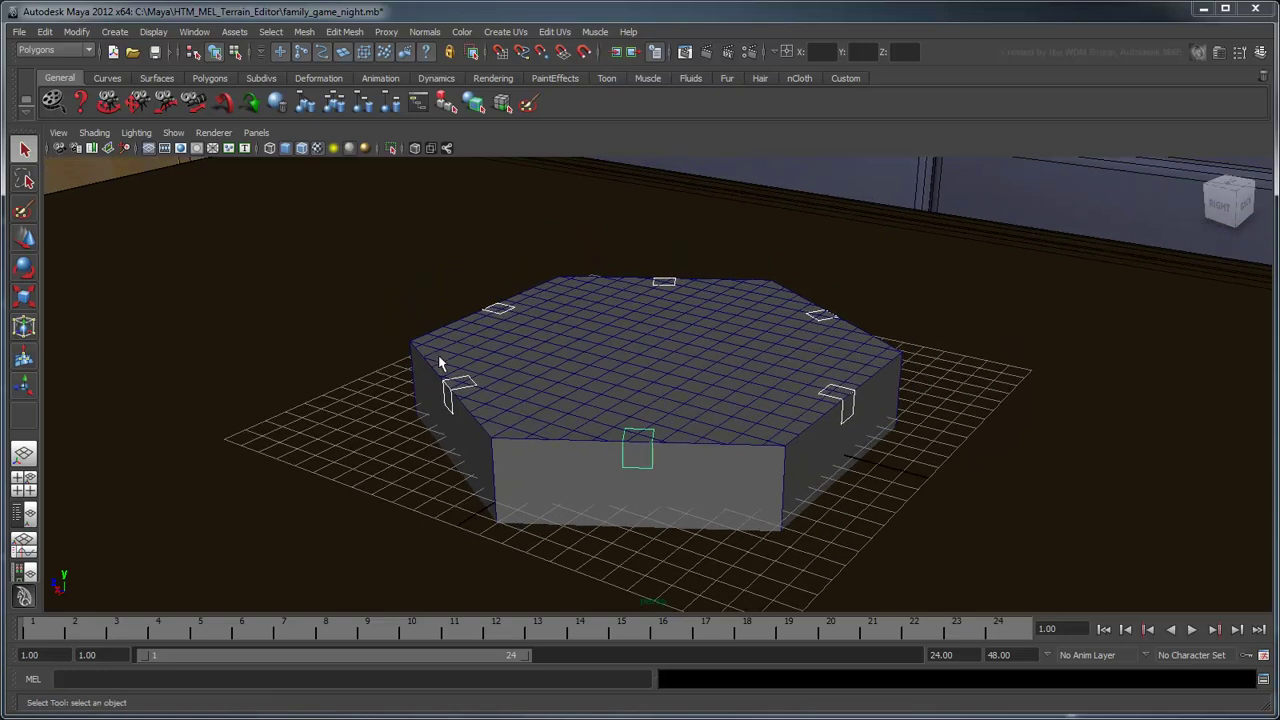
{"action": "key", "text": "w"}
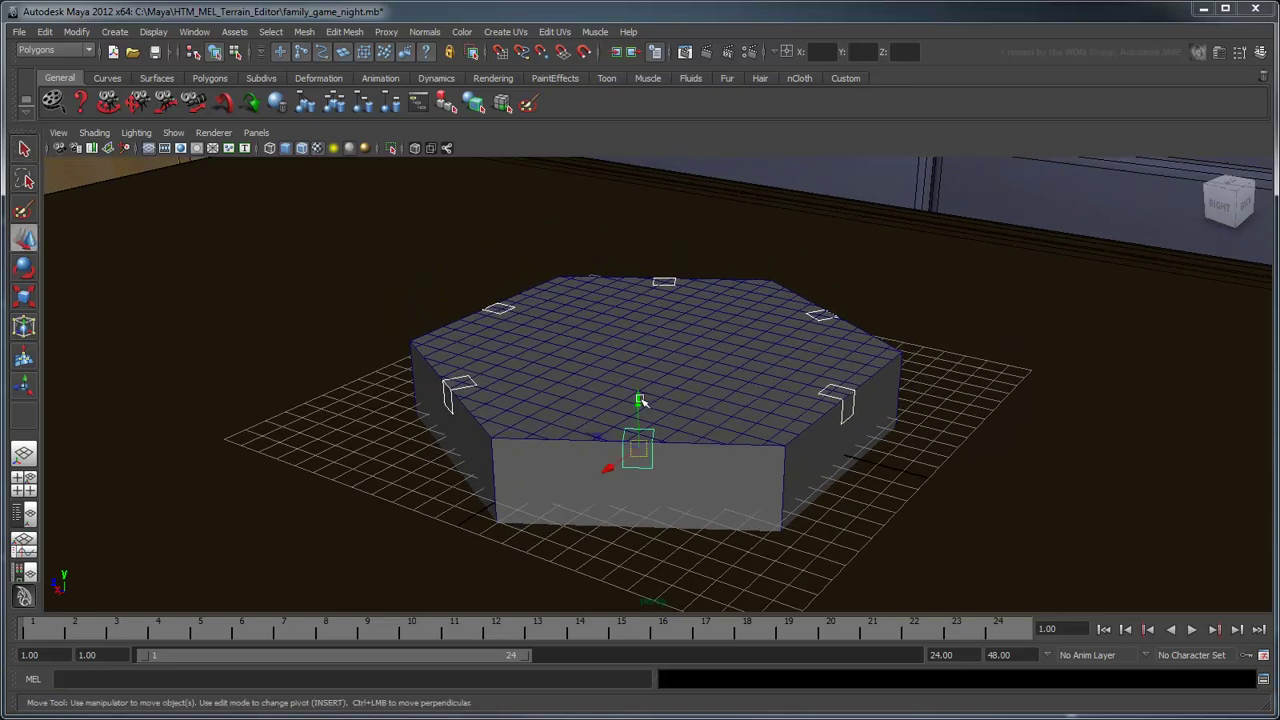
{"action": "left_click_drag", "start_coordinate": [639, 400], "coordinate": [640, 380]}
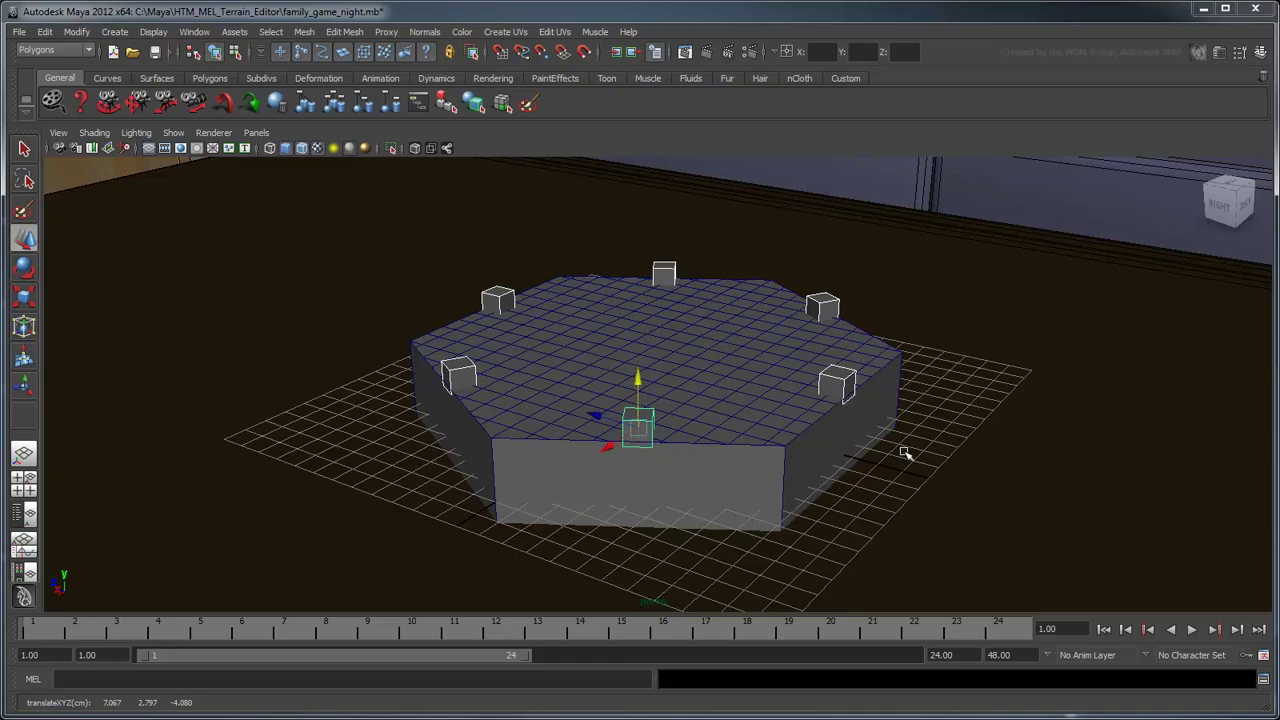
- Add the hexagon to the cube selection and group them with Edit > Group
{"action": "left_click", "coordinate": [727, 377], "text": "shift"}
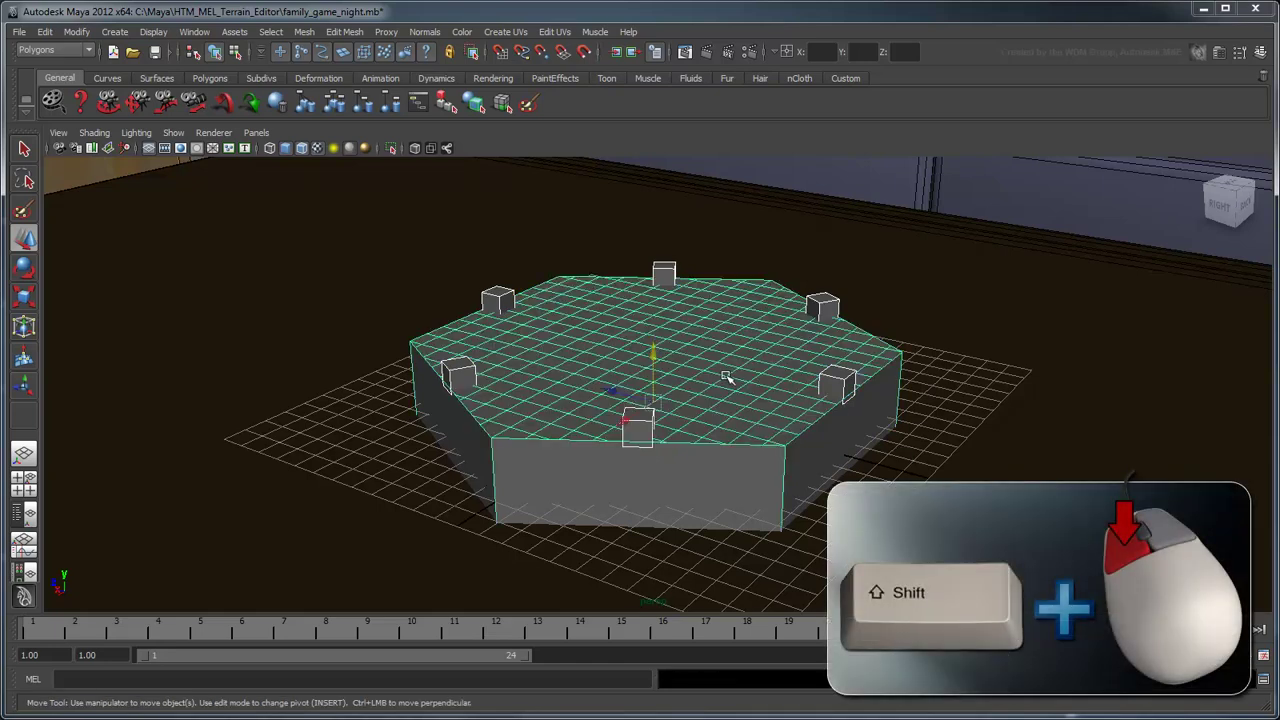
{"action": "left_click", "coordinate": [45, 31]}
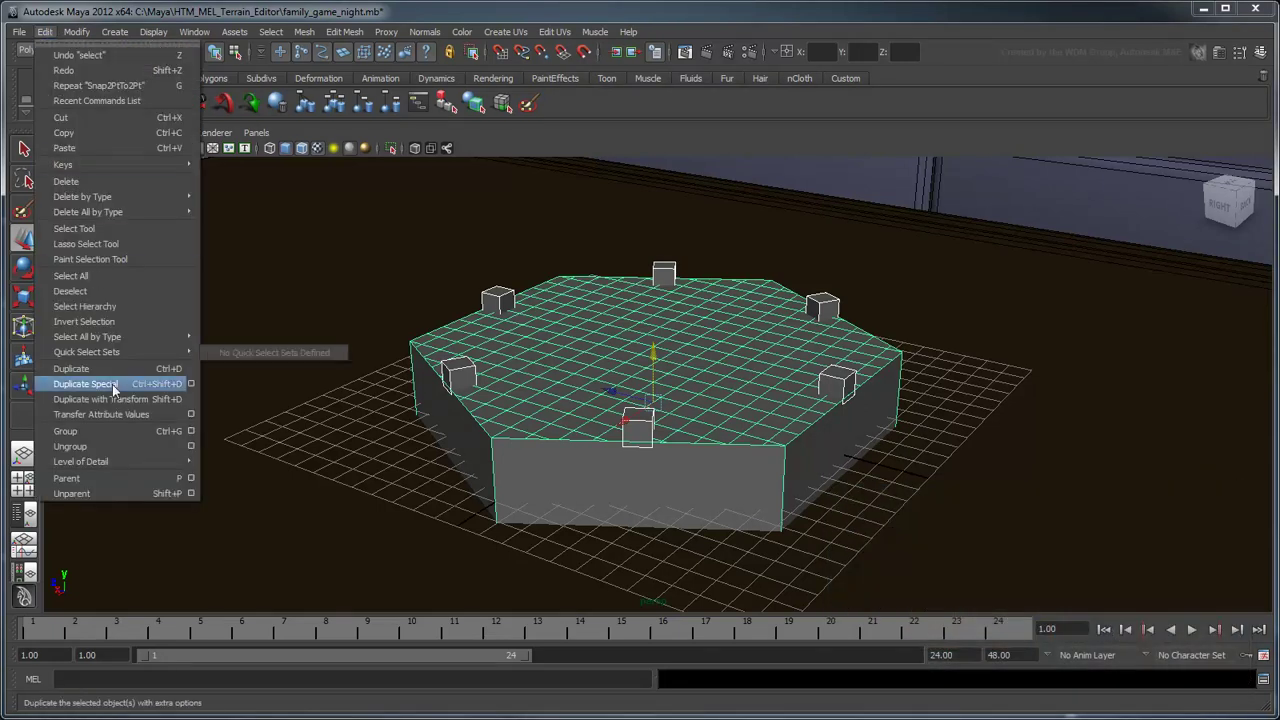
{"action": "left_click", "coordinate": [66, 431]}
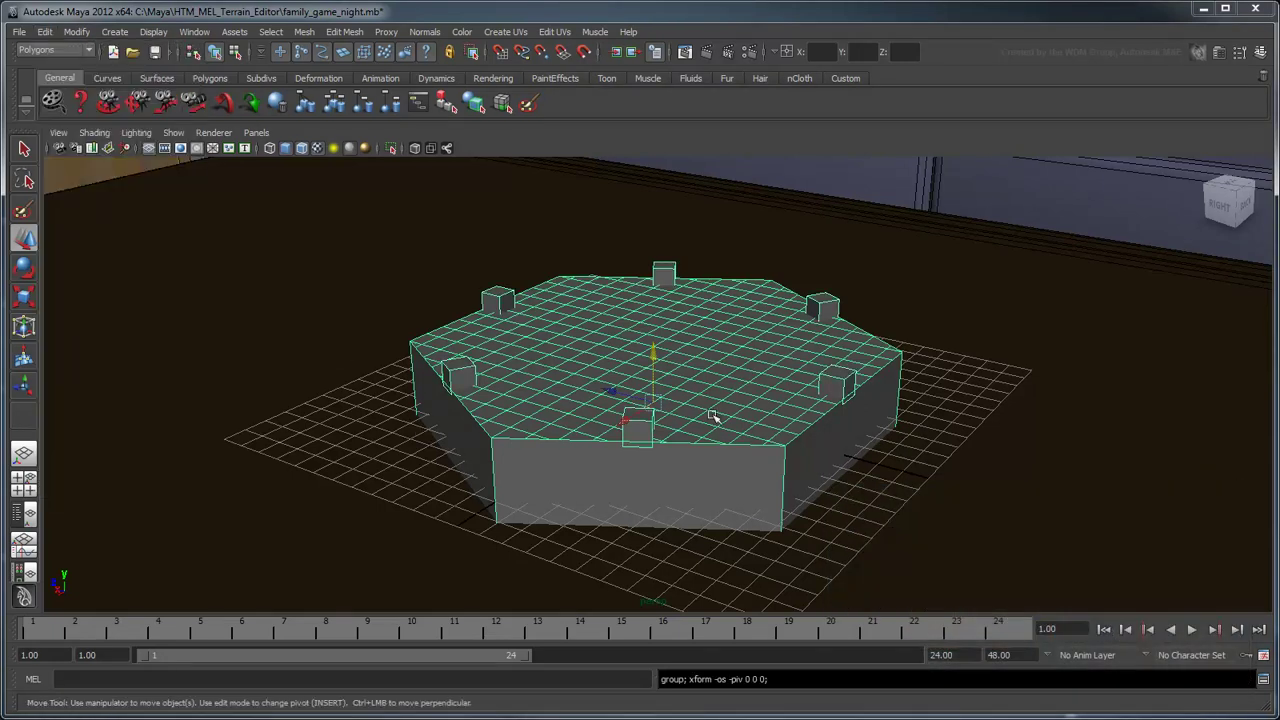
{"action": "left_click_drag", "start_coordinate": [805, 358], "coordinate": [743, 408], "text": "alt"}
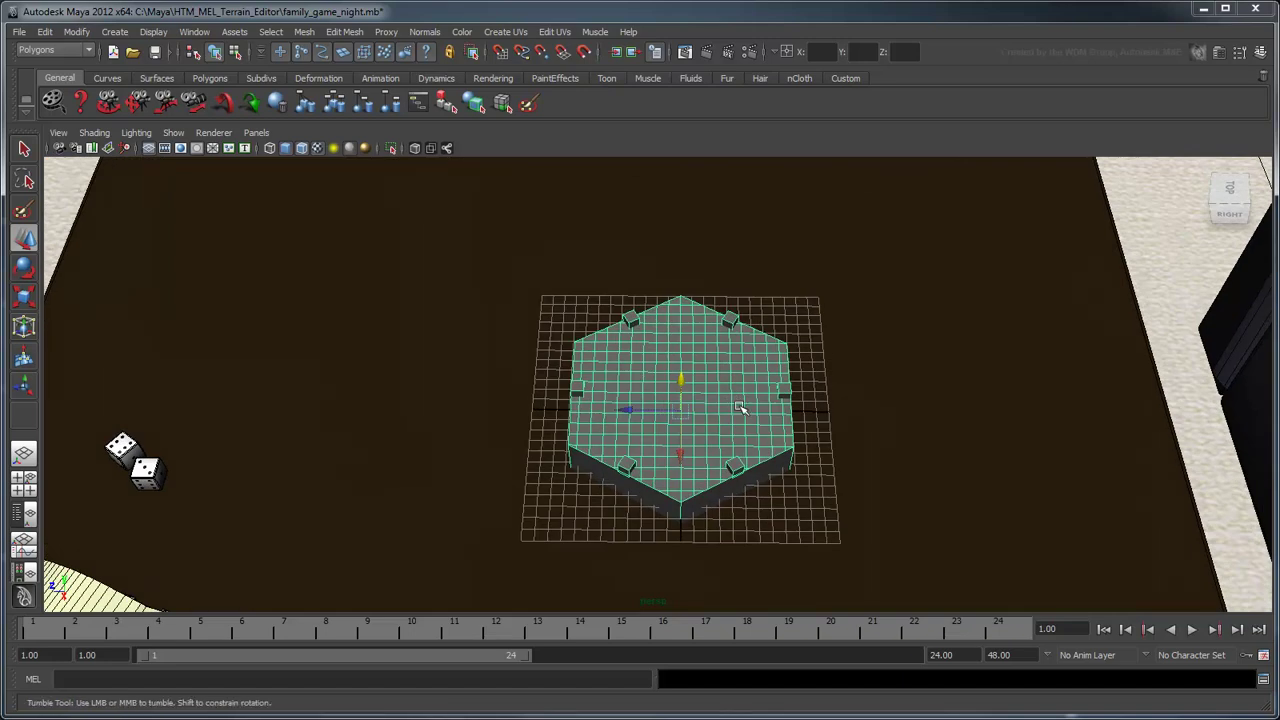
{"action": "scroll", "coordinate": [743, 408], "scroll_direction": "down", "scroll_amount": 1}
{"action": "middle_click_drag", "start_coordinate": [743, 408], "coordinate": [698, 390], "text": "alt"}
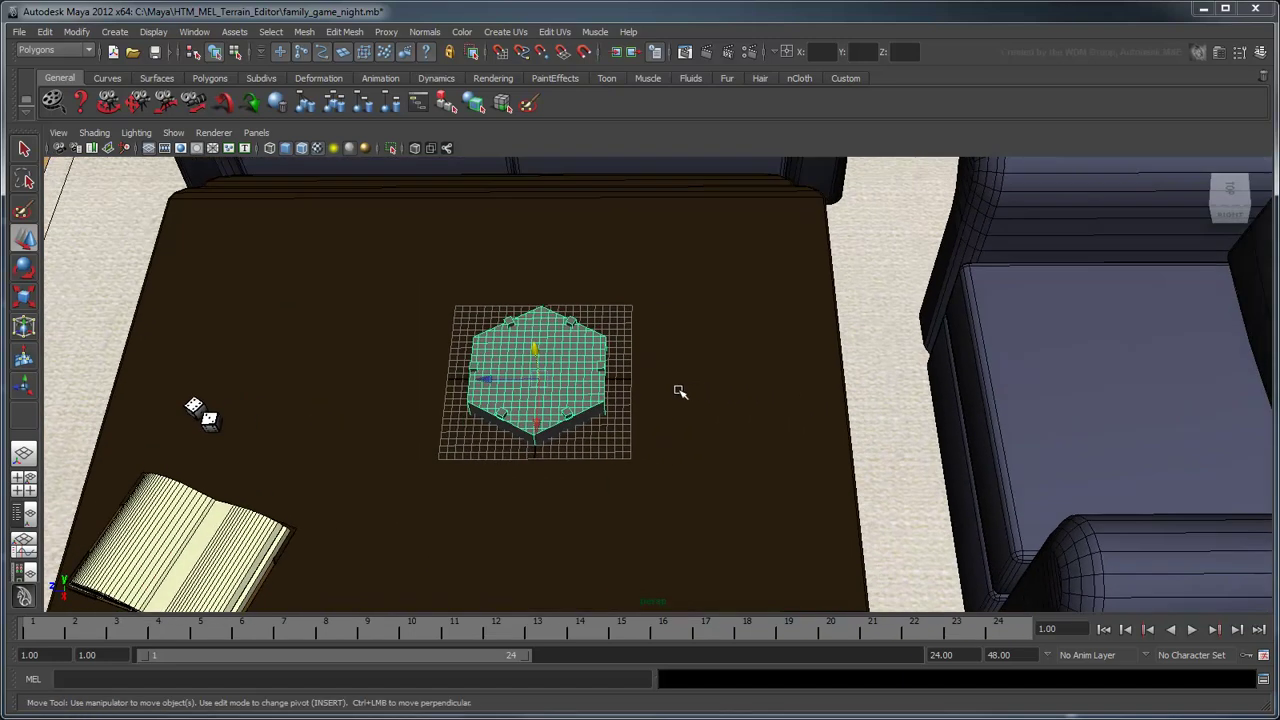
- Duplicate the tile group into group2–group4, placing copies beside and below the original
{"action": "left_click", "coordinate": [30, 516]}
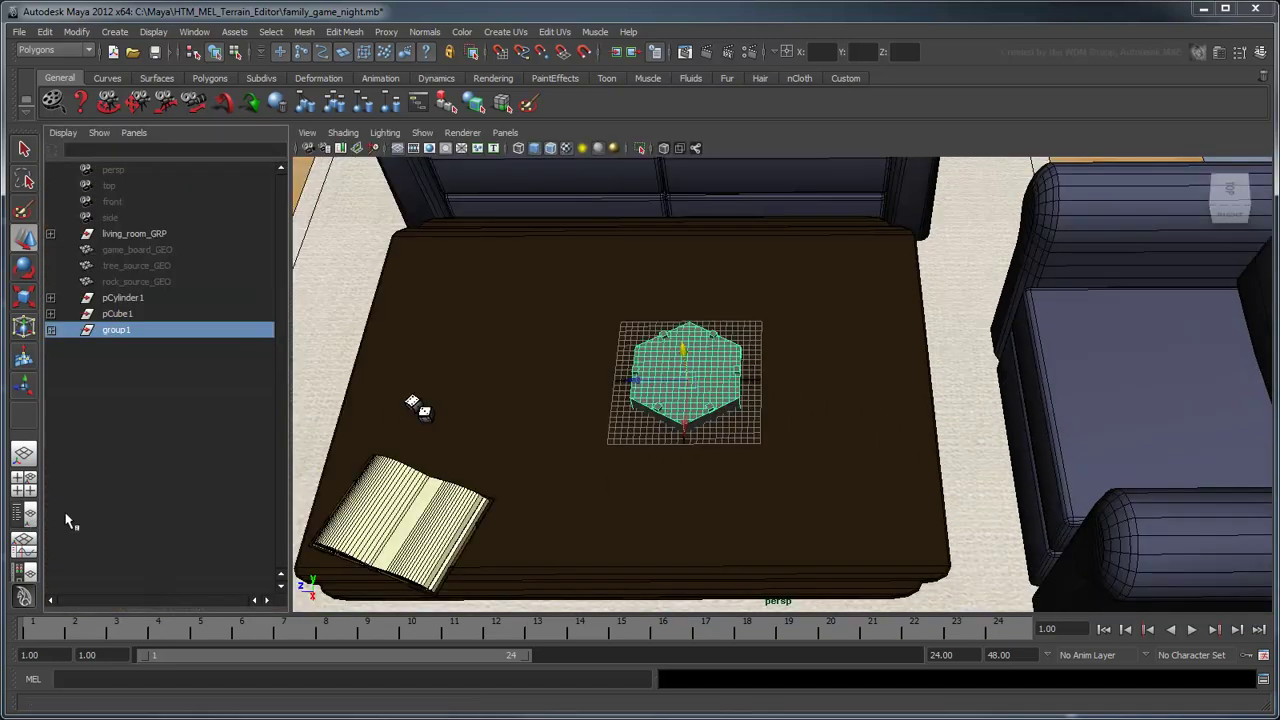
{"action": "key", "text": "ctrl+d"}
{"action": "left_click_drag", "start_coordinate": [628, 378], "coordinate": [870, 380]}
{"action": "key", "text": "ctrl+d"}
{"action": "key", "text": "ctrl+d"}
{"action": "left_click_drag", "start_coordinate": [924, 428], "coordinate": [955, 555]}
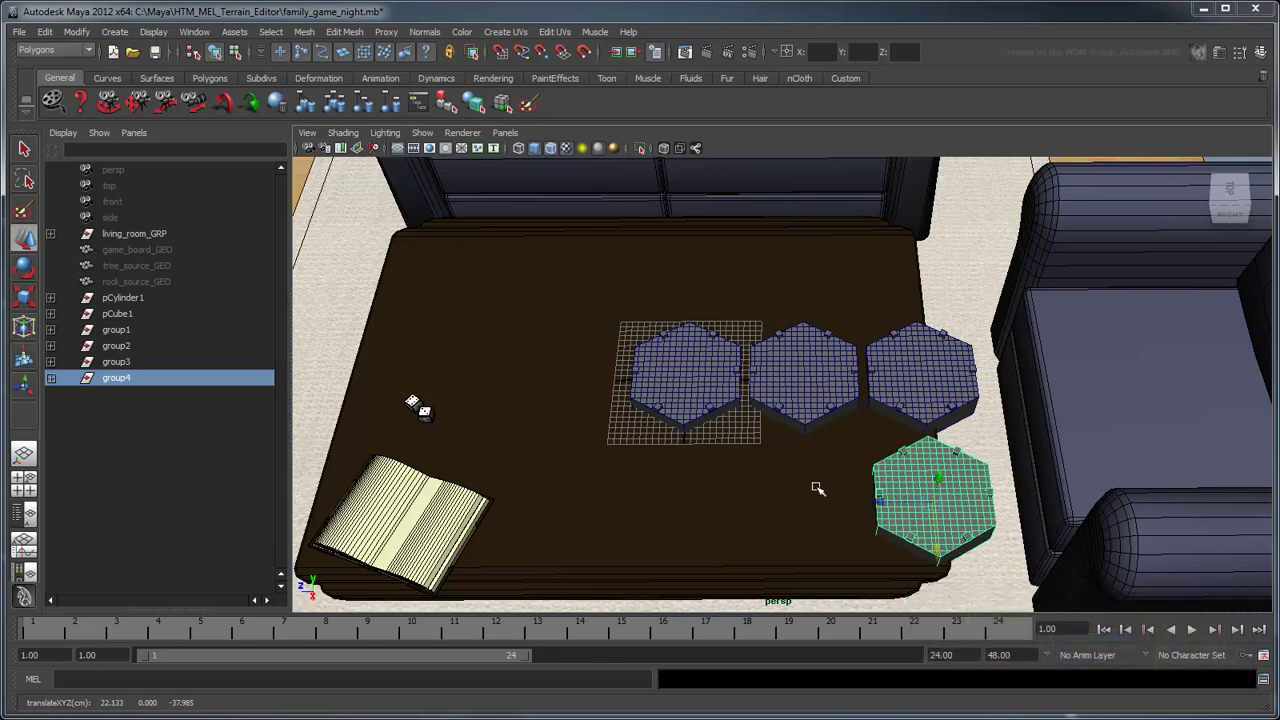
{"action": "key", "text": "q"}
{"action": "left_click", "coordinate": [650, 462]}
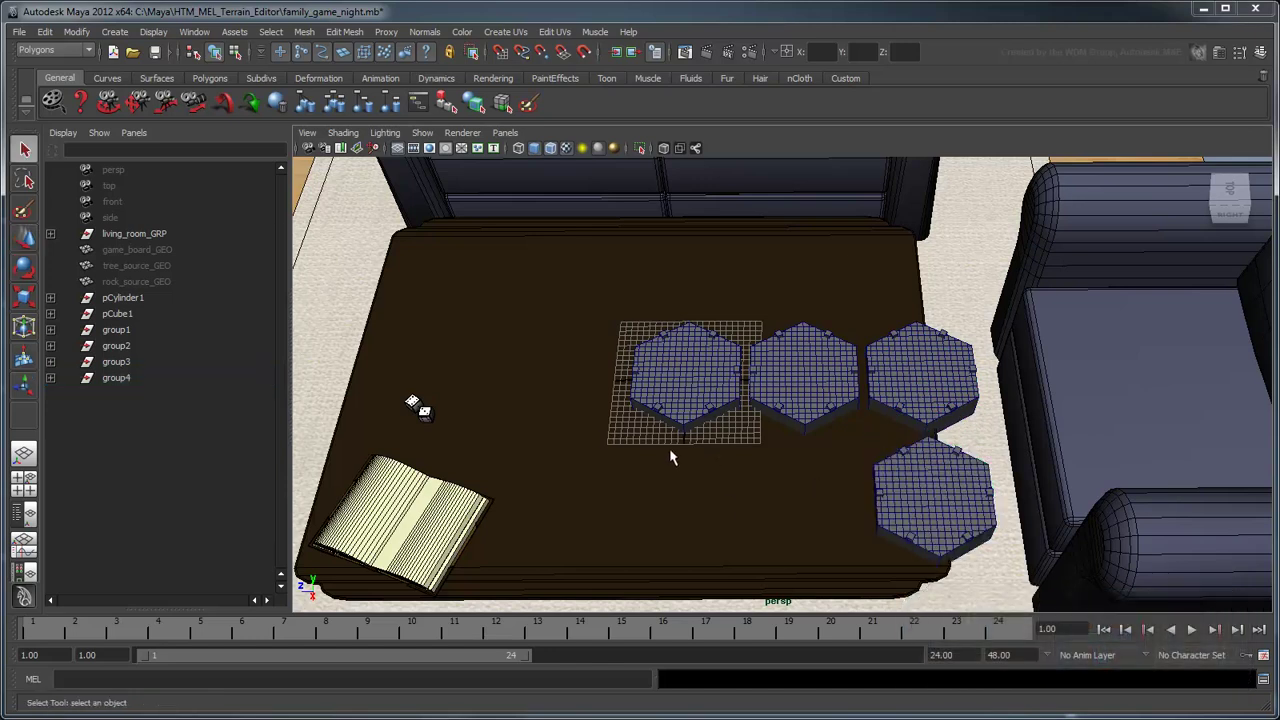
{"action": "key", "text": "space"}
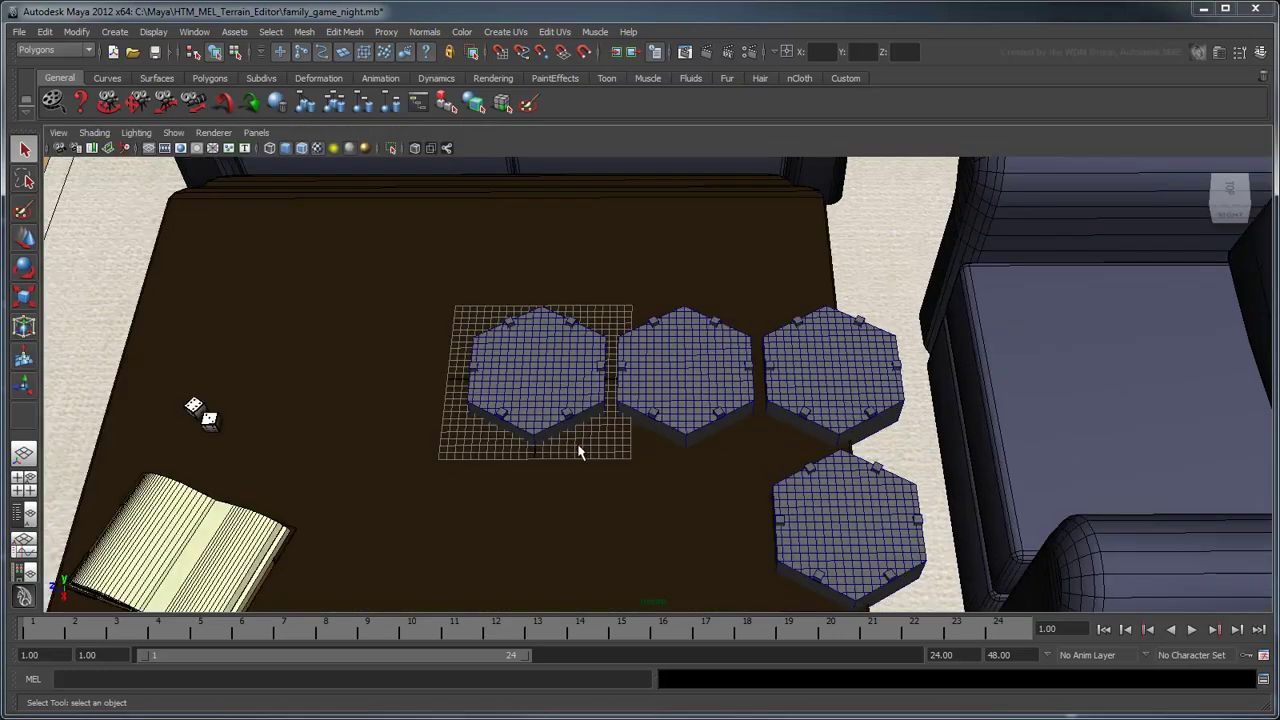
{"action": "scroll", "coordinate": [578, 452], "scroll_direction": "up", "scroll_amount": 8}
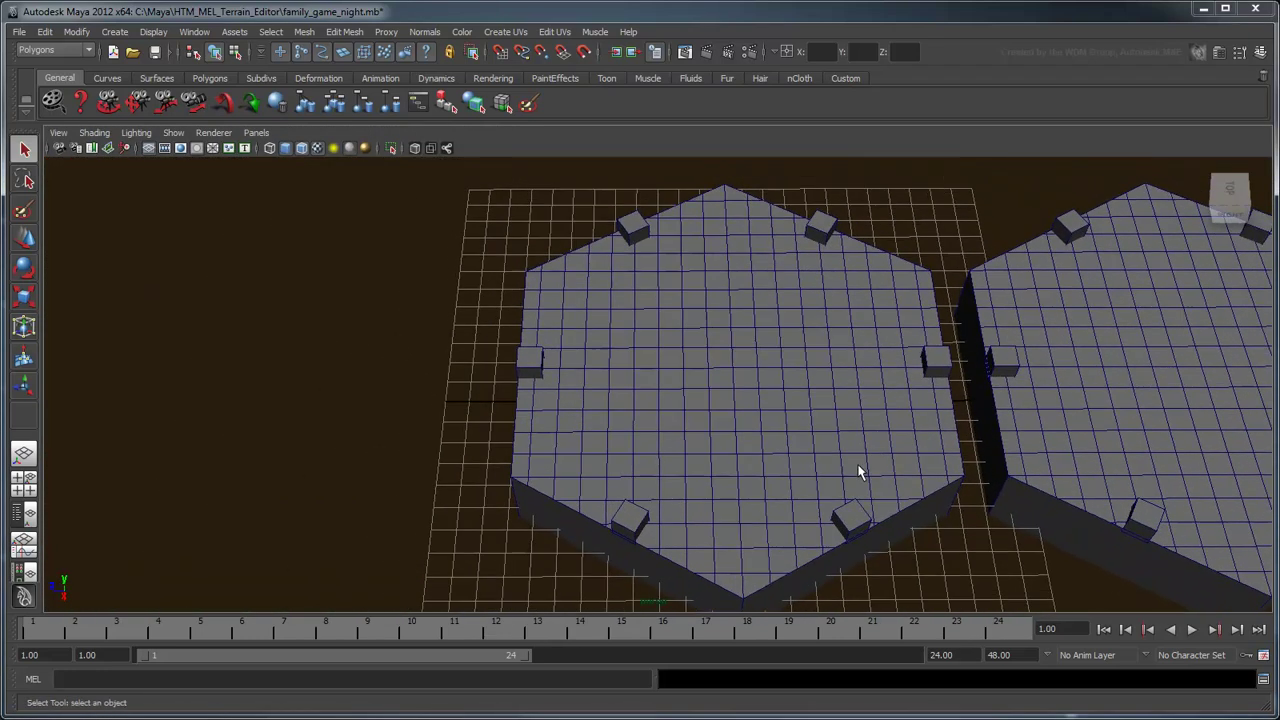
{"action": "left_click_drag", "start_coordinate": [858, 472], "coordinate": [950, 445], "text": "alt"}
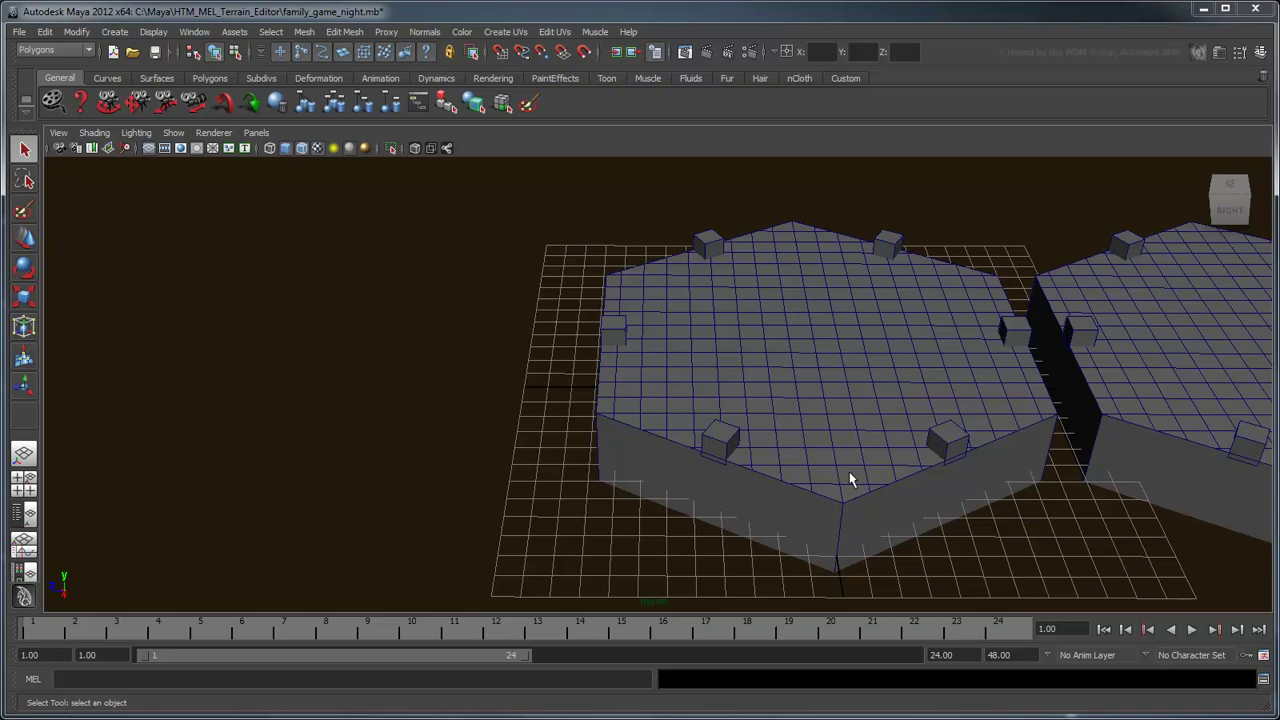
- Combine the selected cubes at the tile's left edge into one mesh through Combine options
{"action": "left_click", "coordinate": [612, 331], "text": "shift"}
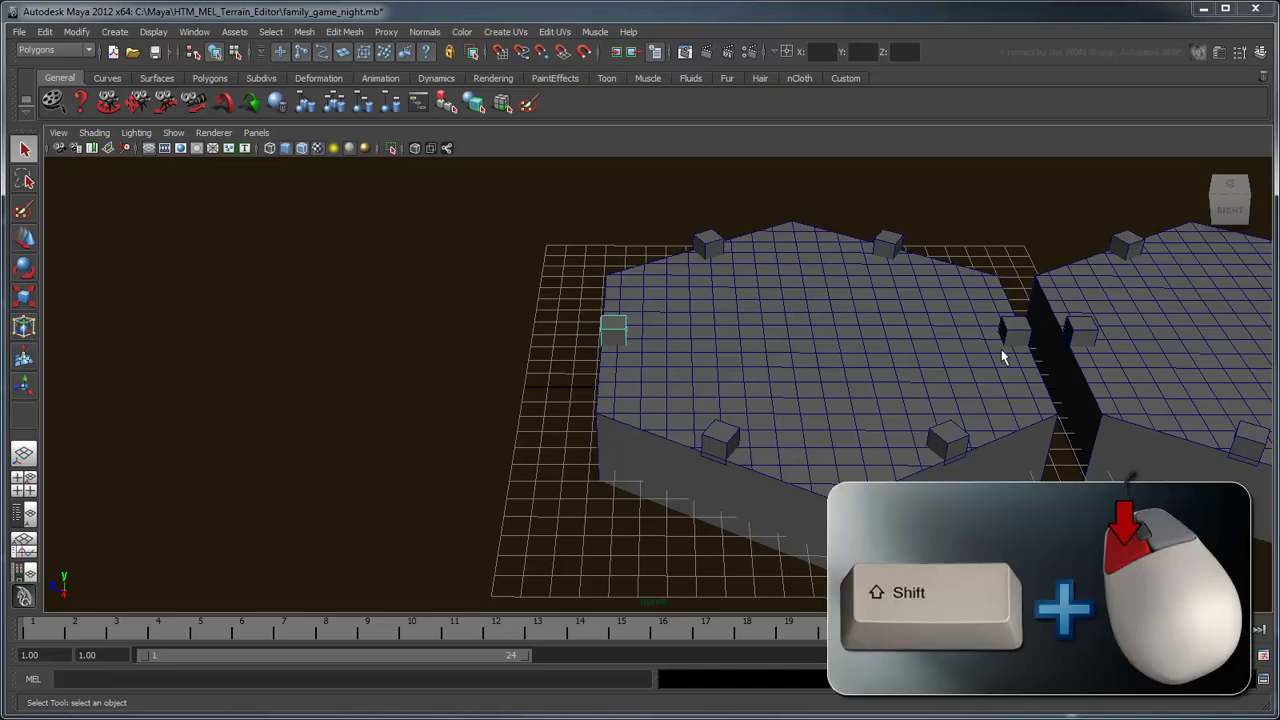
{"action": "left_click", "coordinate": [304, 31]}
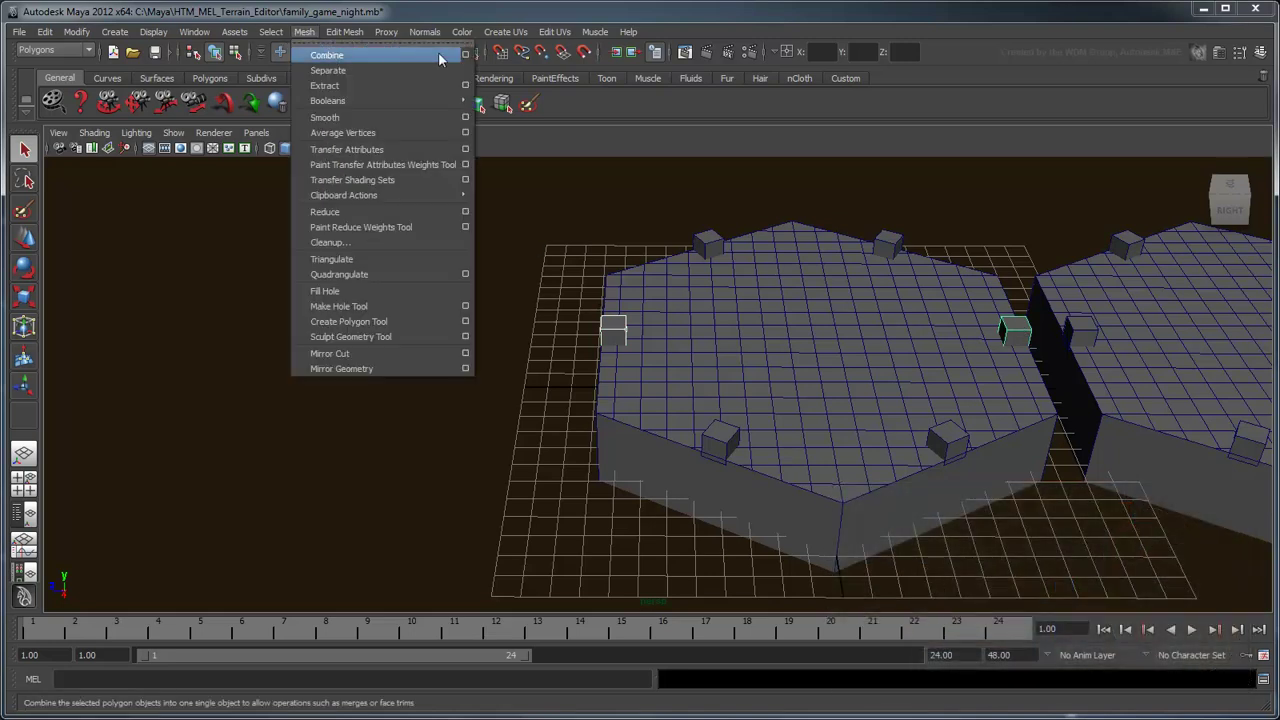
{"action": "left_click", "coordinate": [465, 55]}
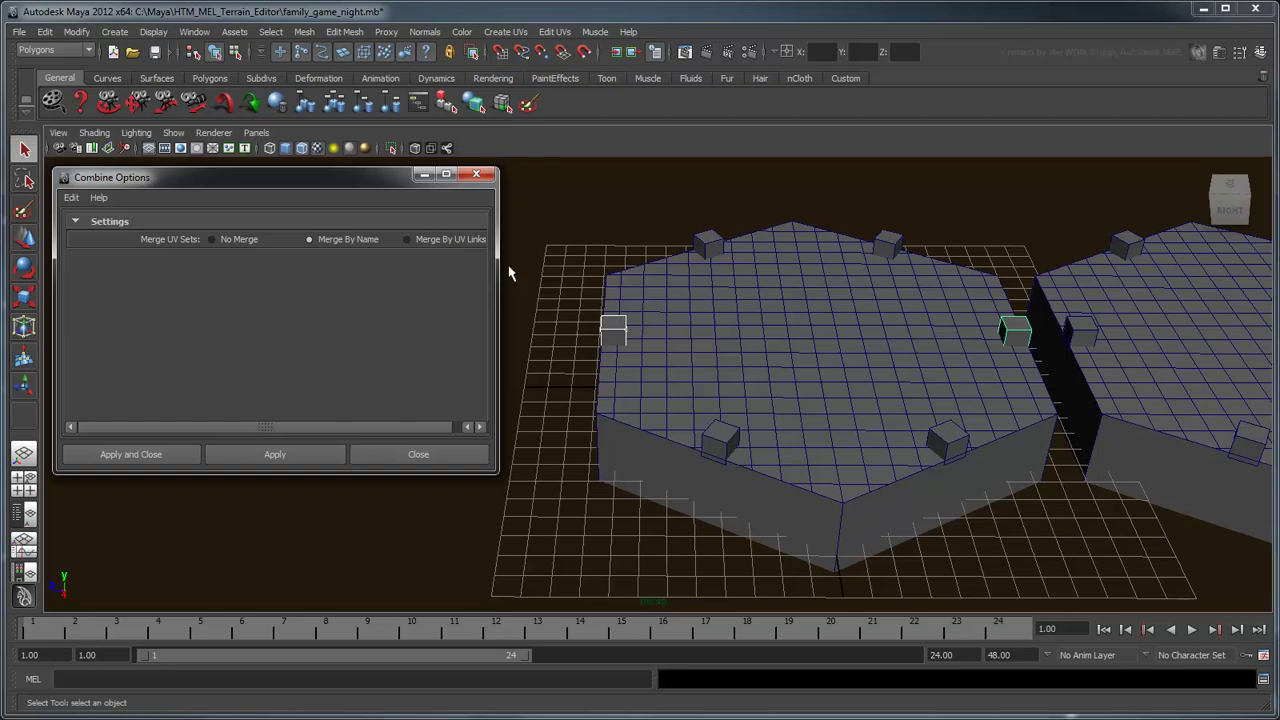
{"action": "left_click", "coordinate": [276, 461]}
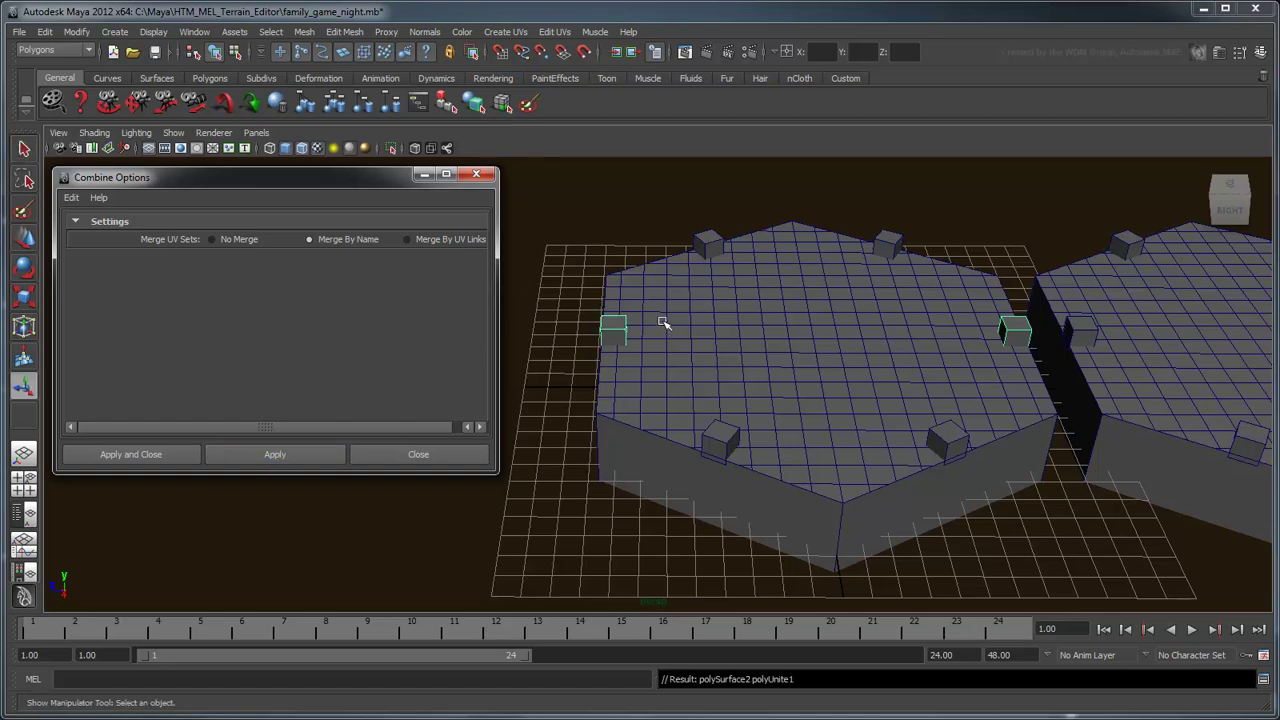
- Combine the top and front cubes, then the top-right and front-right cubes, into single meshes
{"action": "left_click", "coordinate": [710, 245]}
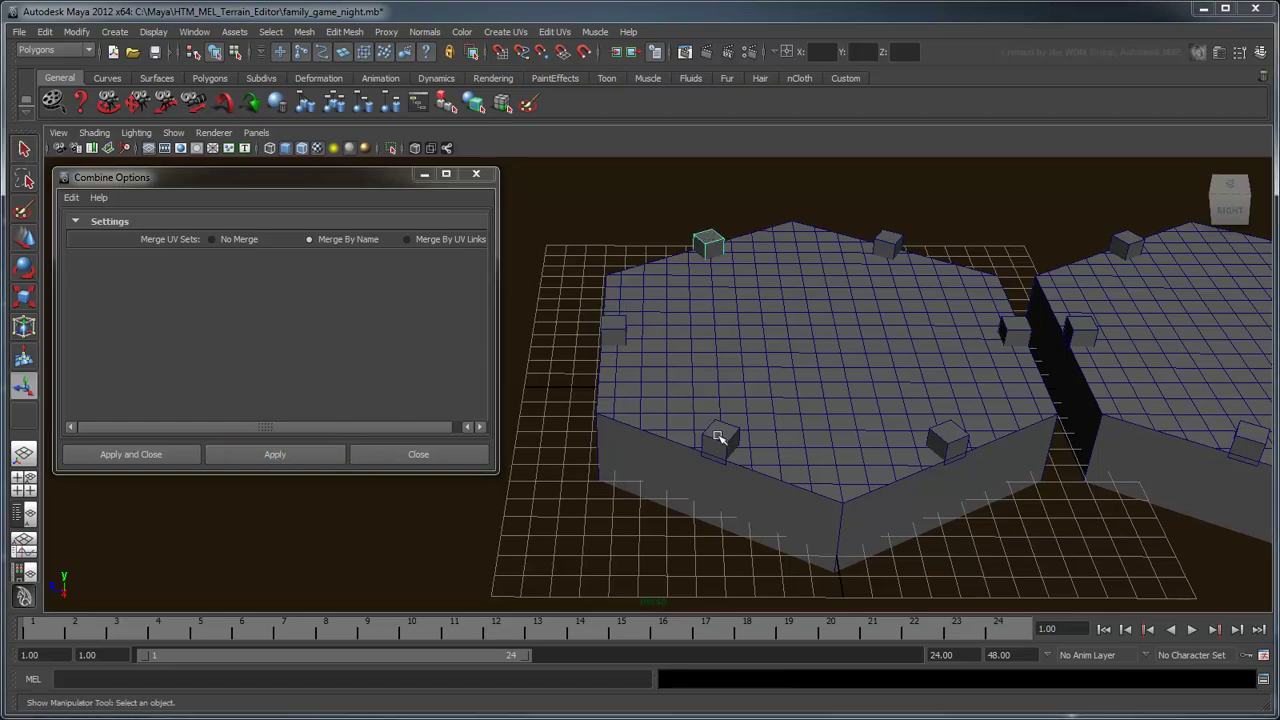
{"action": "left_click", "coordinate": [720, 441], "text": "shift"}
{"action": "left_click", "coordinate": [280, 454]}
{"action": "left_click", "coordinate": [889, 242]}
{"action": "left_click", "coordinate": [947, 441], "text": "shift"}
{"action": "left_click", "coordinate": [303, 456]}
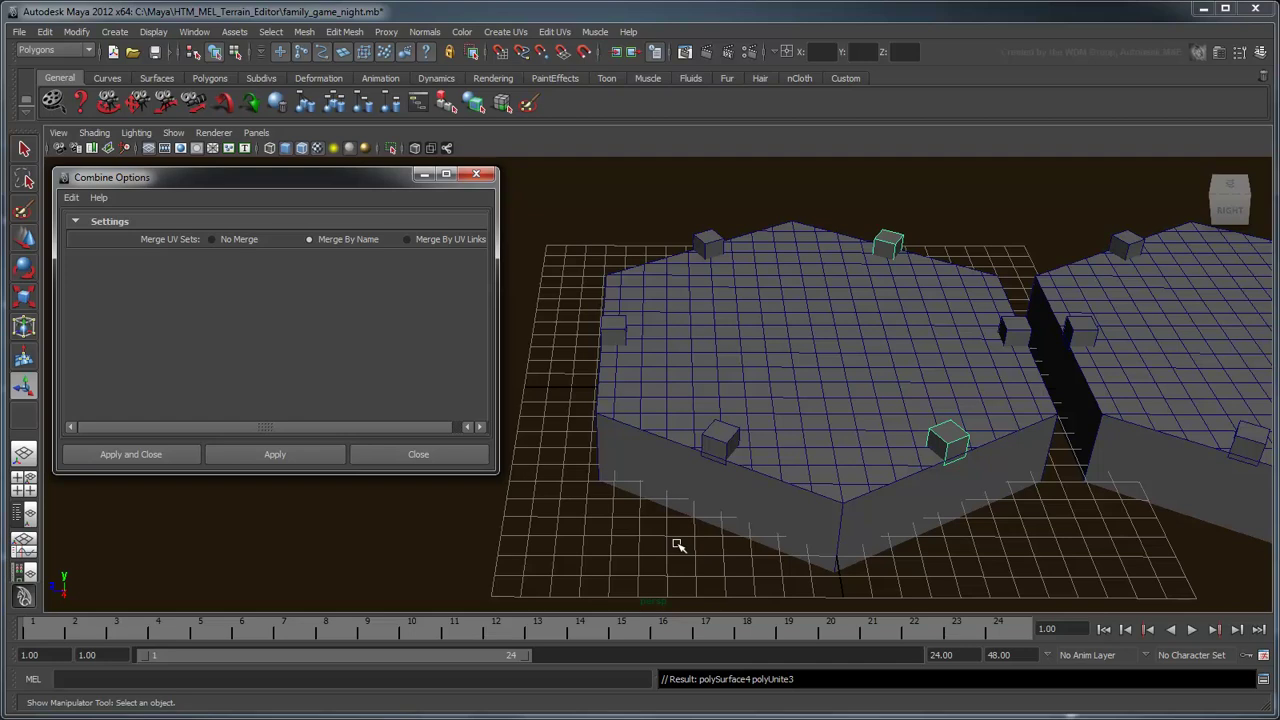
- Switch to face selection and pick the facing sides of the top and right cubes
{"action": "left_click", "coordinate": [416, 454]}
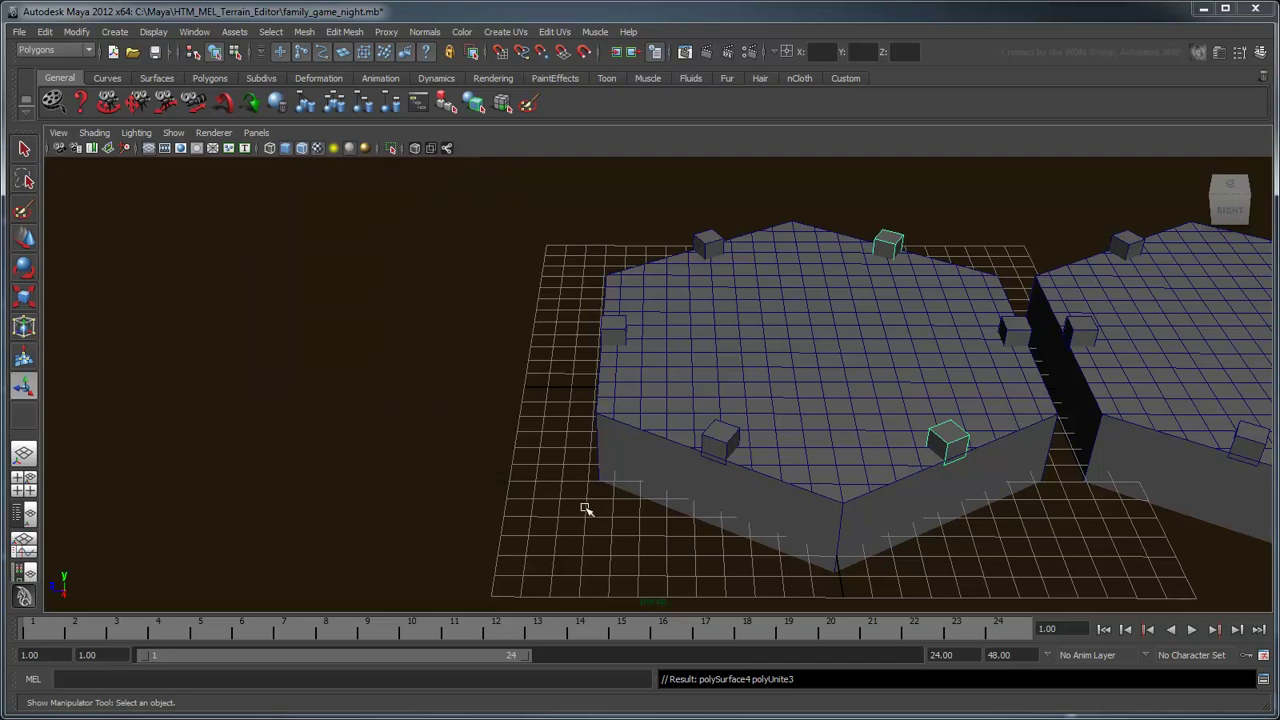
{"action": "left_click", "coordinate": [234, 51]}
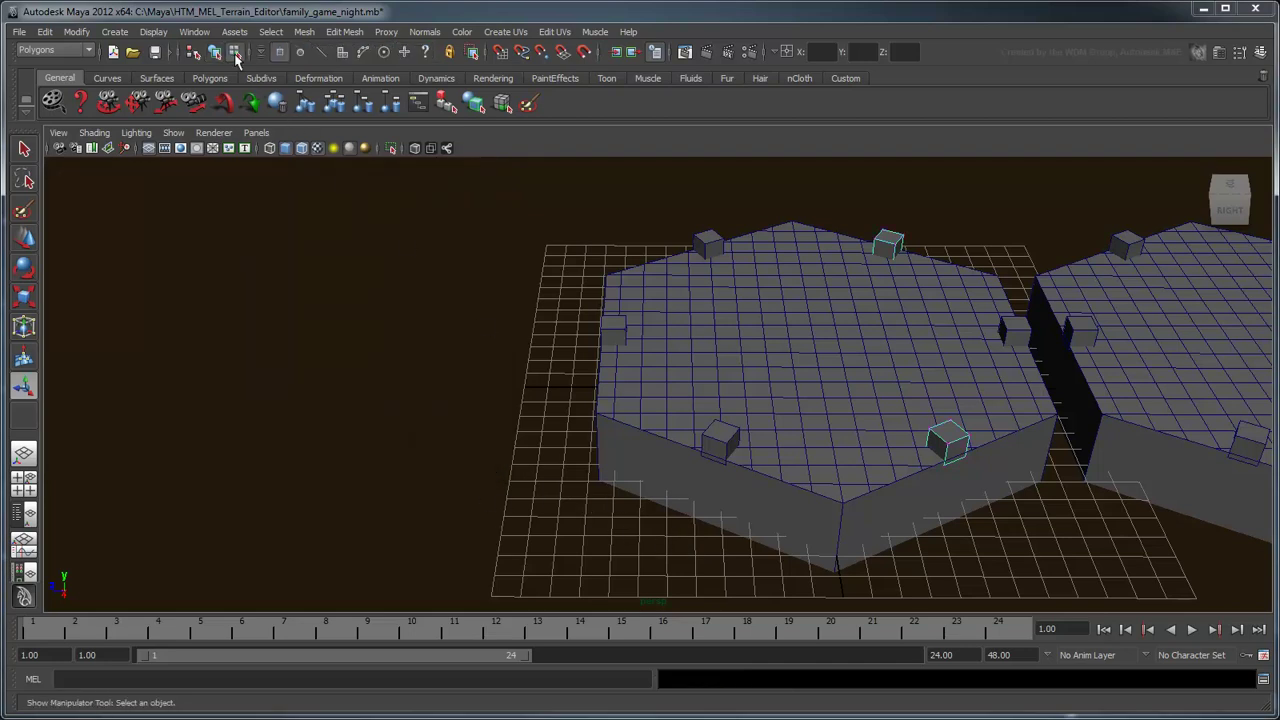
{"action": "left_click", "coordinate": [342, 55]}
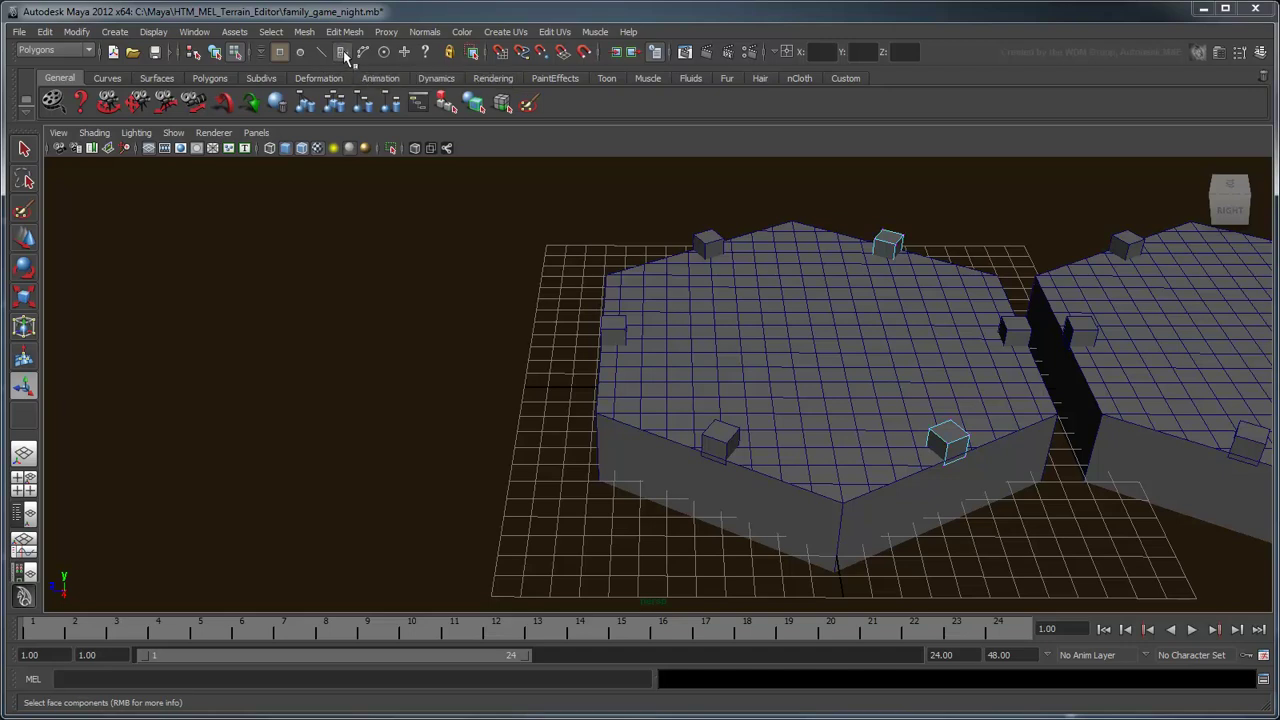
{"action": "left_click", "coordinate": [886, 252], "text": "shift"}
{"action": "left_click_drag", "start_coordinate": [986, 377], "coordinate": [1050, 320], "text": "alt"}
{"action": "left_click", "coordinate": [1044, 296], "text": "shift"}
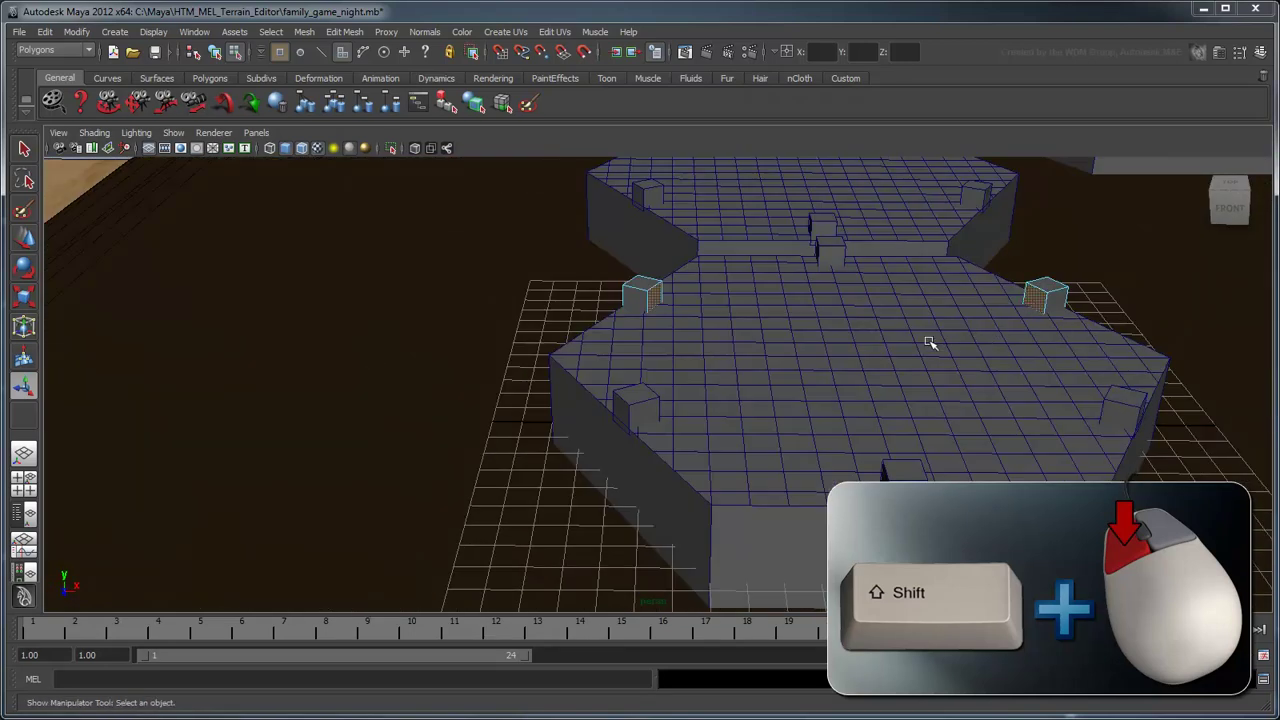
- Bridge the two faces with a Smooth path and 10 divisions to form a curved strip
{"action": "left_click", "coordinate": [345, 31]}
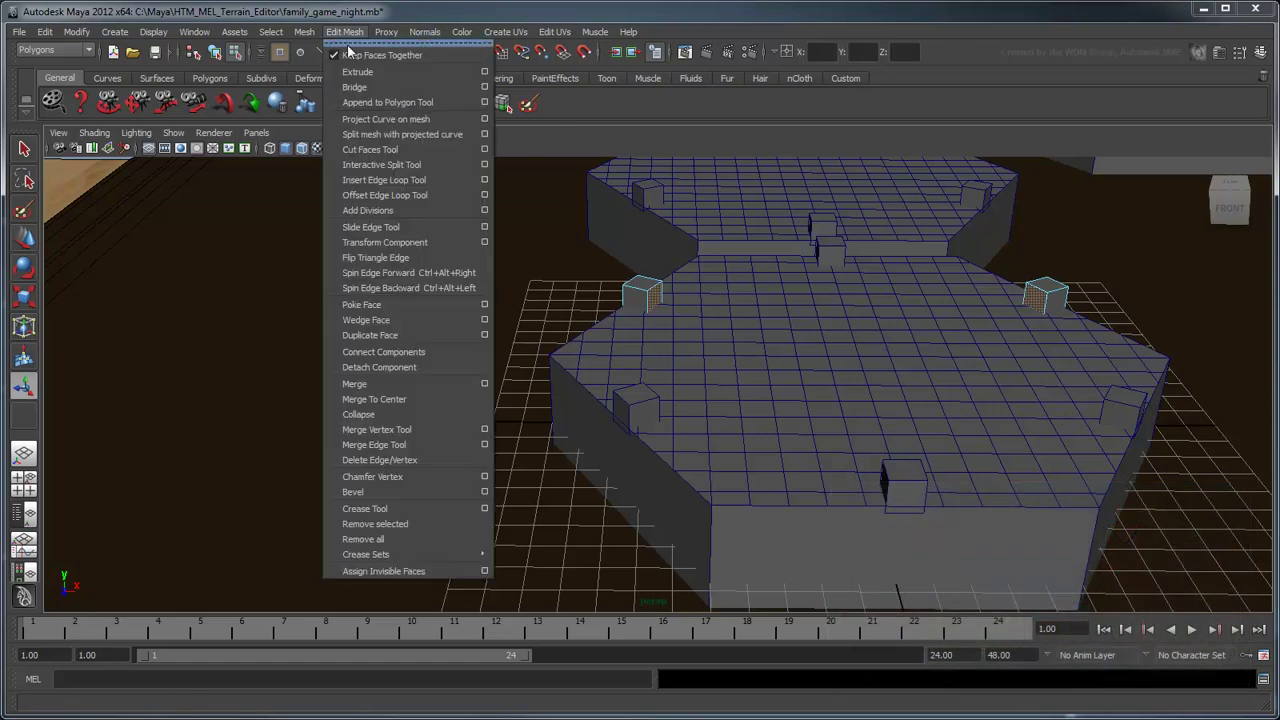
{"action": "left_click", "coordinate": [485, 87]}
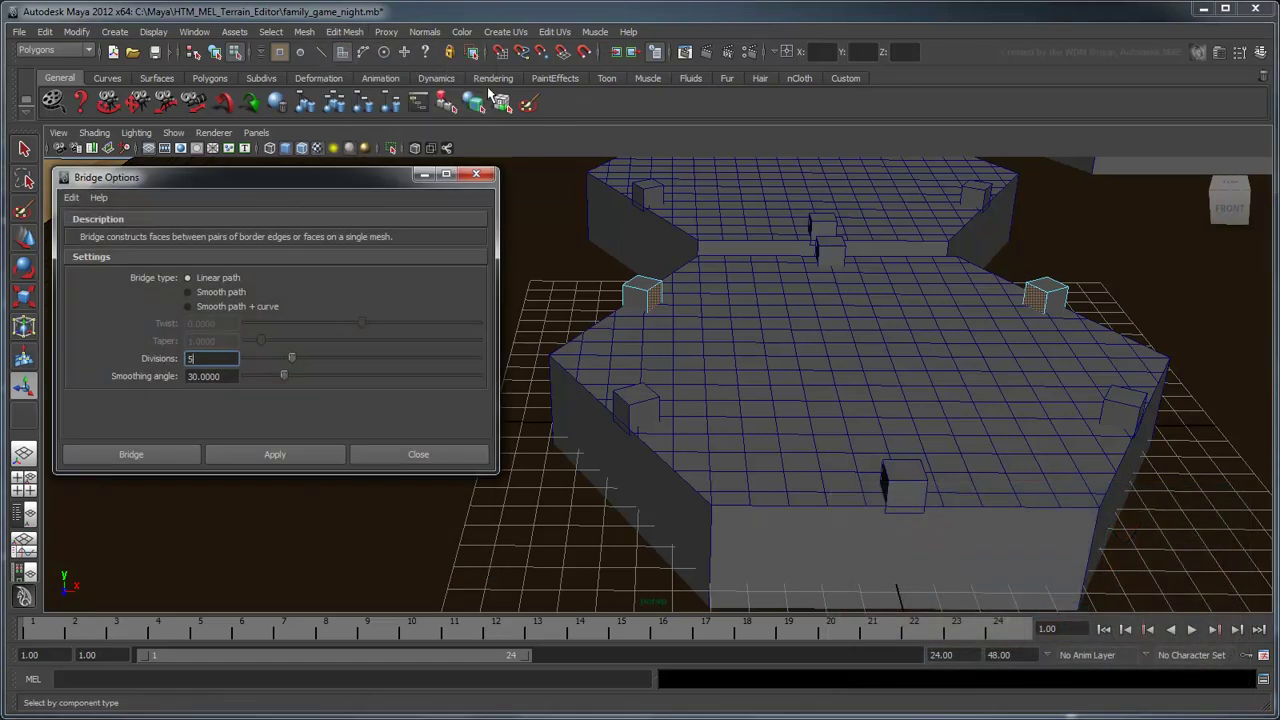
{"action": "left_click", "coordinate": [189, 292]}
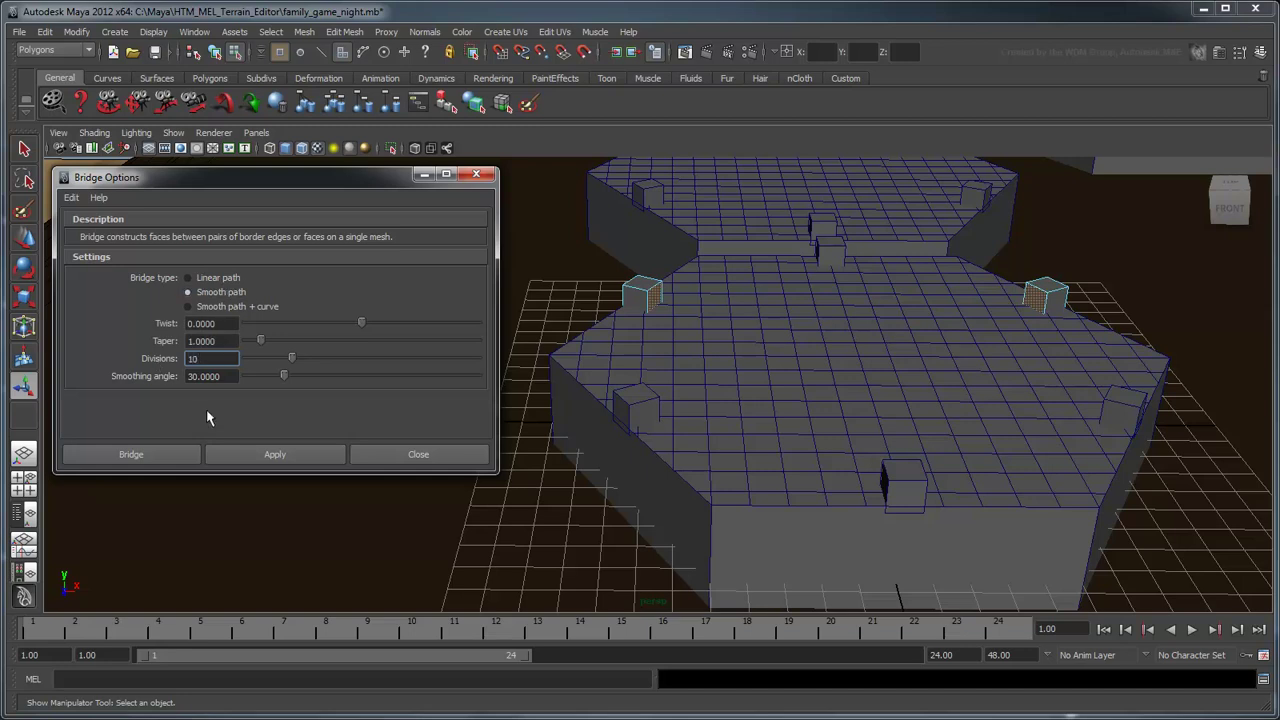
{"action": "left_click", "coordinate": [258, 452]}
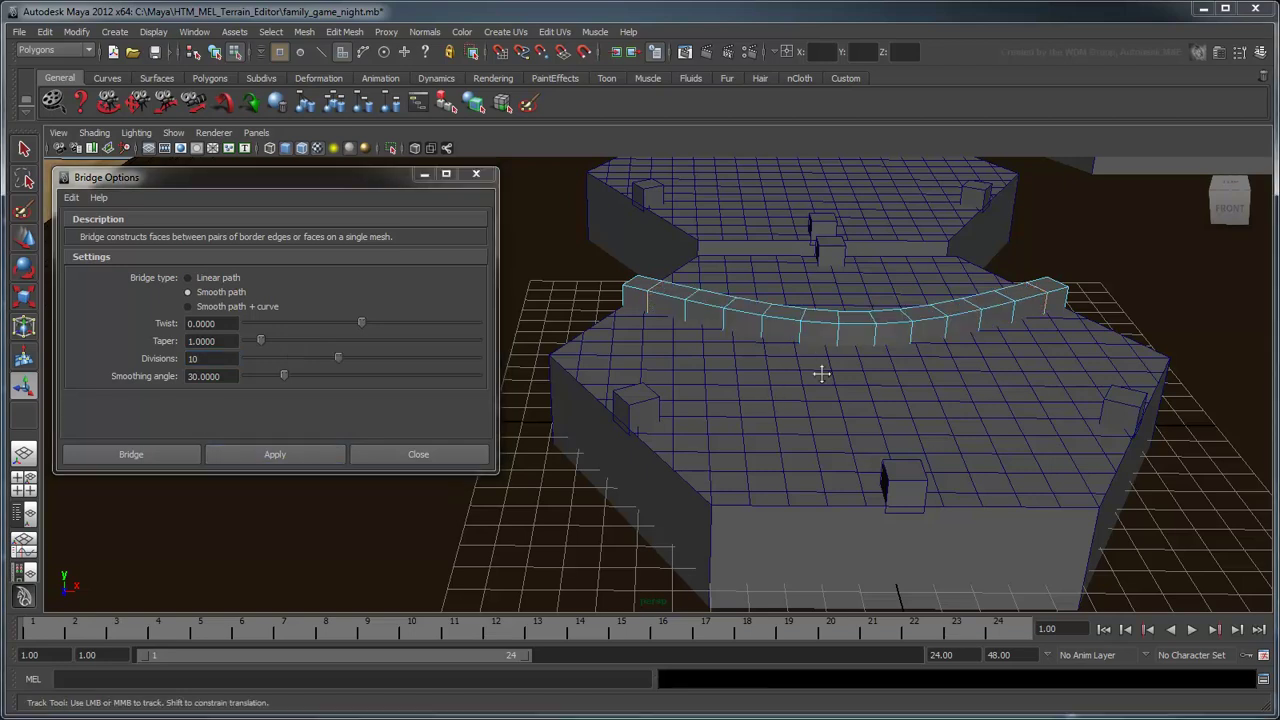
{"action": "middle_click_drag", "start_coordinate": [820, 366], "coordinate": [903, 371], "text": "alt"}
{"action": "left_click_drag", "start_coordinate": [953, 330], "coordinate": [934, 457], "text": "alt"}
{"action": "left_click", "coordinate": [598, 390]}
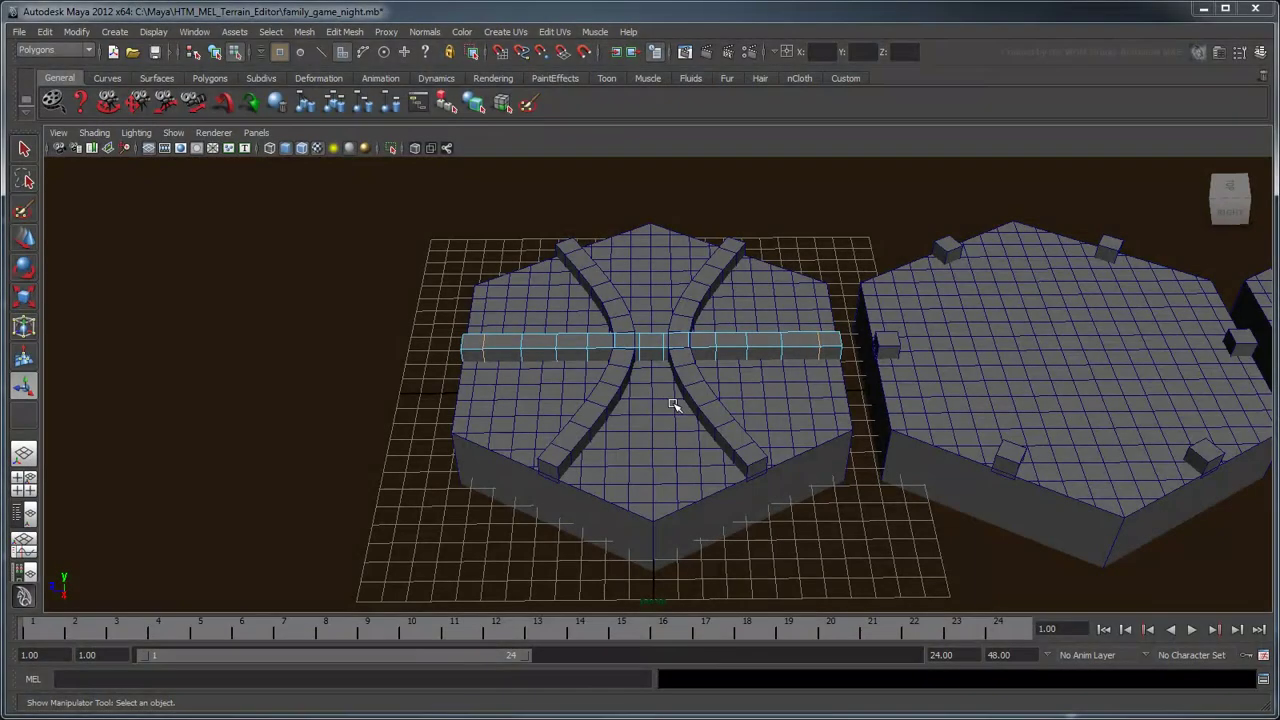
- Apply the green grass material to the hex base mesh
{"action": "left_click", "coordinate": [672, 404]}
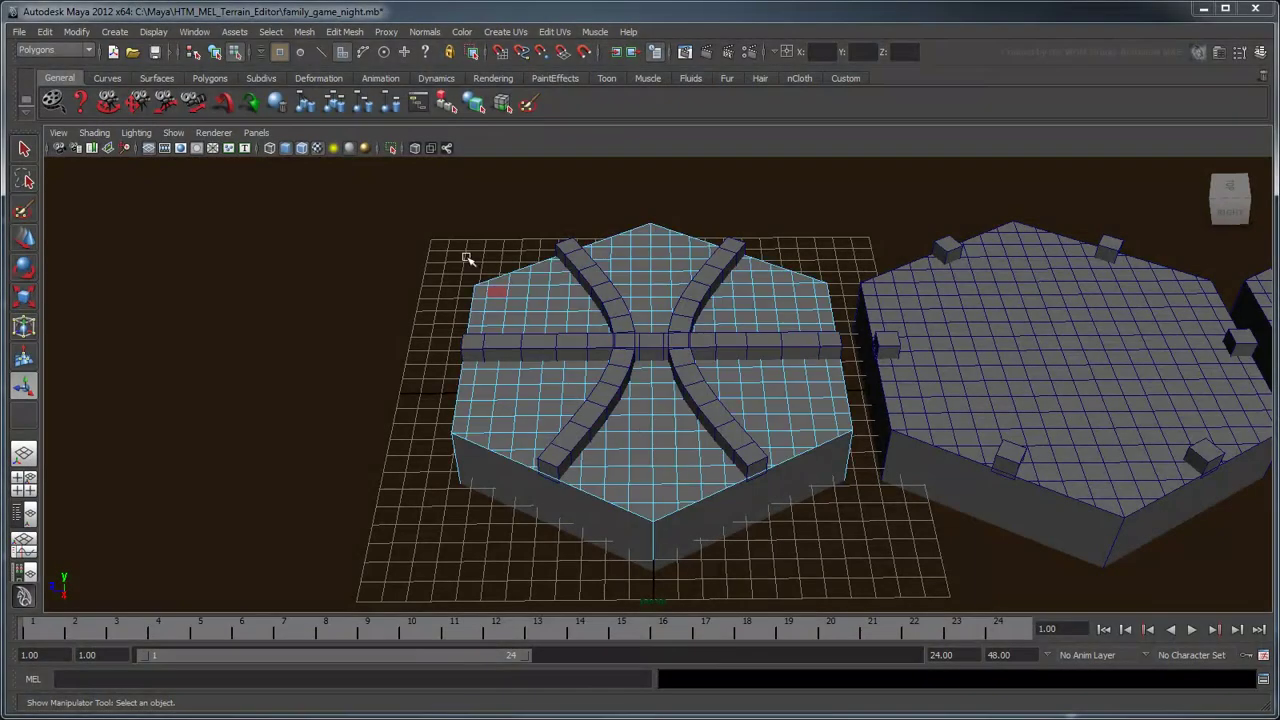
{"action": "left_click", "coordinate": [215, 53]}
{"action": "right_click_drag", "start_coordinate": [642, 256], "coordinate": [804, 577]}
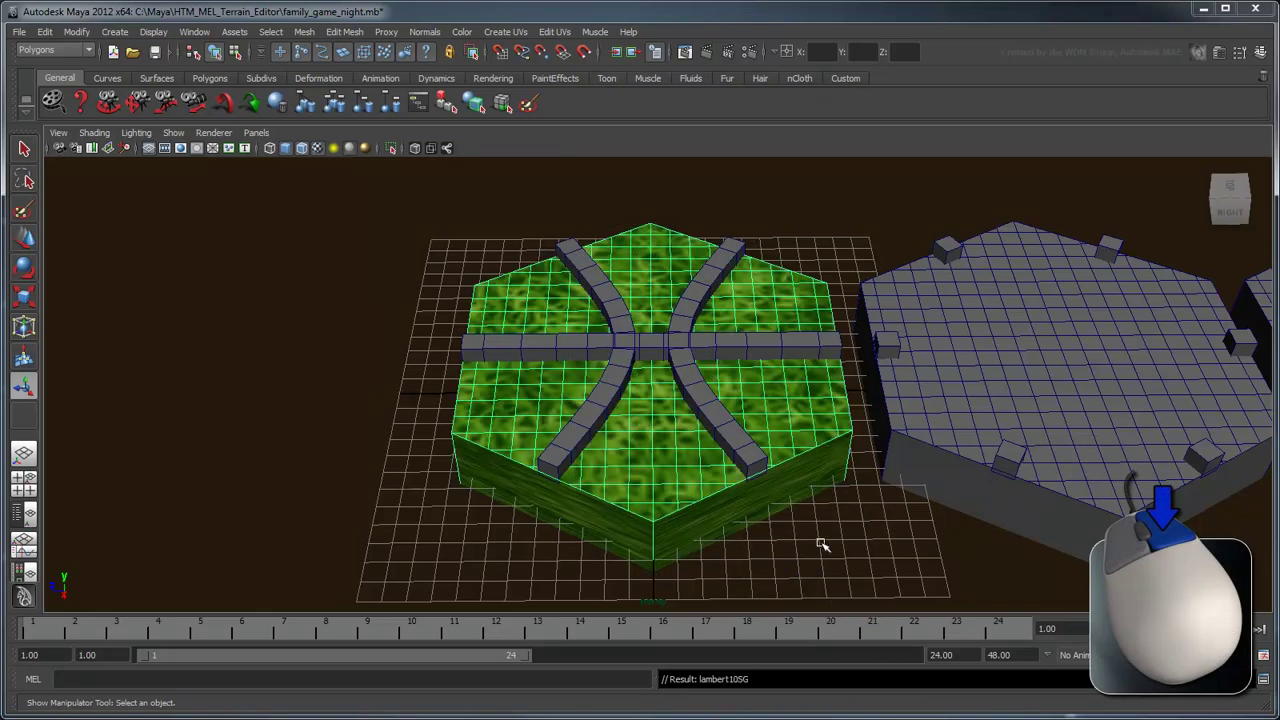
- Select the curved and straight road strips and bring up their material options
{"action": "left_click", "coordinate": [816, 543]}
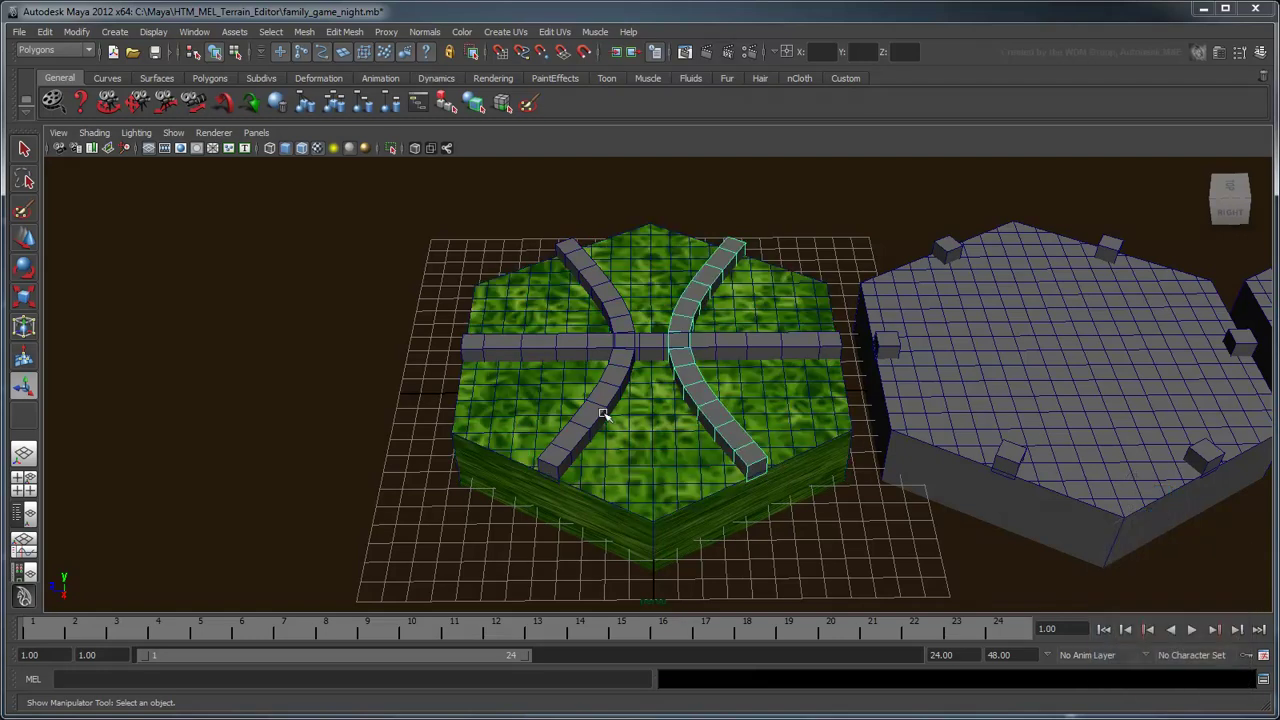
{"action": "left_click", "coordinate": [598, 416]}
{"action": "left_click", "coordinate": [572, 346], "text": "shift"}
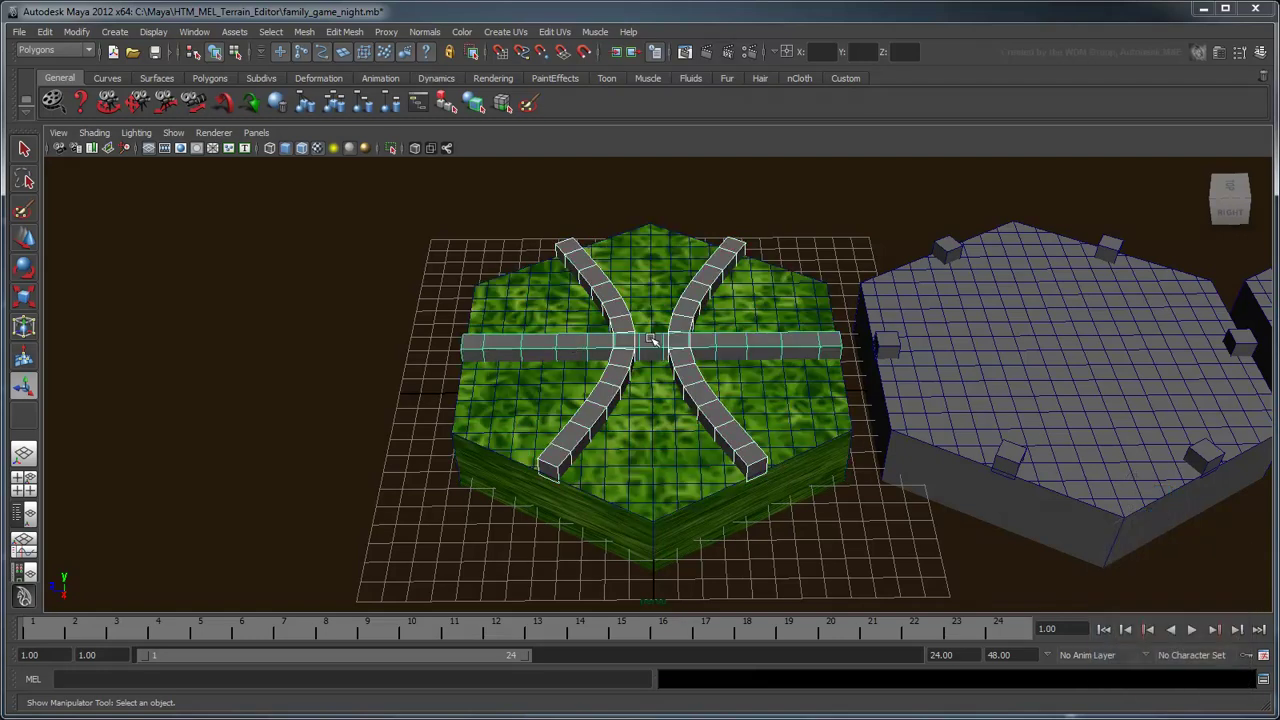
{"action": "right_click_drag", "start_coordinate": [627, 338], "coordinate": [627, 338]}
{"action": "mouse_move", "coordinate": [643, 599]}
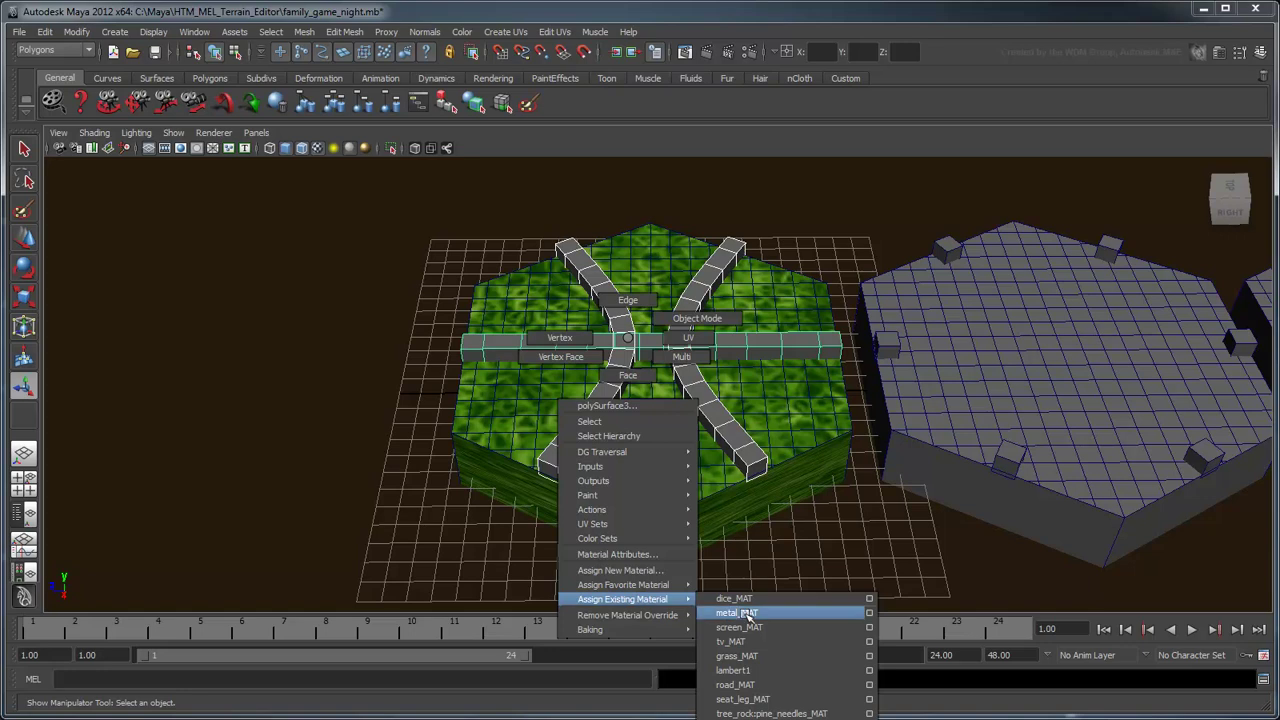
- Assign road_MAT to the roads, then Boolean-subtract the left curved road from the grass terrain
{"action": "left_click", "coordinate": [787, 684]}
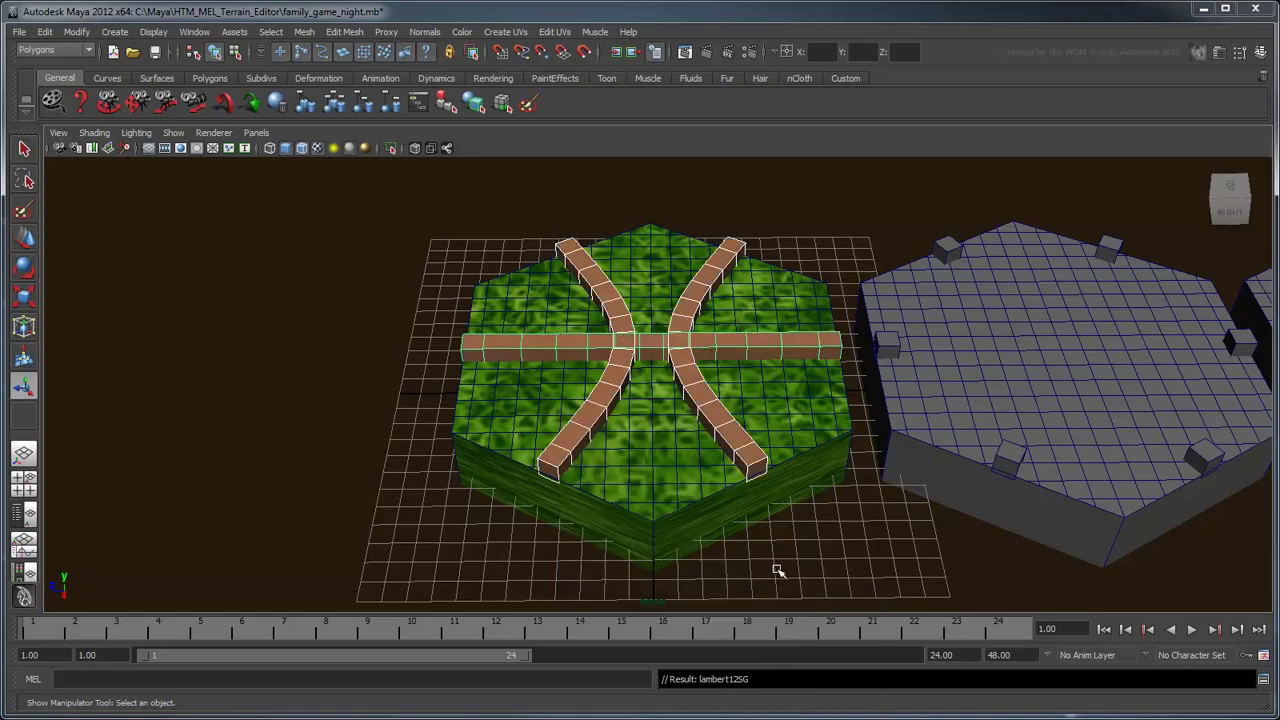
{"action": "left_click", "coordinate": [652, 518], "text": "shift"}
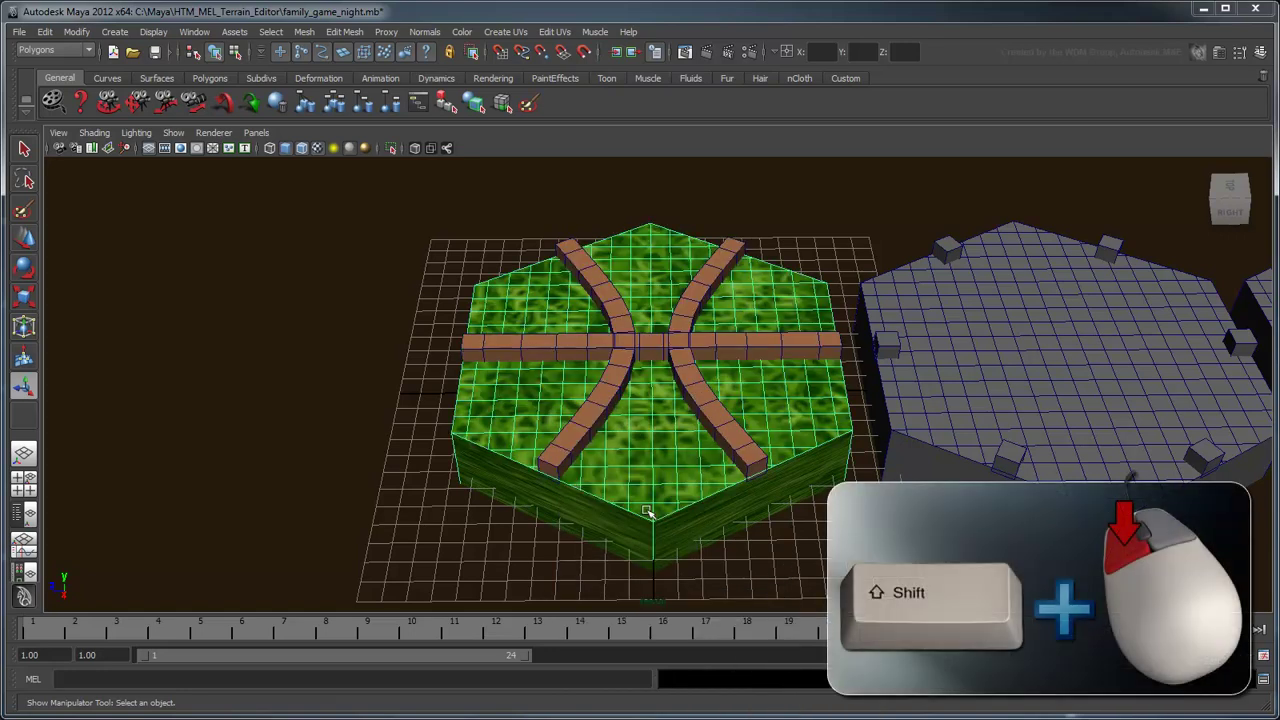
{"action": "left_click", "coordinate": [597, 416], "text": "shift"}
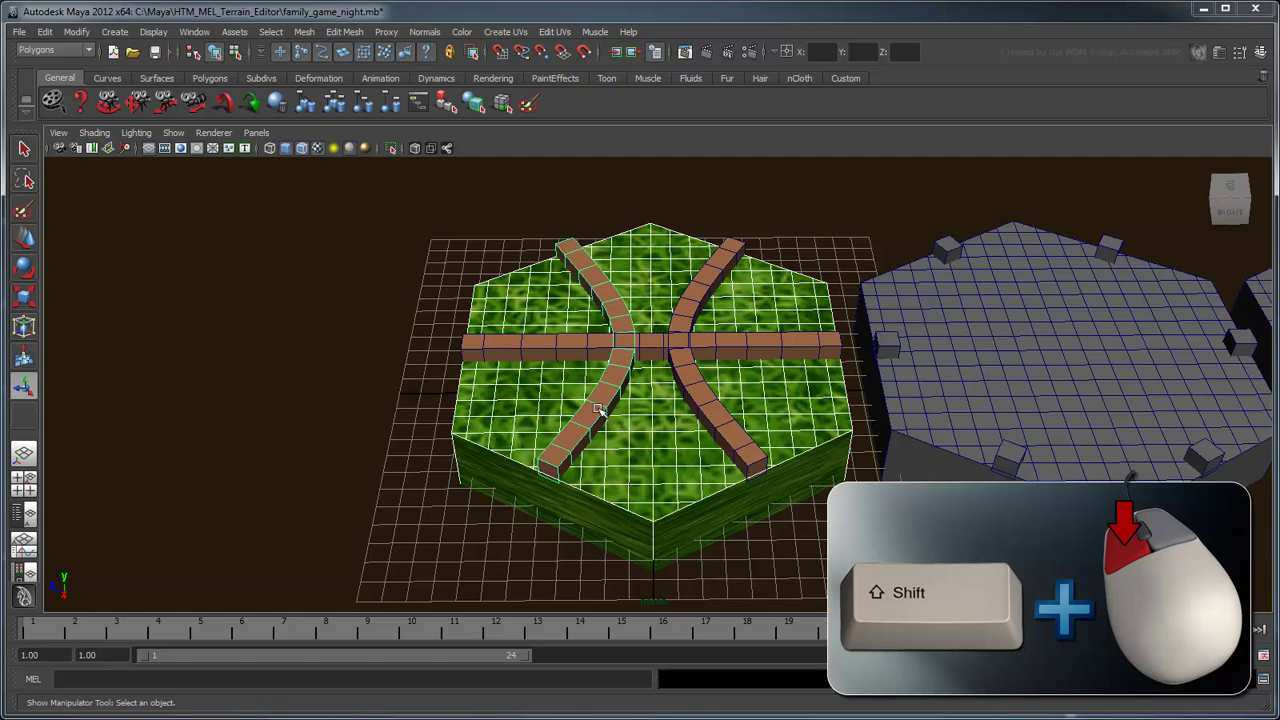
{"action": "left_click", "coordinate": [304, 31]}
{"action": "mouse_move", "coordinate": [337, 110]}
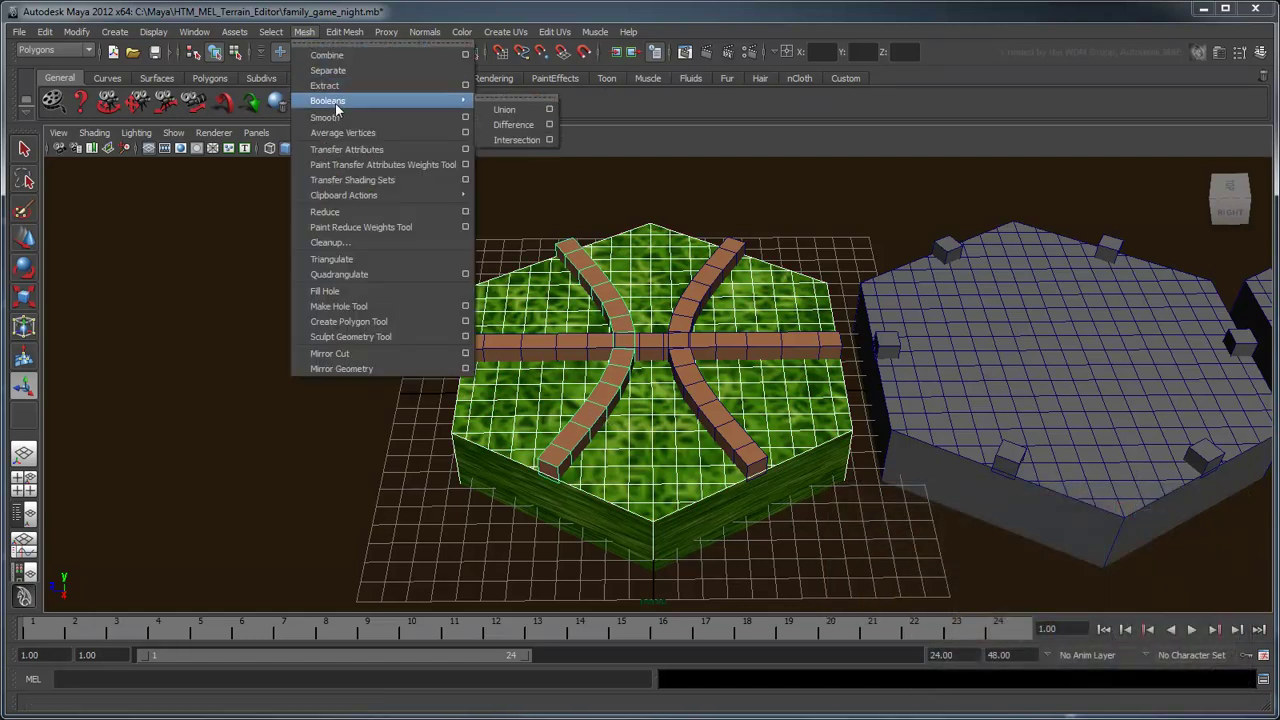
{"action": "left_click", "coordinate": [549, 125]}
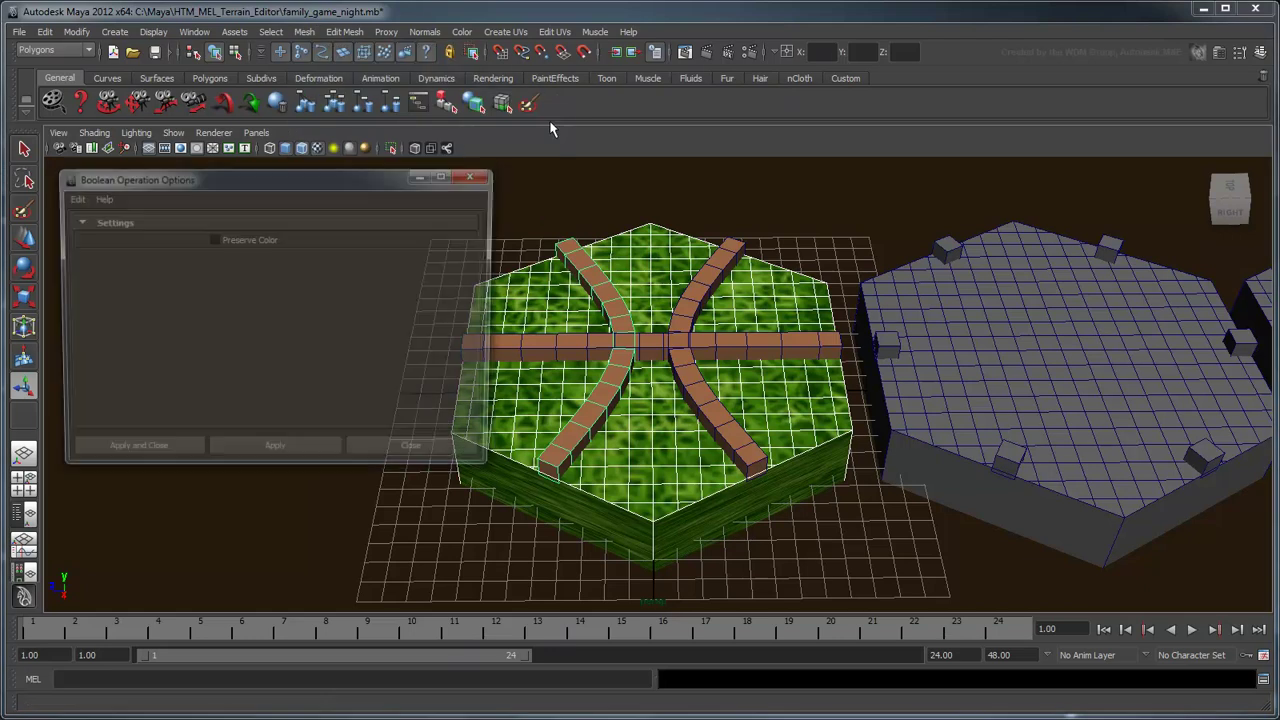
{"action": "middle_click_drag", "start_coordinate": [697, 408], "coordinate": [862, 393], "text": "alt"}
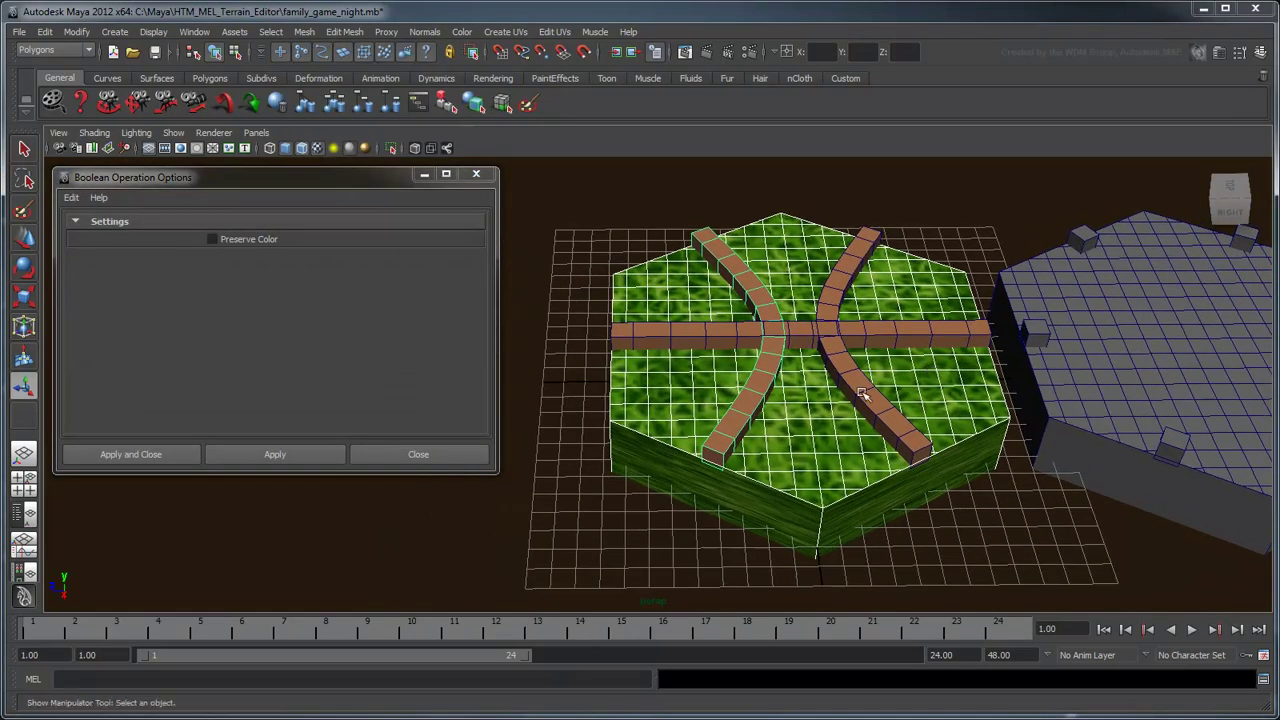
{"action": "left_click", "coordinate": [274, 455]}
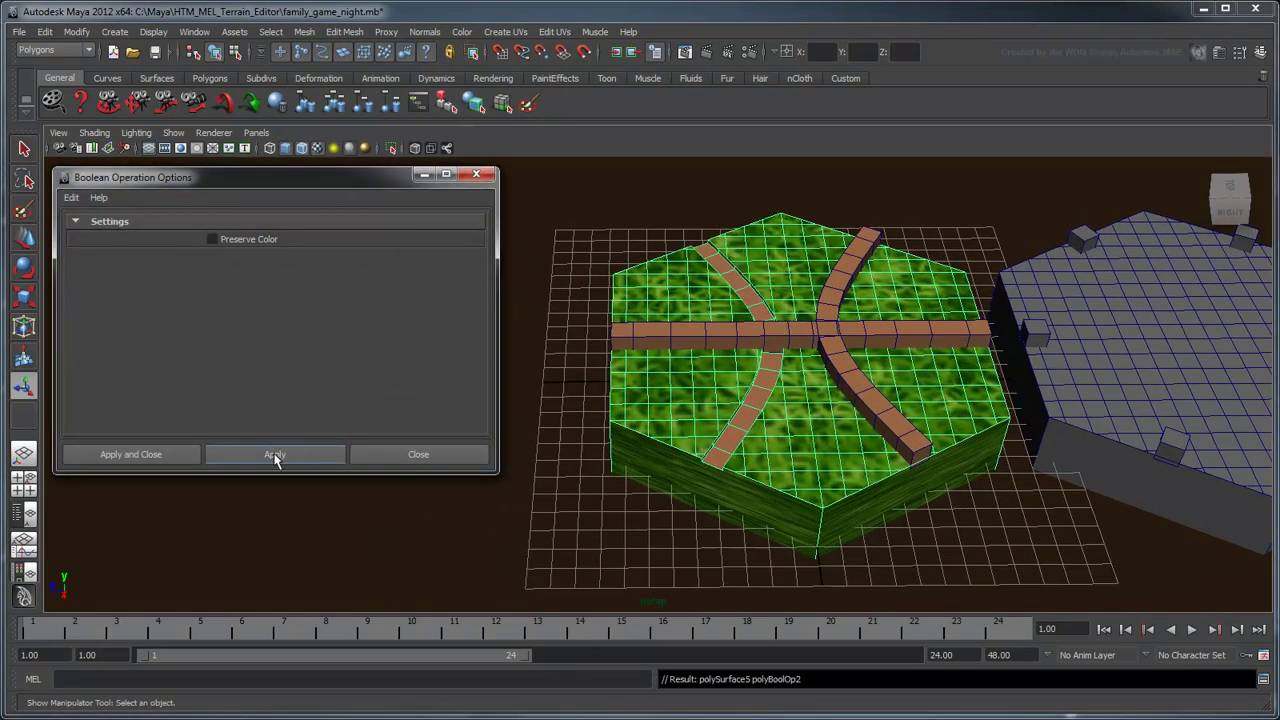
- Boolean-subtract the next road and the straight road from the terrain as well
{"action": "left_click", "coordinate": [877, 401]}
{"action": "left_click", "coordinate": [288, 456]}
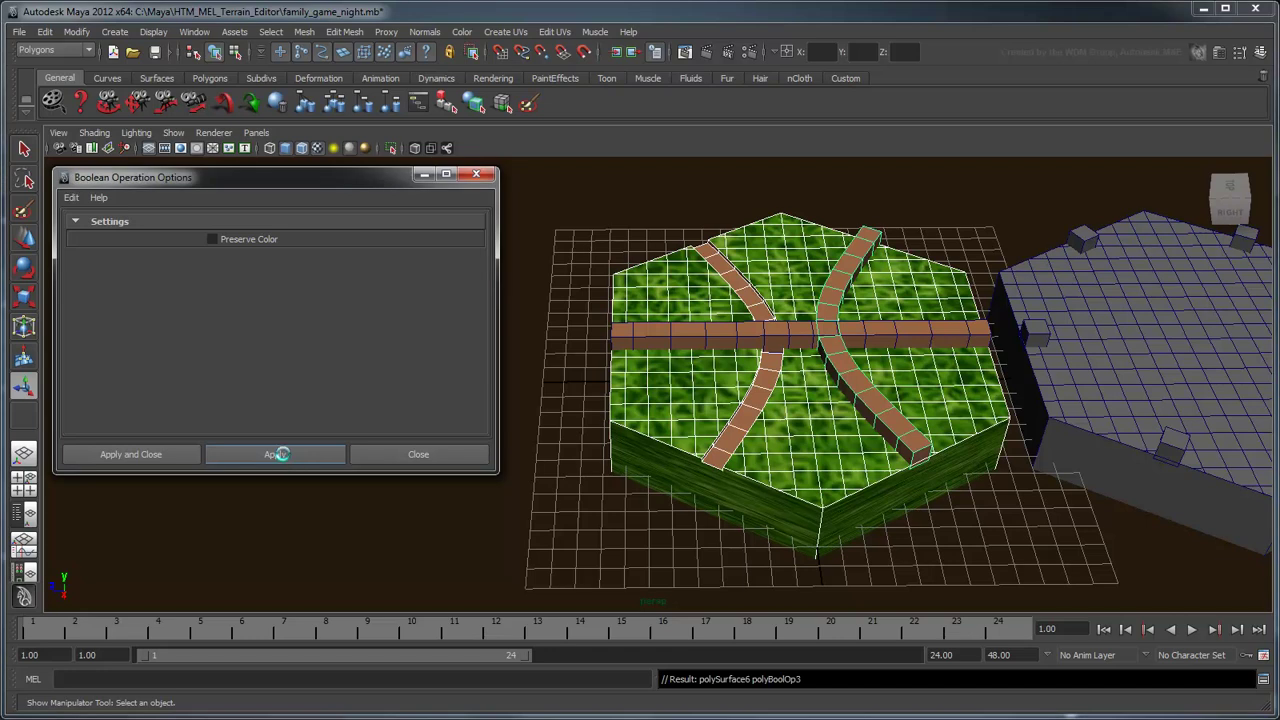
{"action": "left_click", "coordinate": [715, 343]}
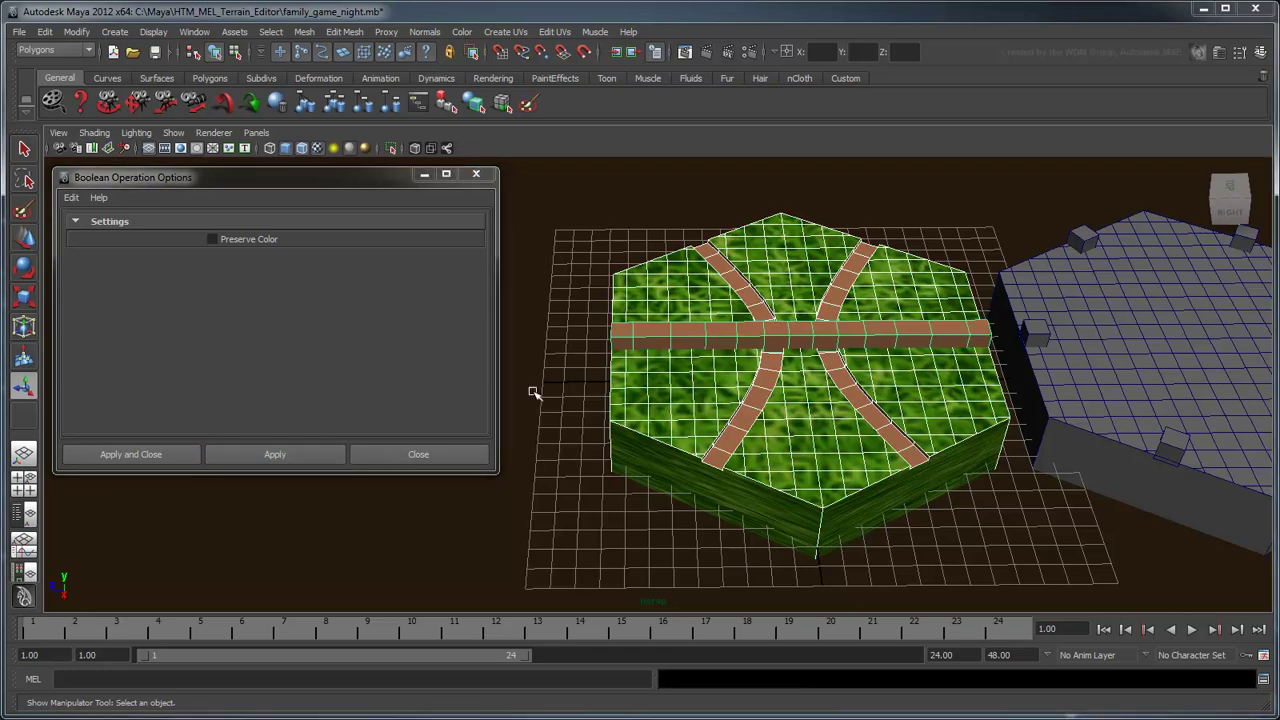
{"action": "left_click", "coordinate": [298, 455]}
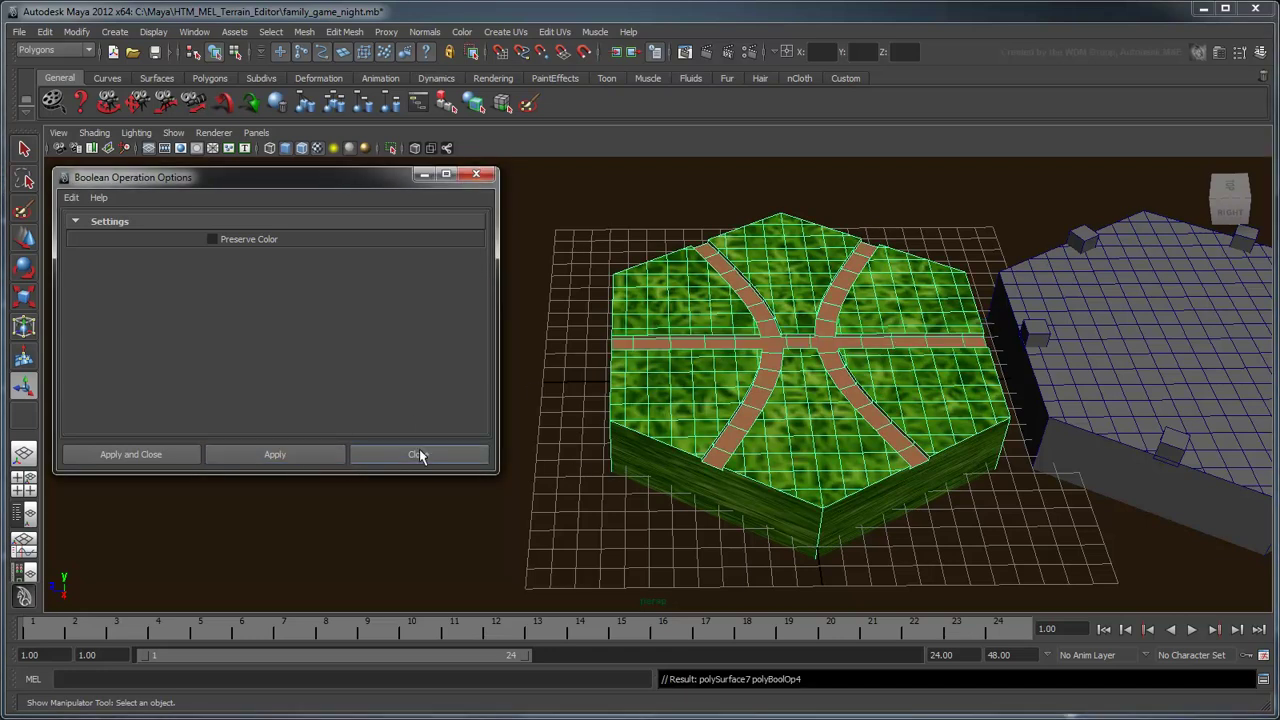
{"action": "left_click", "coordinate": [419, 452]}
{"action": "middle_click_drag", "start_coordinate": [880, 436], "coordinate": [728, 433], "text": "alt"}
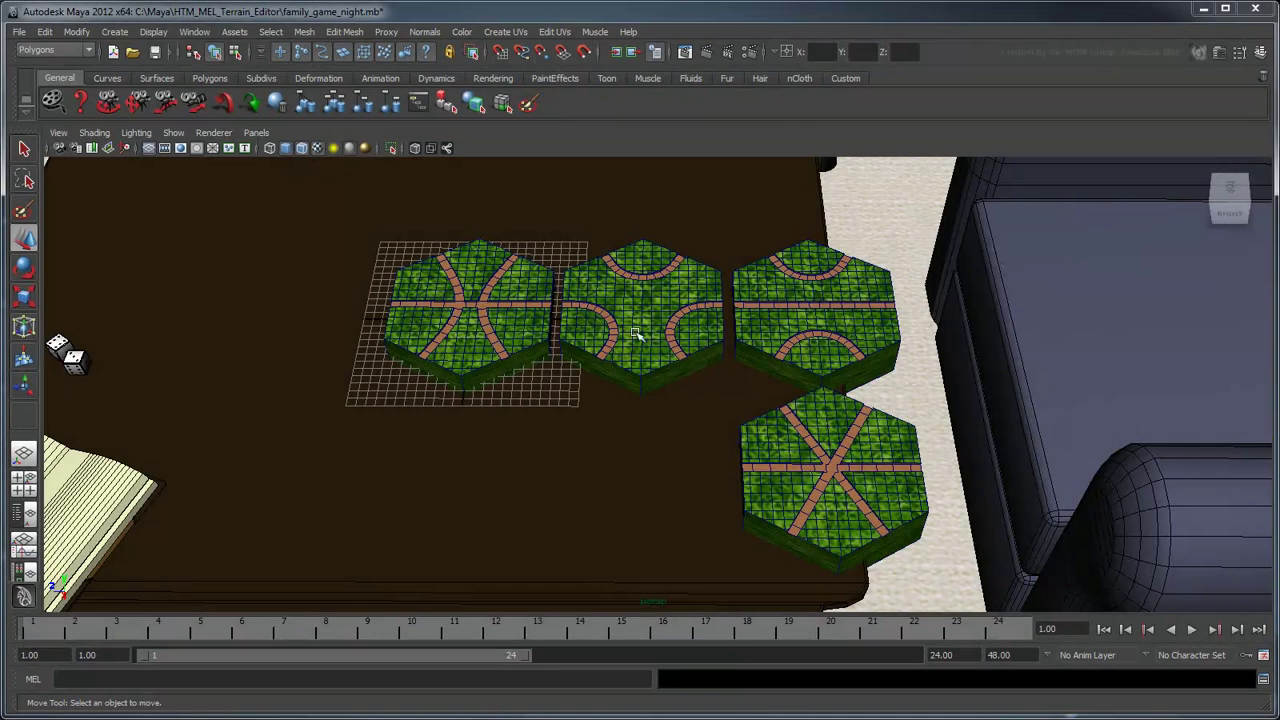
- Select the middle top hex tile to view the four finished road layouts
{"action": "left_click", "coordinate": [633, 333]}
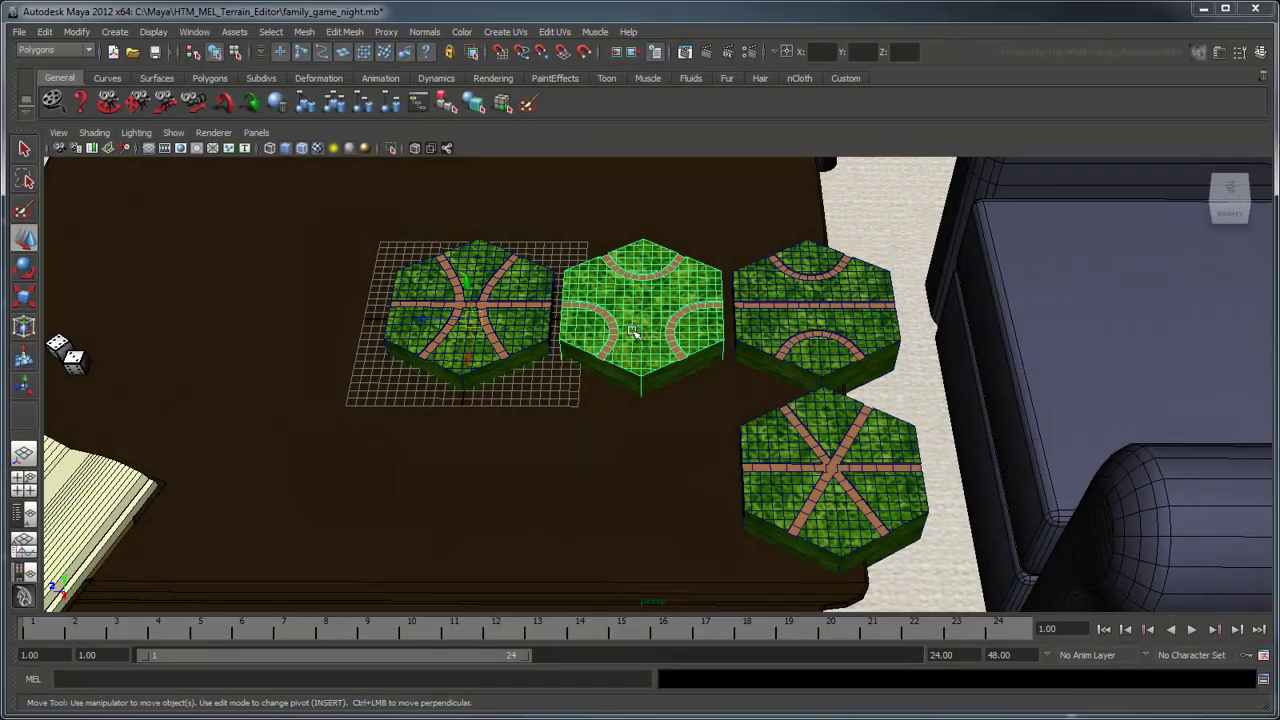
- Centre the pivots of the middle top, top-right and bottom hex tiles
{"action": "left_click", "coordinate": [843, 326]}
{"action": "left_click", "coordinate": [868, 490]}
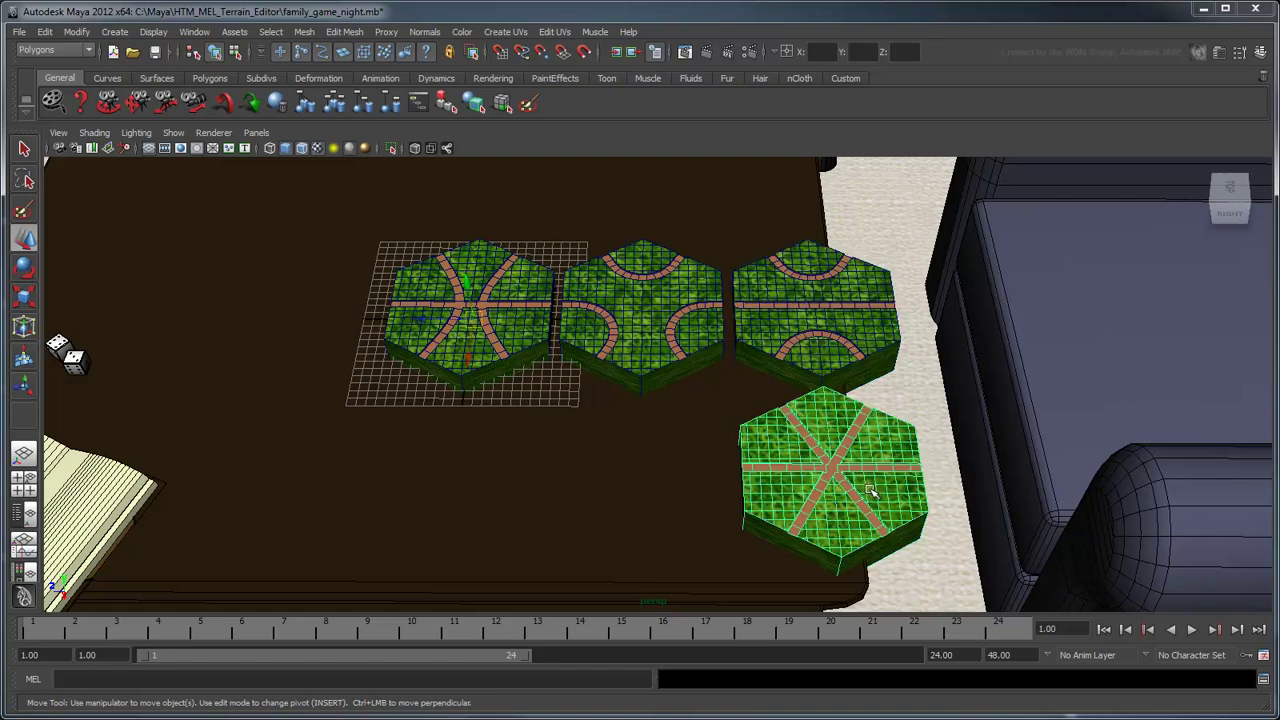
{"action": "left_click", "coordinate": [645, 306]}
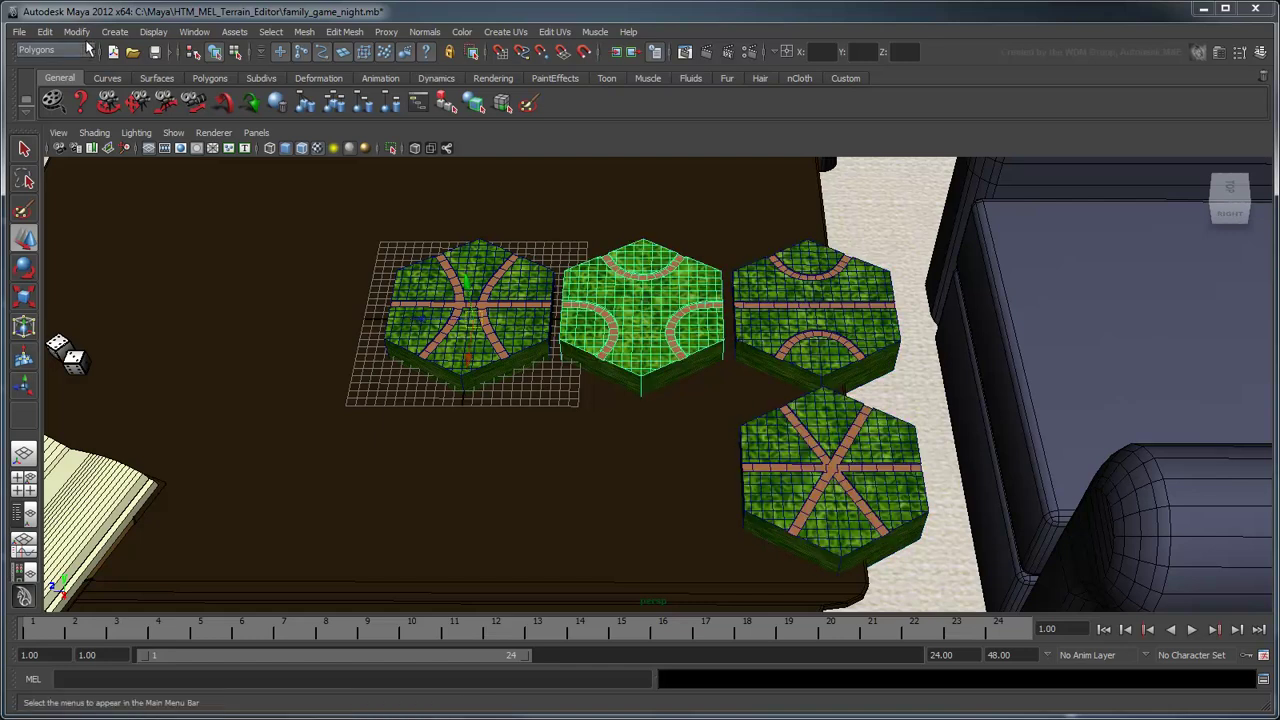
{"action": "left_click", "coordinate": [78, 33]}
{"action": "left_click", "coordinate": [104, 181]}
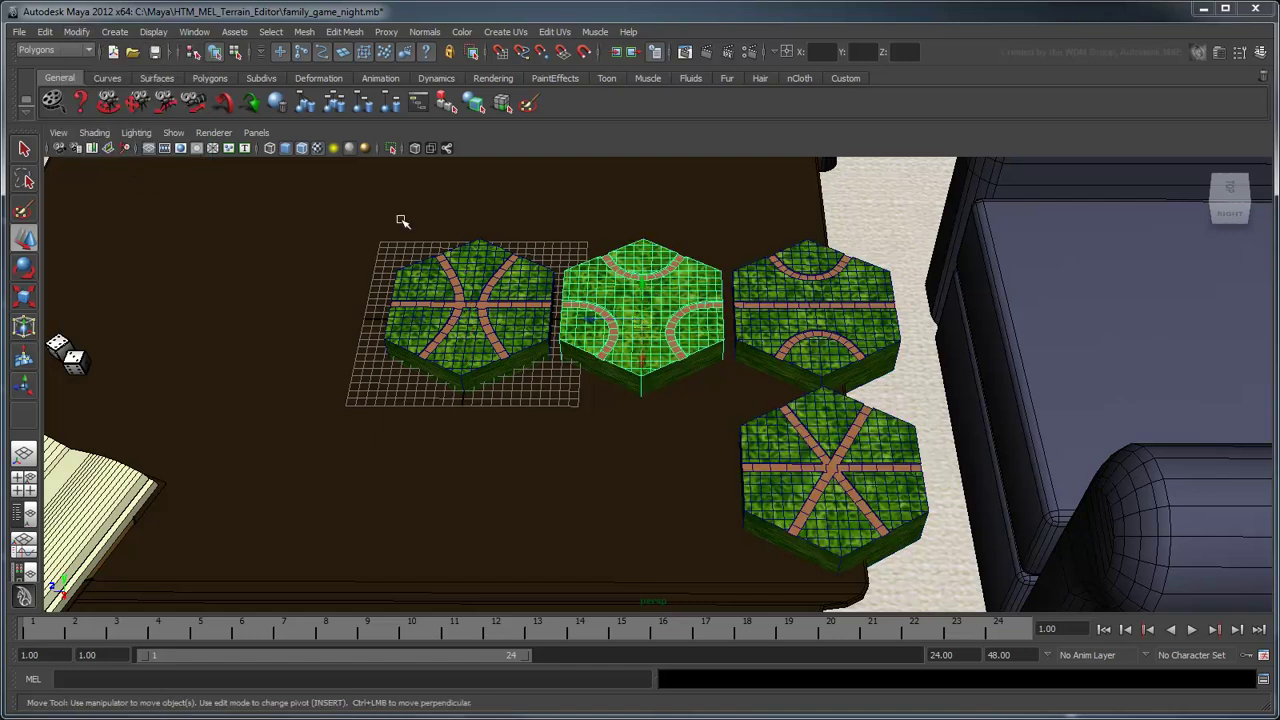
{"action": "left_click", "coordinate": [790, 313]}
{"action": "left_click", "coordinate": [77, 32]}
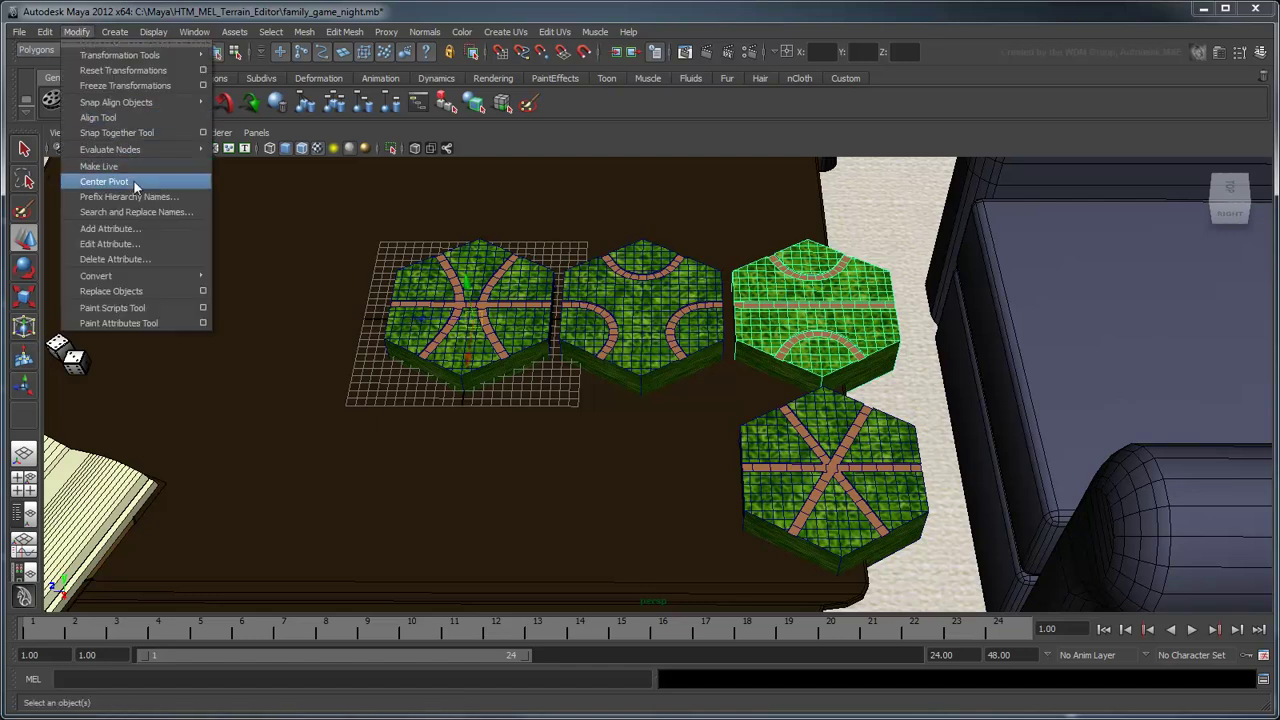
{"action": "left_click", "coordinate": [136, 187]}
{"action": "left_click", "coordinate": [840, 466]}
{"action": "left_click", "coordinate": [78, 33]}
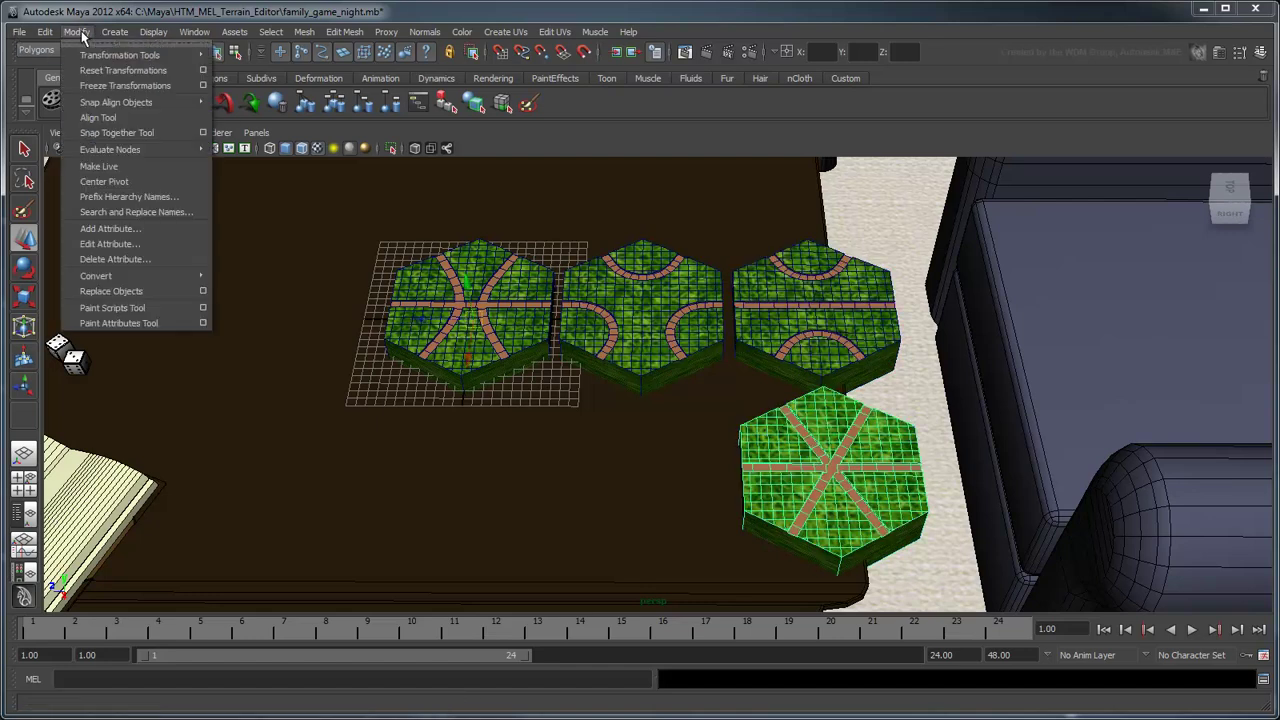
{"action": "left_click", "coordinate": [104, 181]}
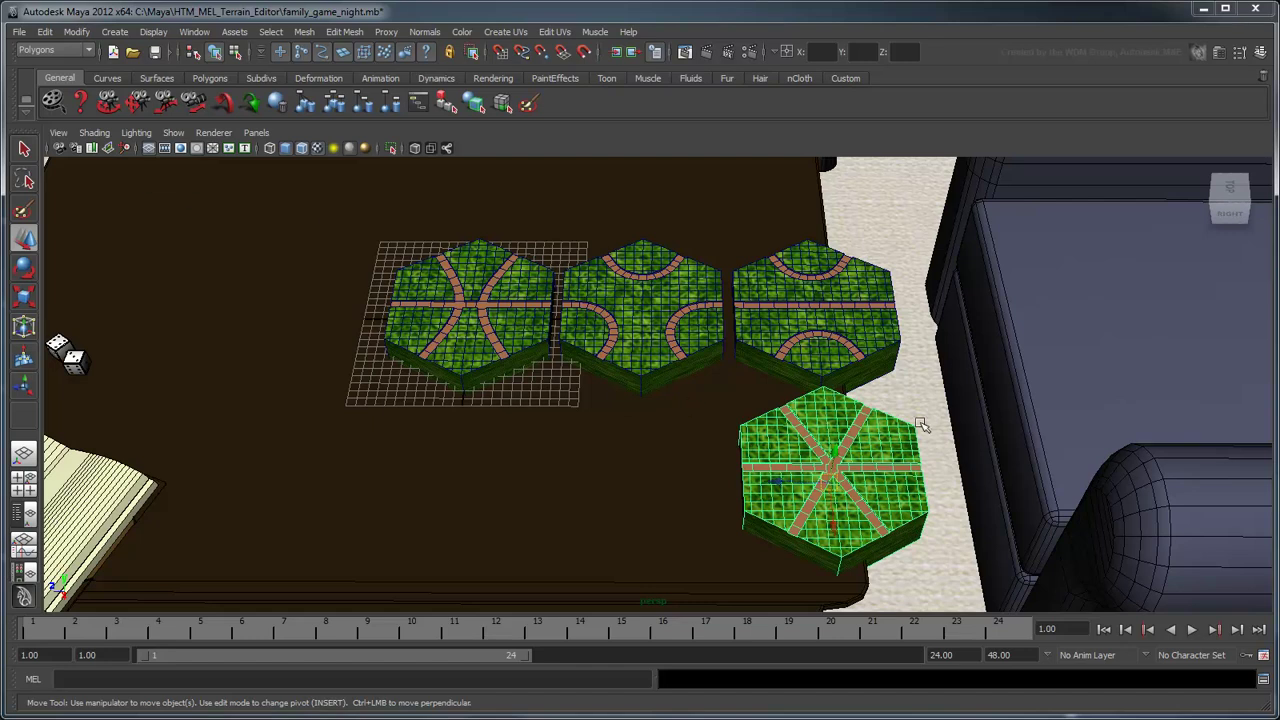
- Delete the construction history of the top-right, middle top and top-left tiles
{"action": "left_click", "coordinate": [800, 346]}
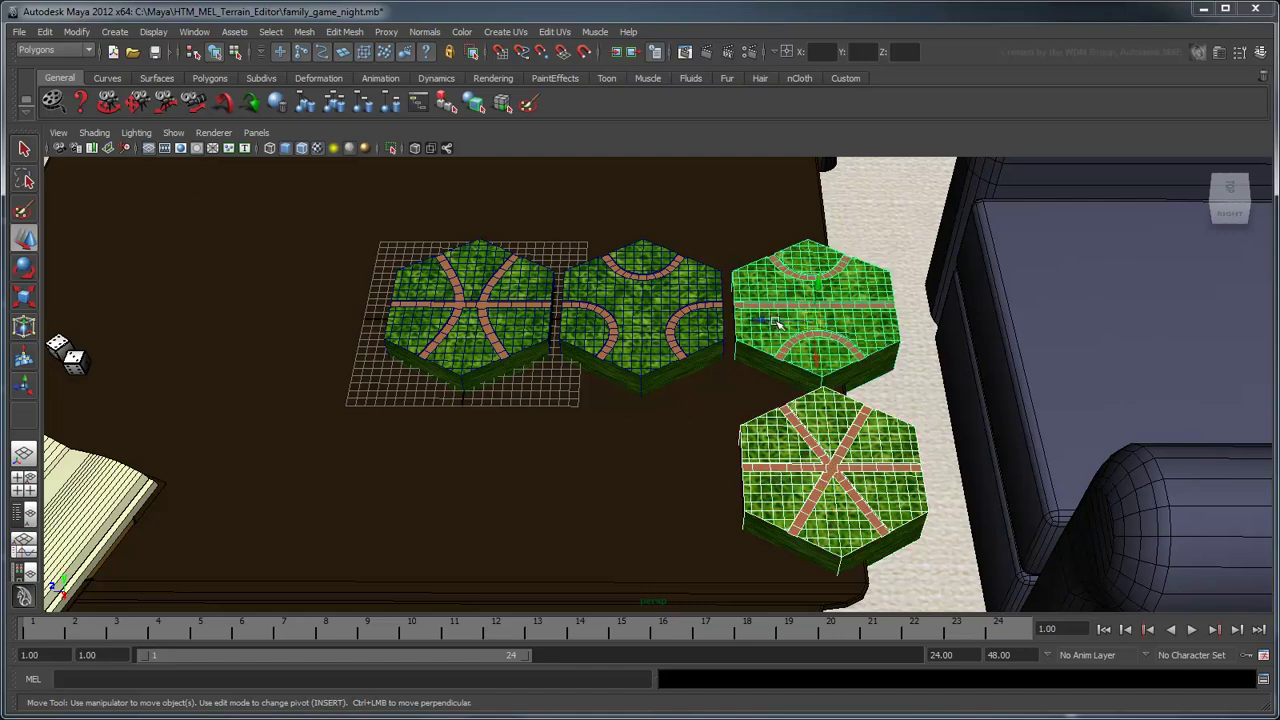
{"action": "left_click", "coordinate": [653, 307]}
{"action": "left_click", "coordinate": [464, 315]}
{"action": "left_click", "coordinate": [45, 31]}
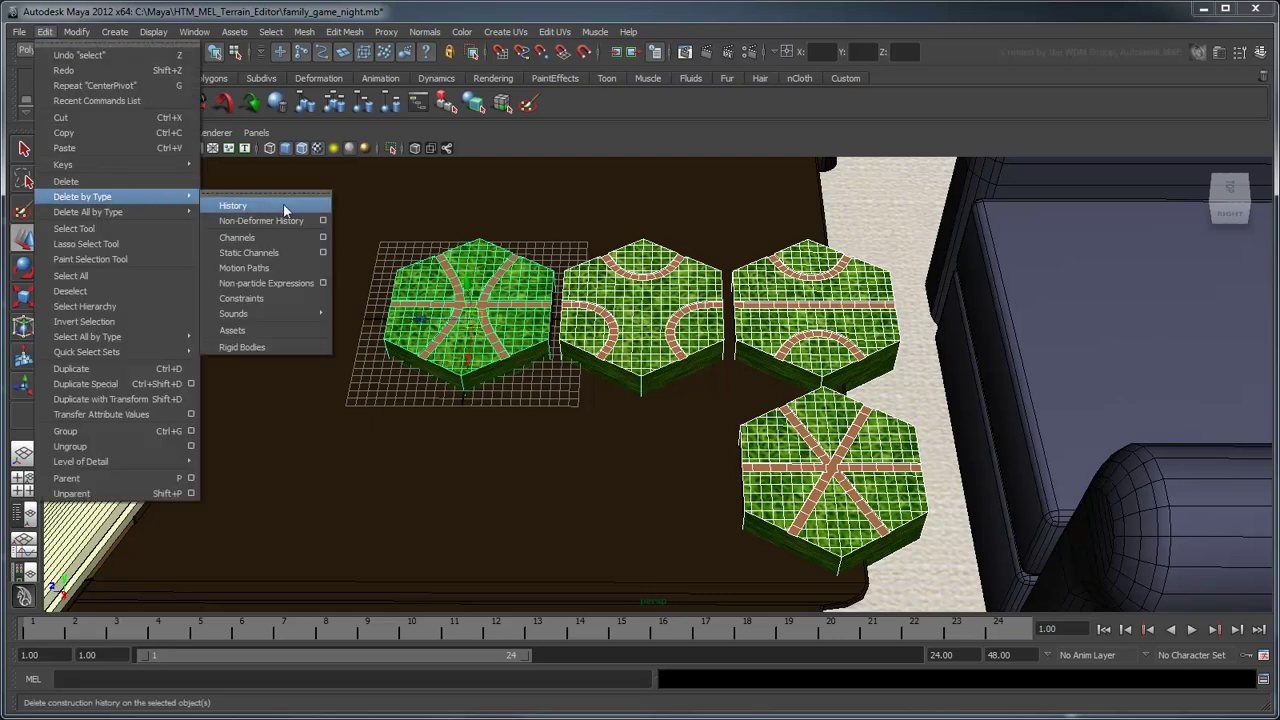
{"action": "left_click", "coordinate": [283, 205]}
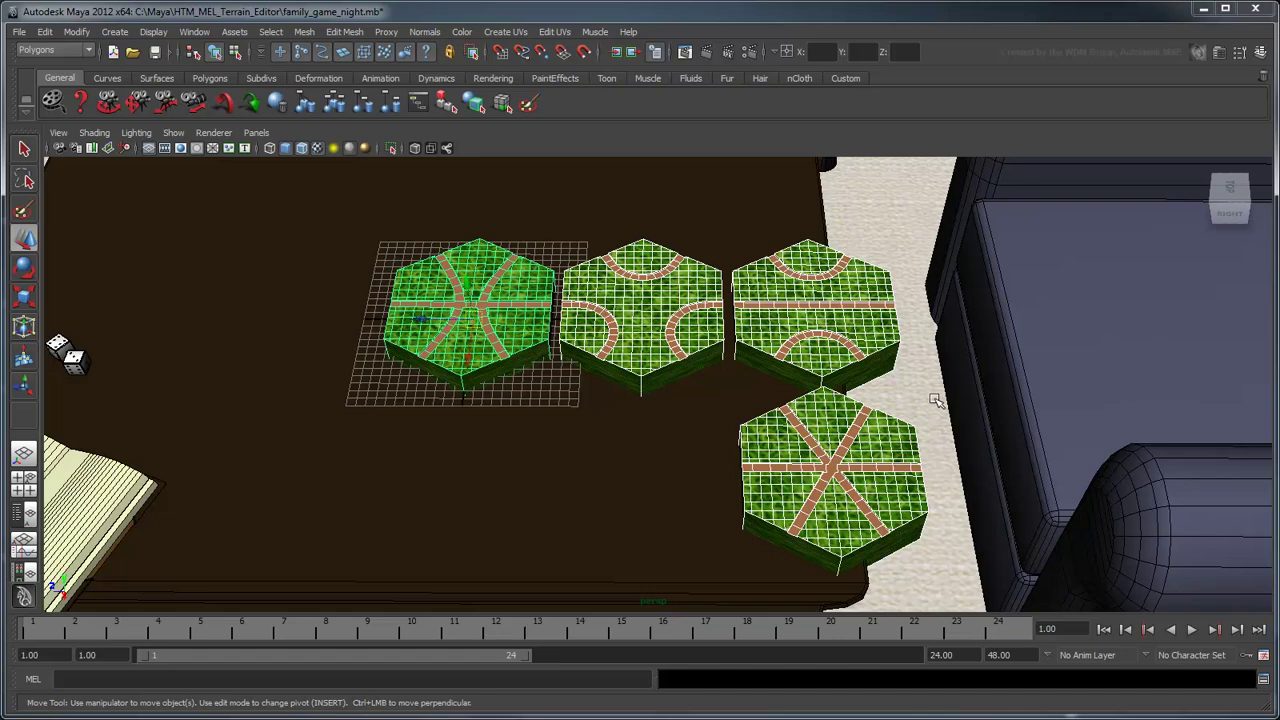
- Duplicate polySurface7, polySurface19 and the third top tile, shifting the copies into a second row
{"action": "left_click", "coordinate": [935, 400]}
{"action": "left_click", "coordinate": [24, 513]}
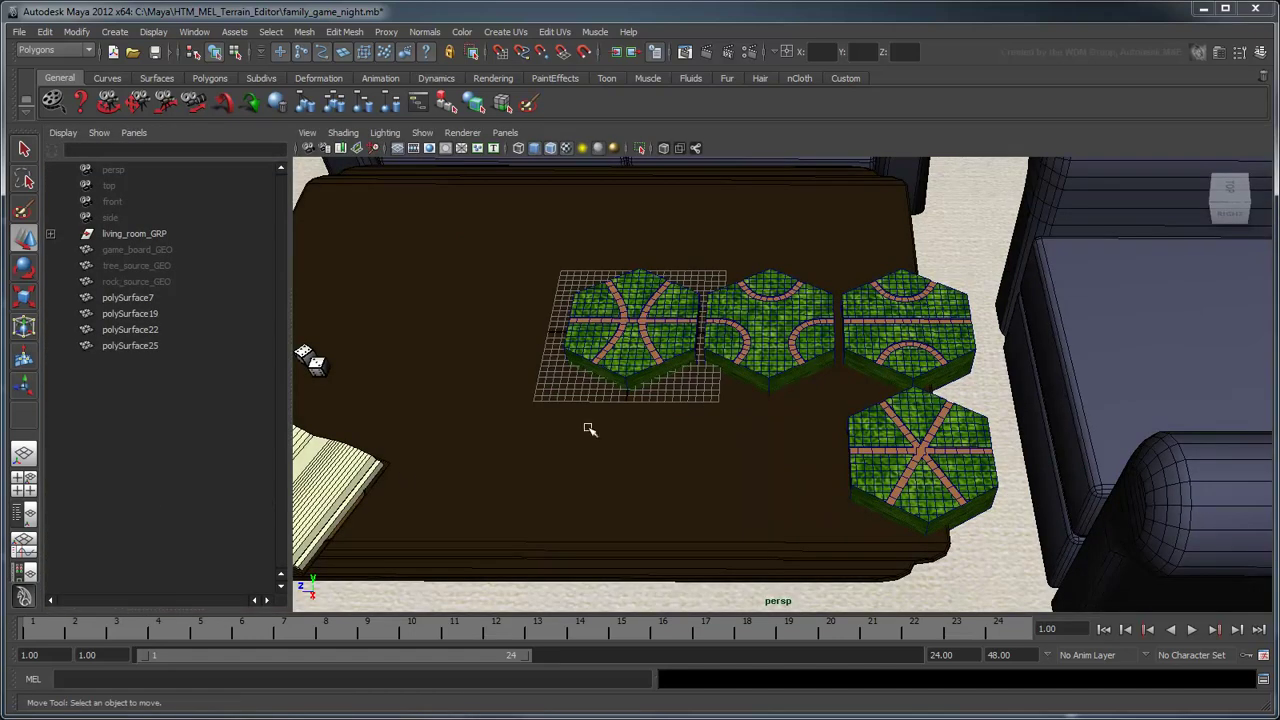
{"action": "left_click", "coordinate": [654, 308]}
{"action": "left_click", "coordinate": [760, 328], "text": "shift"}
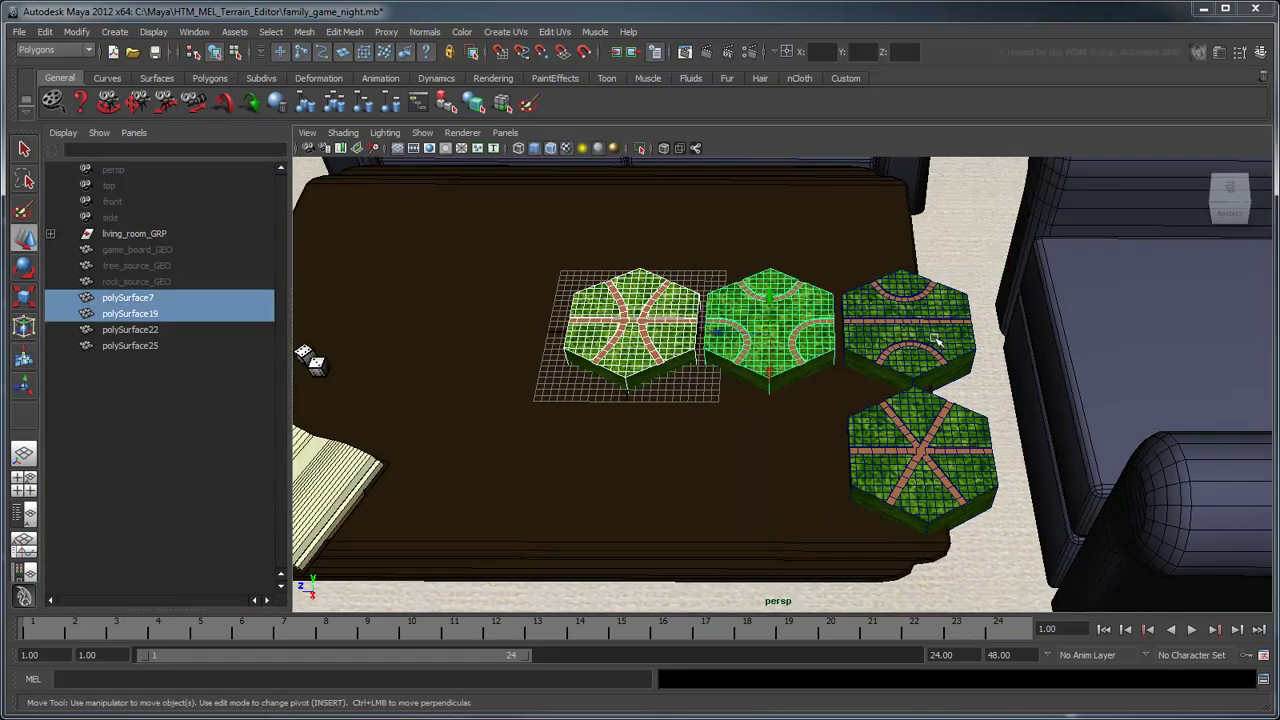
{"action": "left_click", "coordinate": [935, 340], "text": "shift"}
{"action": "key", "text": "ctrl+d"}
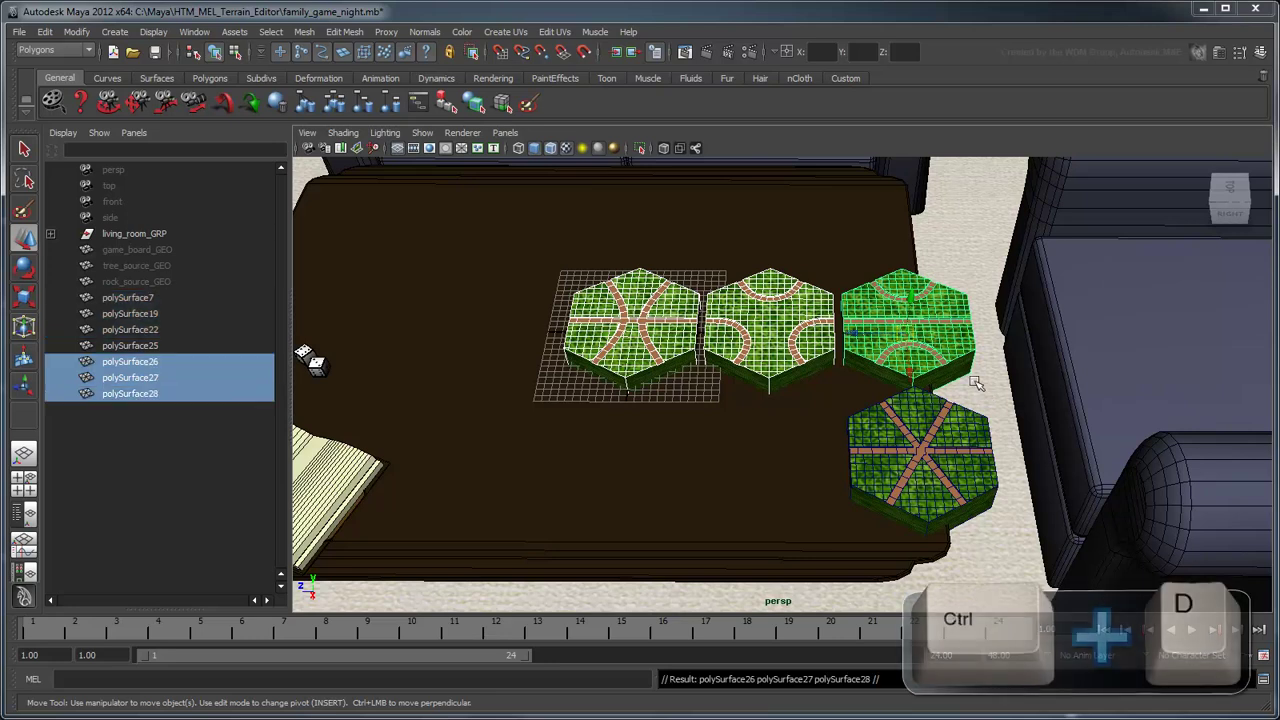
{"action": "left_click_drag", "start_coordinate": [856, 337], "coordinate": [894, 509]}
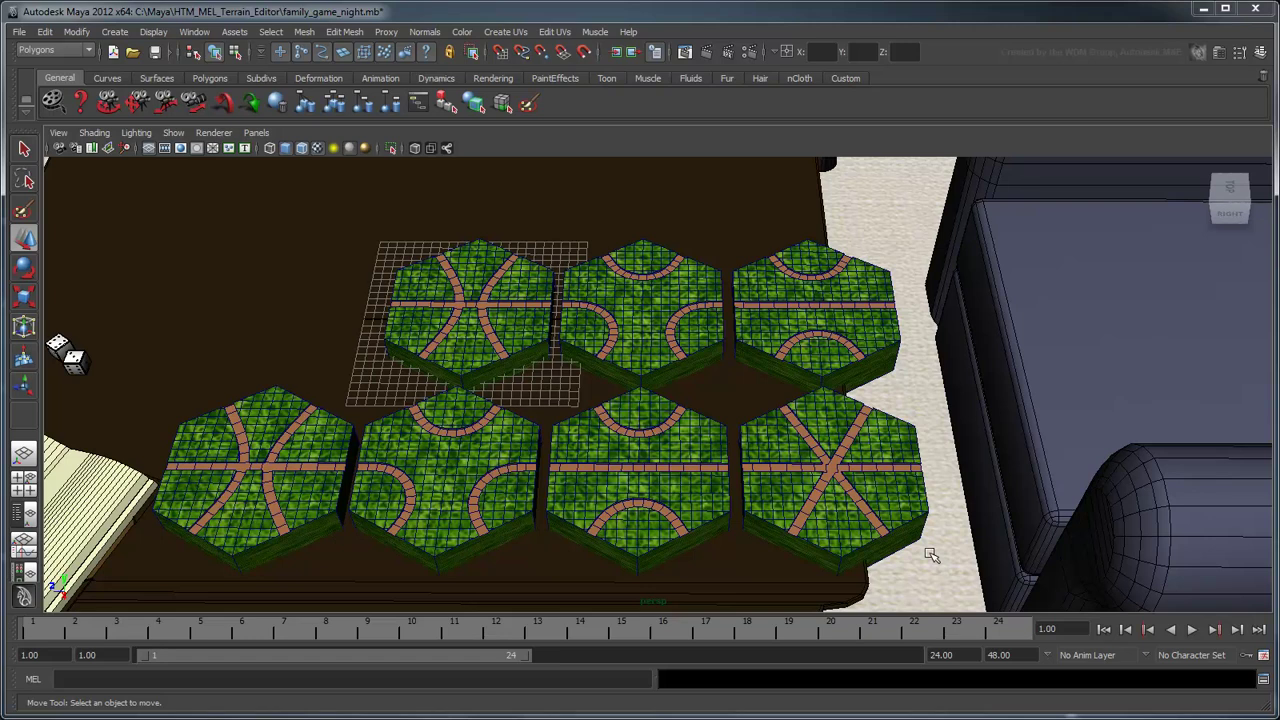
- Snap one tile's side face flush against the neighbouring tile with the Snap Together Tool
{"action": "left_click", "coordinate": [77, 33]}
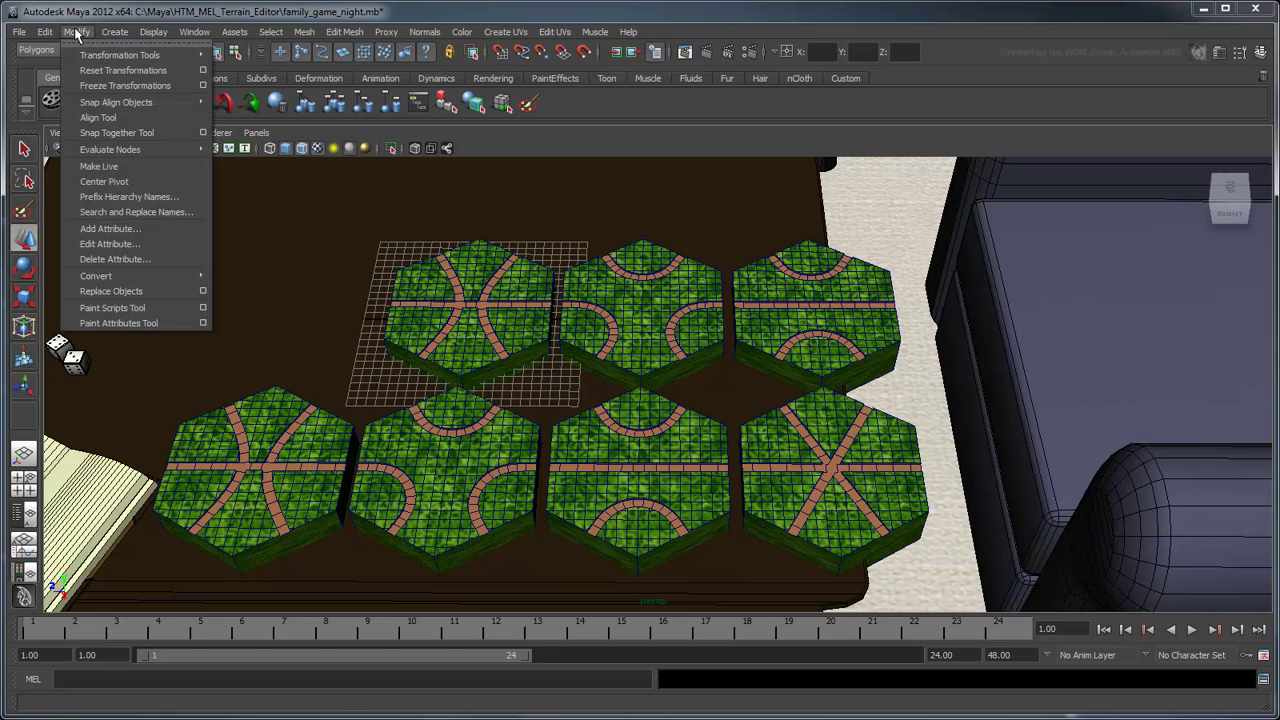
{"action": "left_click", "coordinate": [204, 133]}
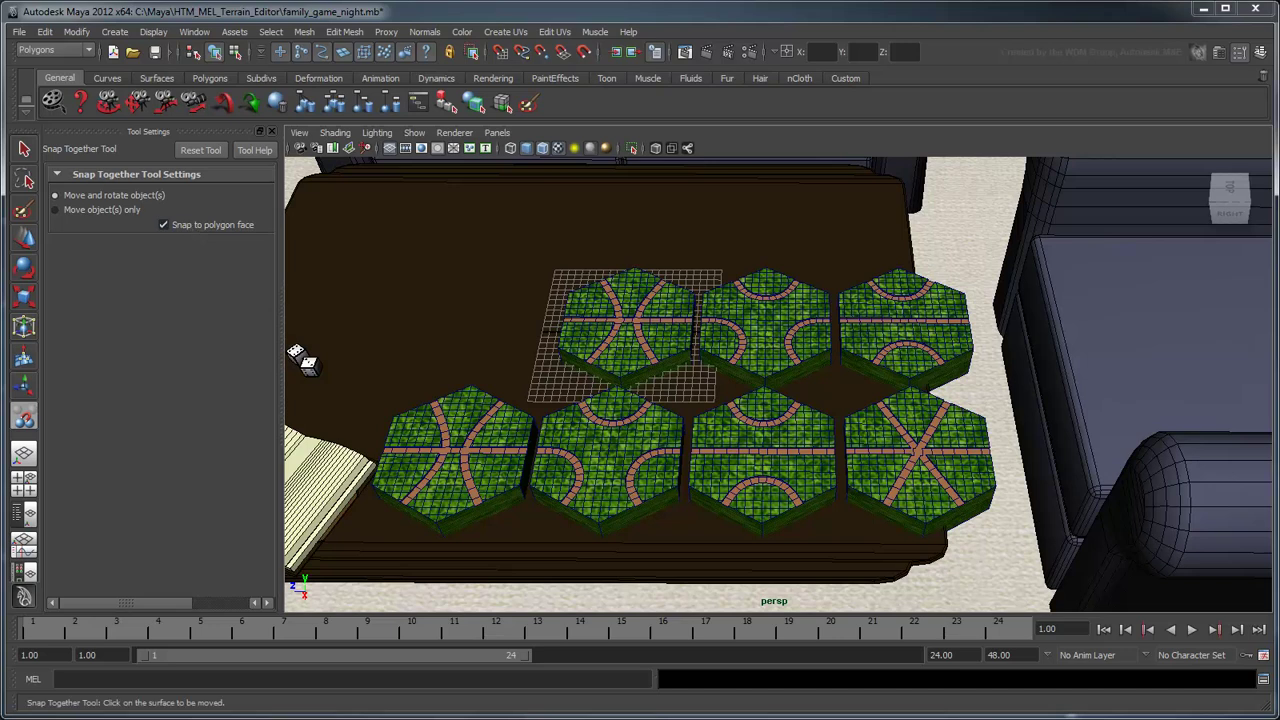
{"action": "scroll", "coordinate": [606, 346], "scroll_direction": "up", "scroll_amount": 5}
{"action": "left_click_drag", "start_coordinate": [606, 346], "coordinate": [858, 311], "text": "alt"}
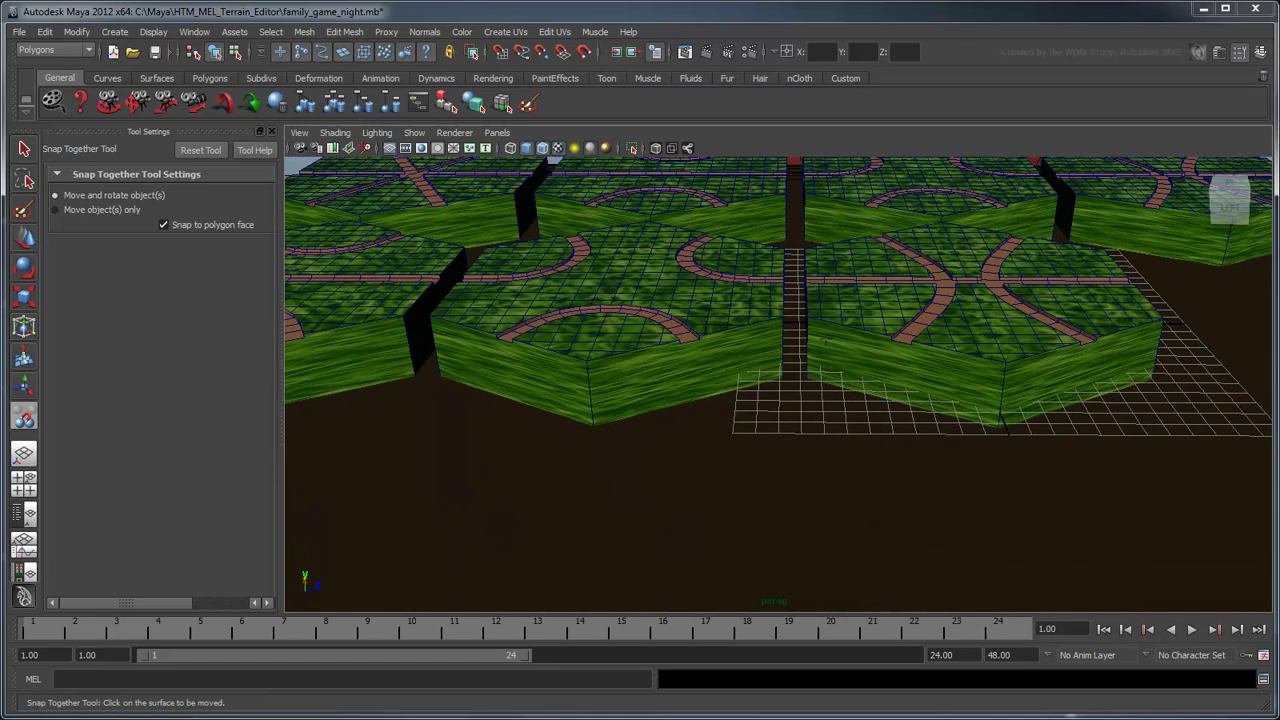
{"action": "left_click", "coordinate": [702, 395]}
{"action": "left_click", "coordinate": [893, 390]}
{"action": "key", "text": "Return"}
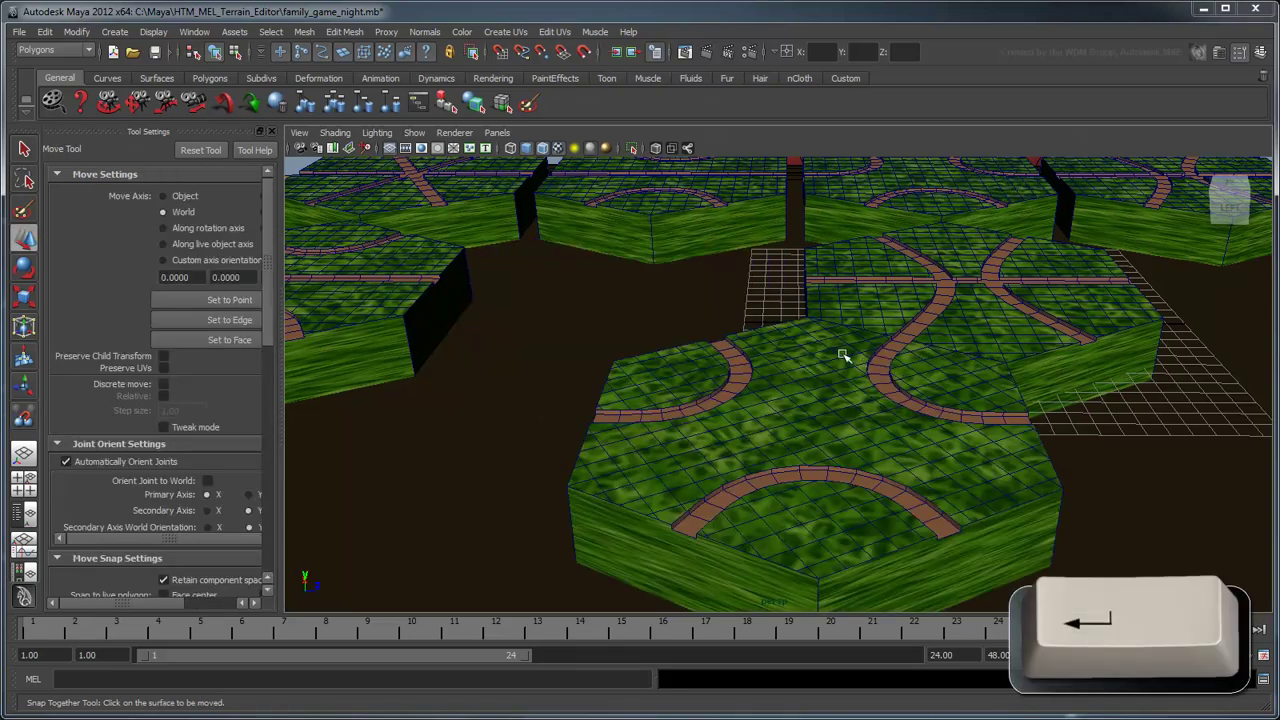
- Snap the right tile's side flush against the near tile
{"action": "scroll", "coordinate": [805, 345], "scroll_direction": "down", "scroll_amount": 3}
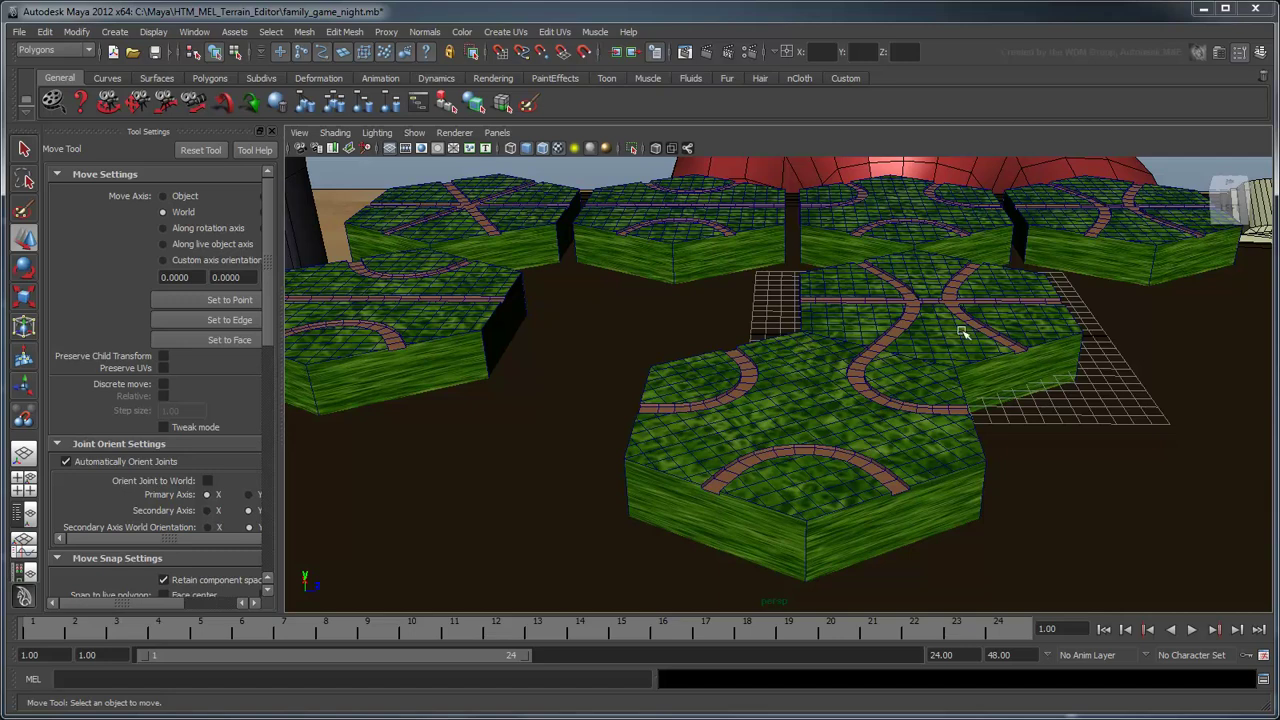
{"action": "left_click_drag", "start_coordinate": [801, 344], "coordinate": [811, 263], "text": "alt"}
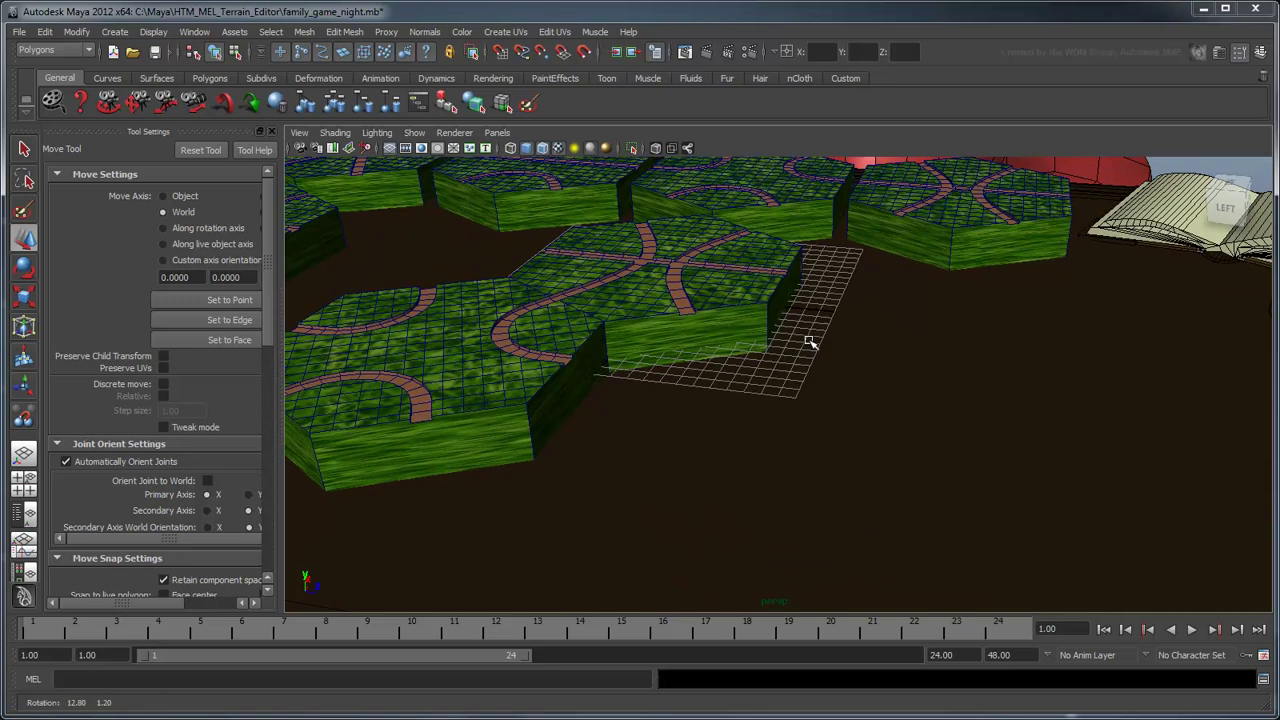
{"action": "left_click", "coordinate": [266, 132]}
{"action": "left_click_drag", "start_coordinate": [423, 417], "coordinate": [495, 438], "text": "alt"}
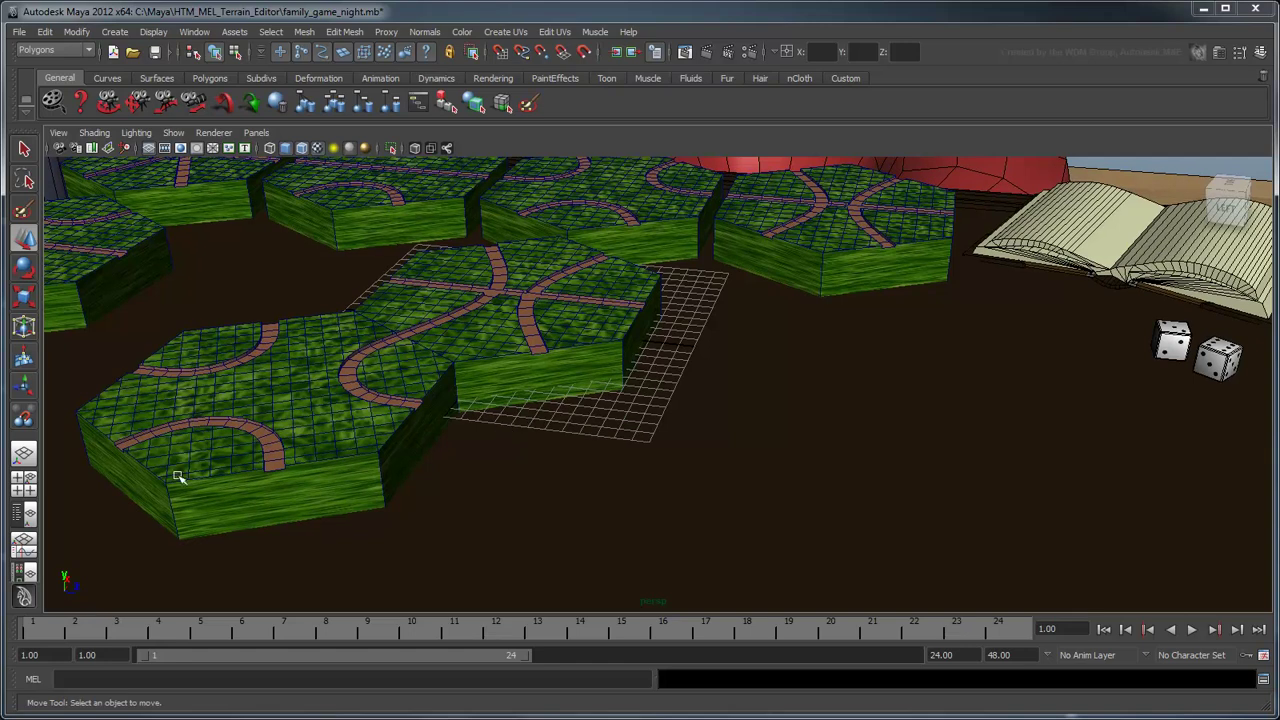
{"action": "left_click", "coordinate": [24, 417]}
{"action": "left_click", "coordinate": [896, 286]}
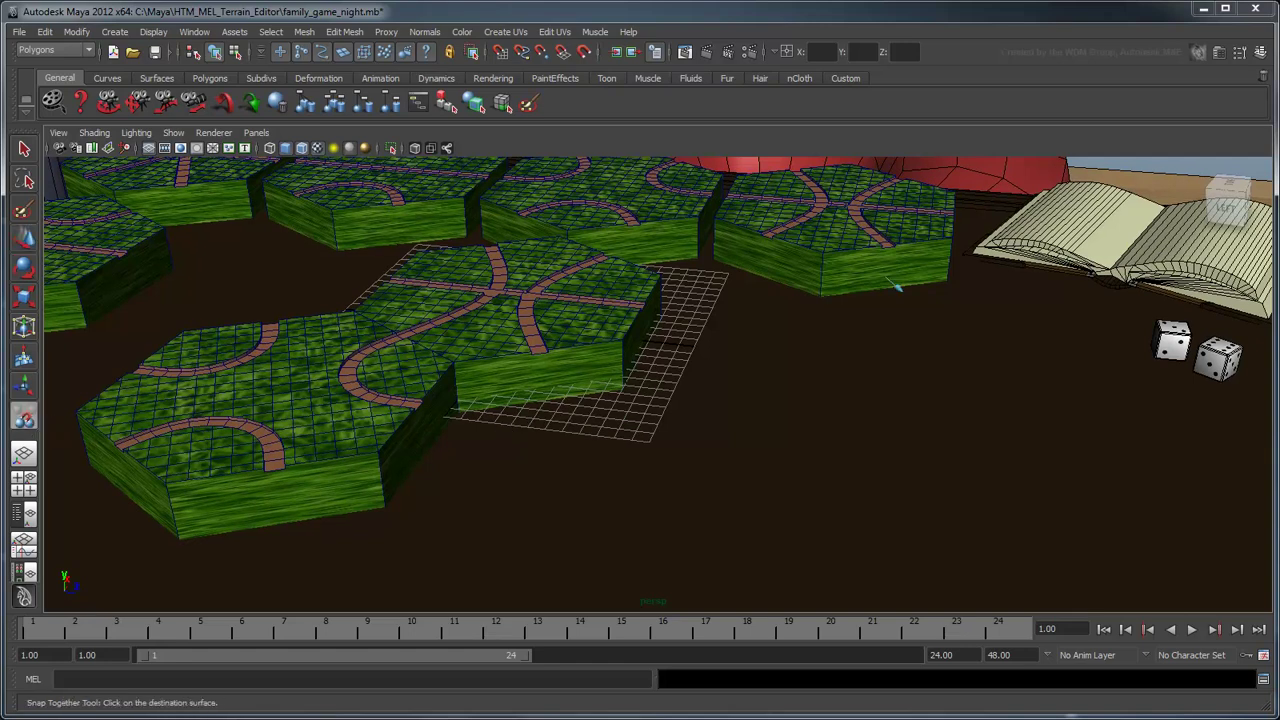
{"action": "left_click", "coordinate": [544, 395]}
{"action": "key", "text": "Return"}
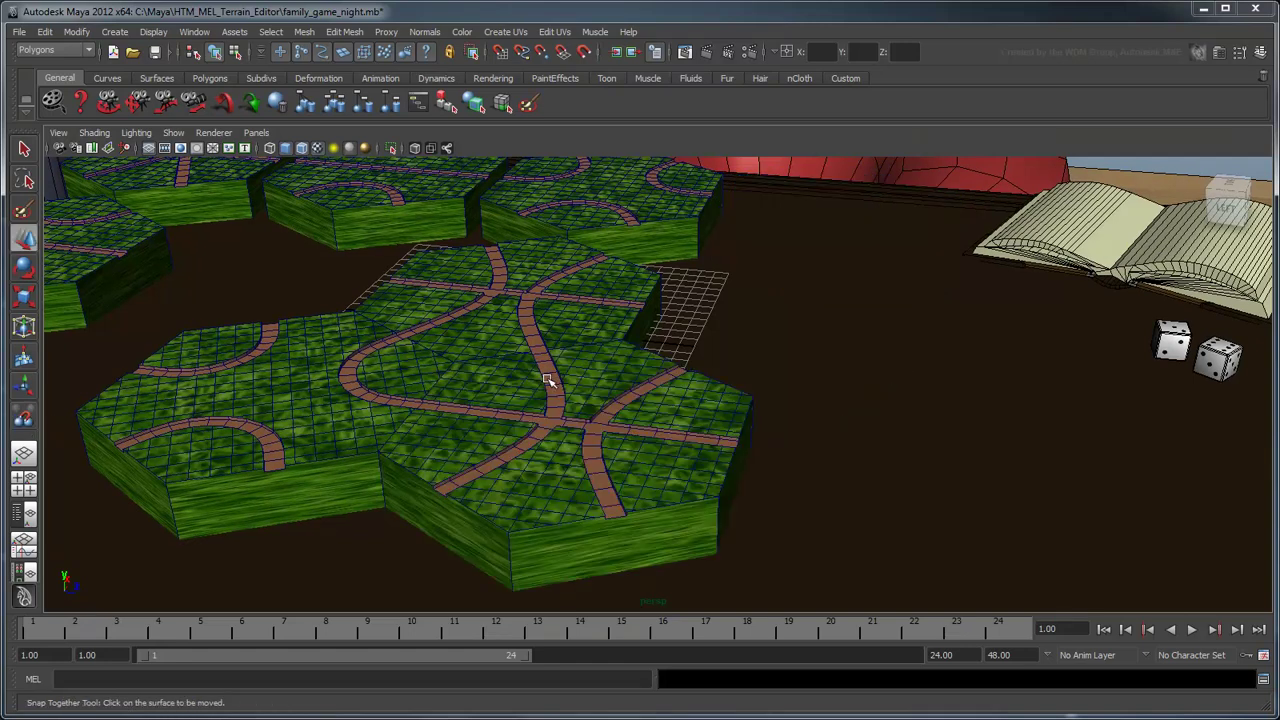
- Snap the right tile onto the group, then select all seven hex tiles
{"action": "left_click_drag", "start_coordinate": [780, 351], "coordinate": [628, 355], "text": "alt"}
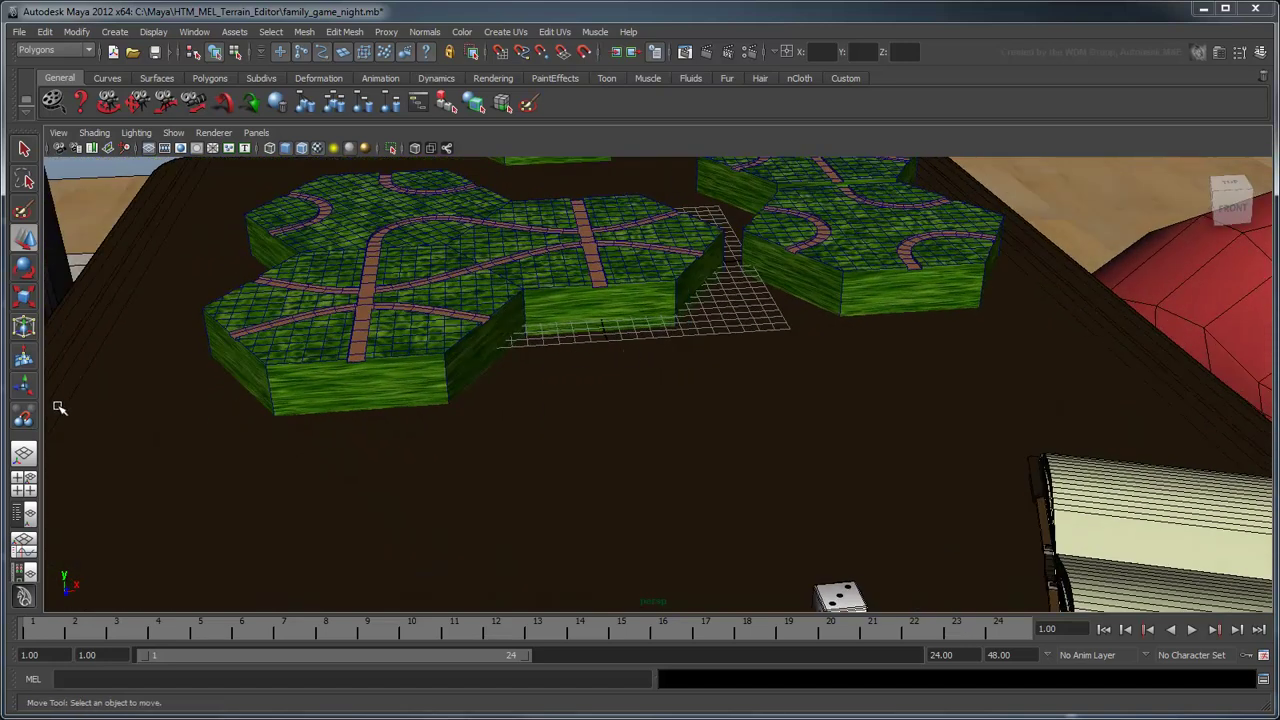
{"action": "left_click", "coordinate": [24, 416]}
{"action": "left_click", "coordinate": [617, 310]}
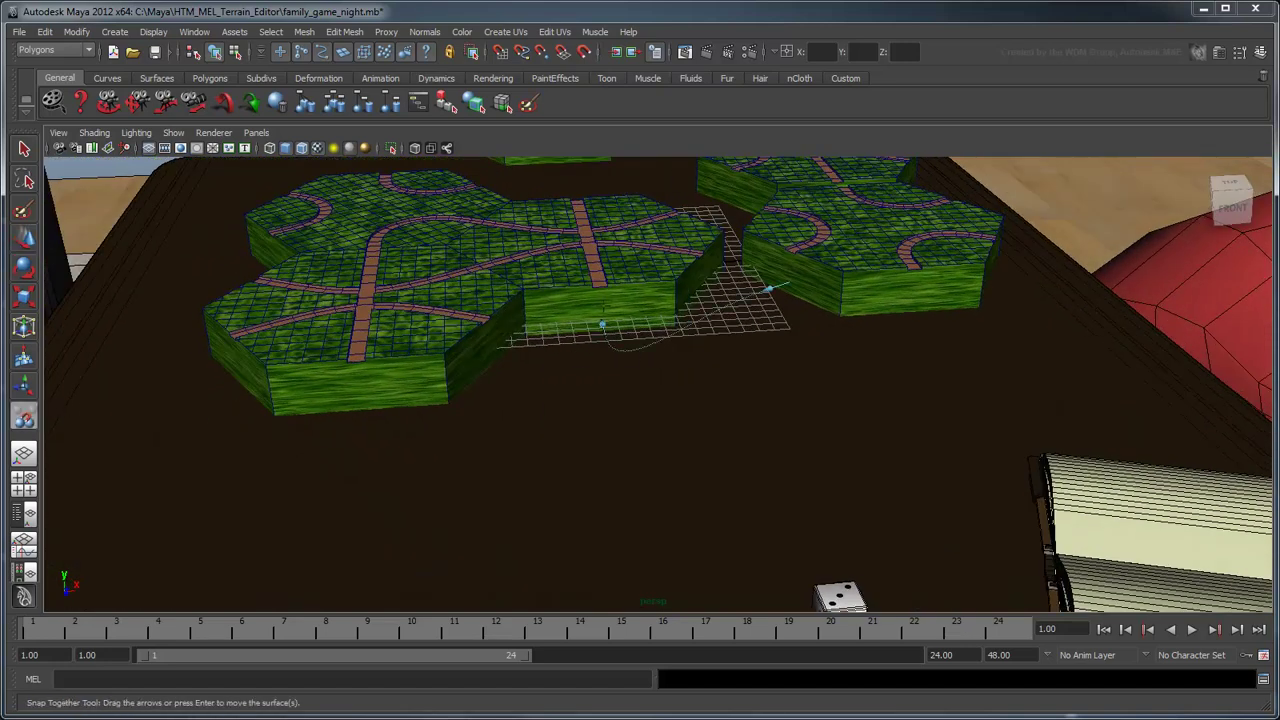
{"action": "key", "text": "Return"}
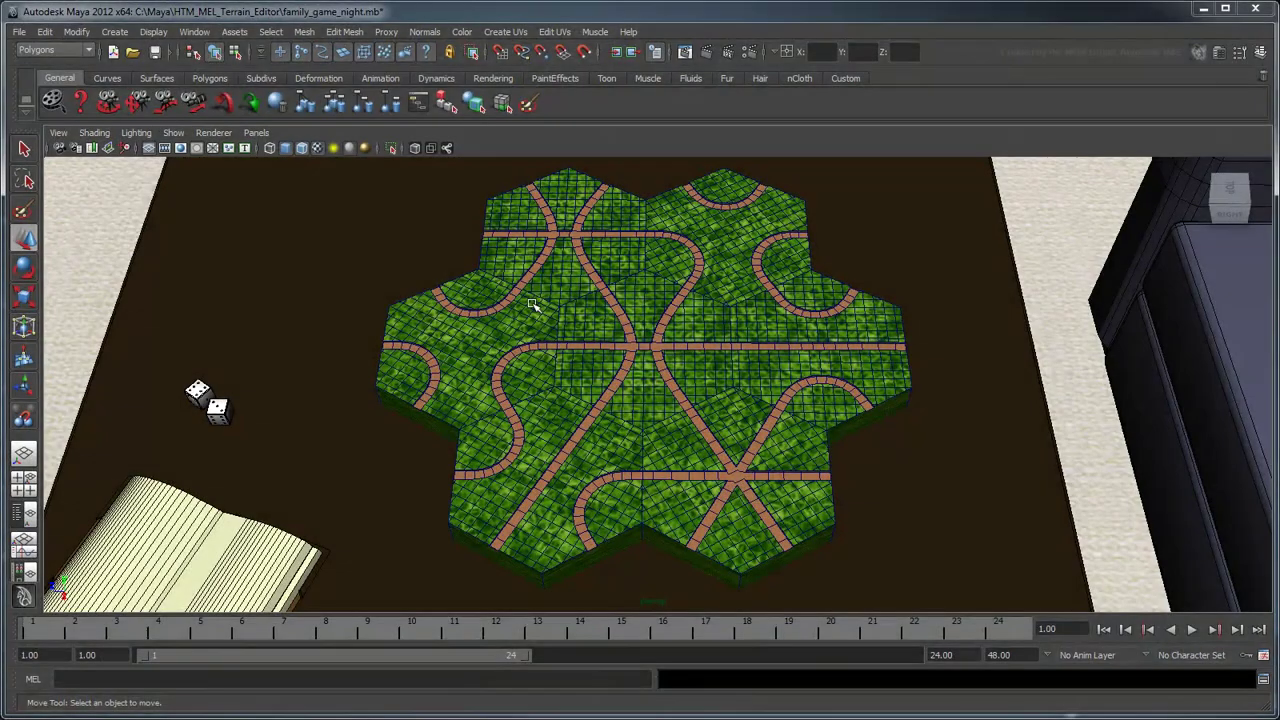
{"action": "left_click_drag", "start_coordinate": [390, 214], "coordinate": [928, 523]}
{"action": "key", "text": "q"}
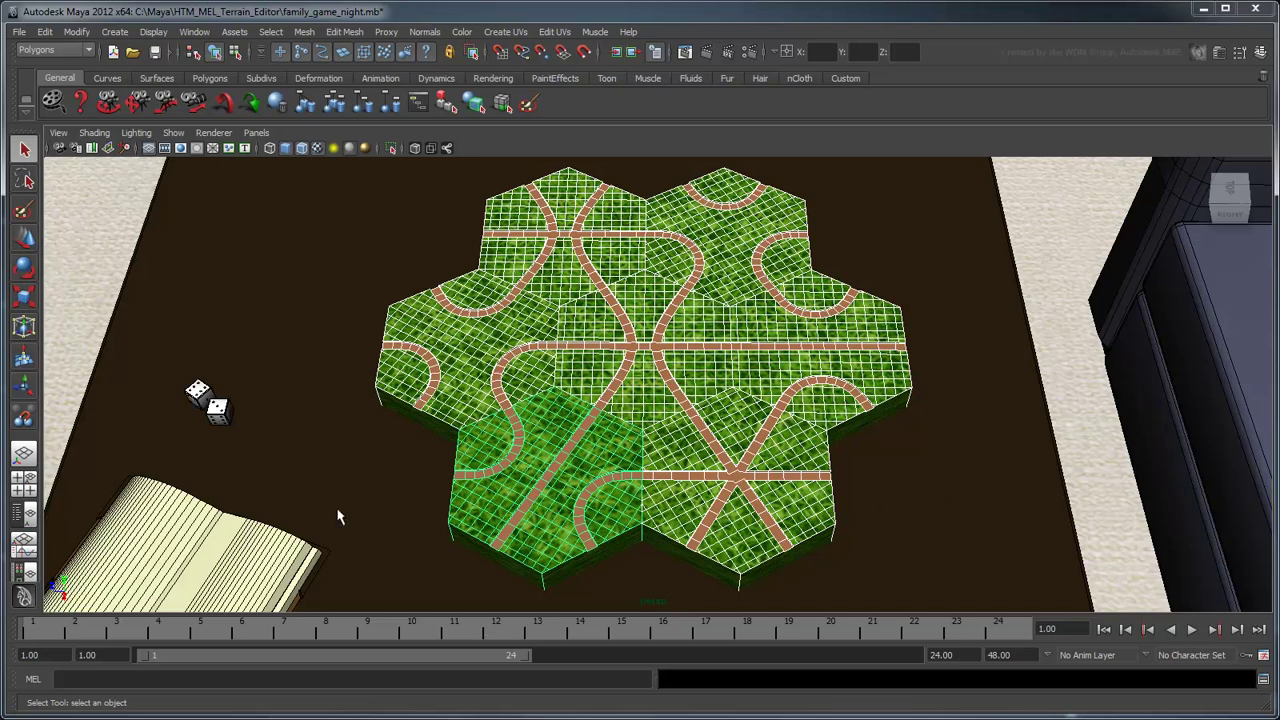
{"action": "left_click", "coordinate": [26, 485]}
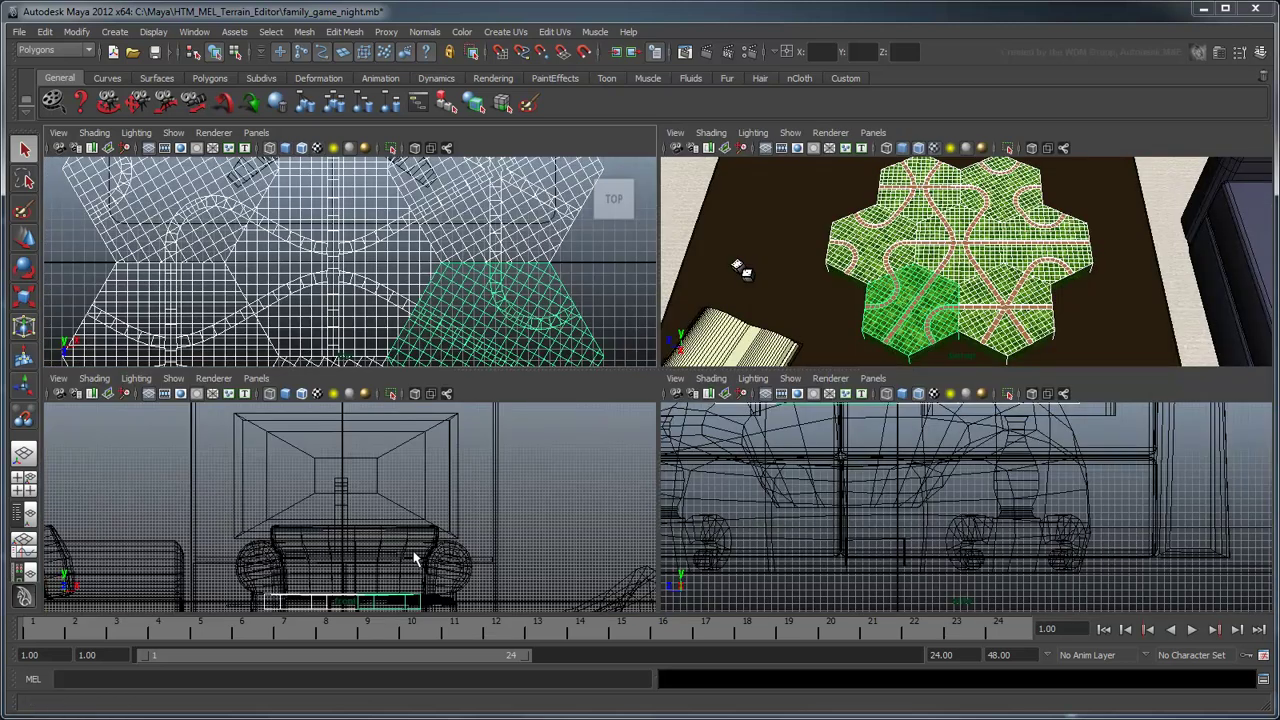
{"action": "key", "text": "space"}
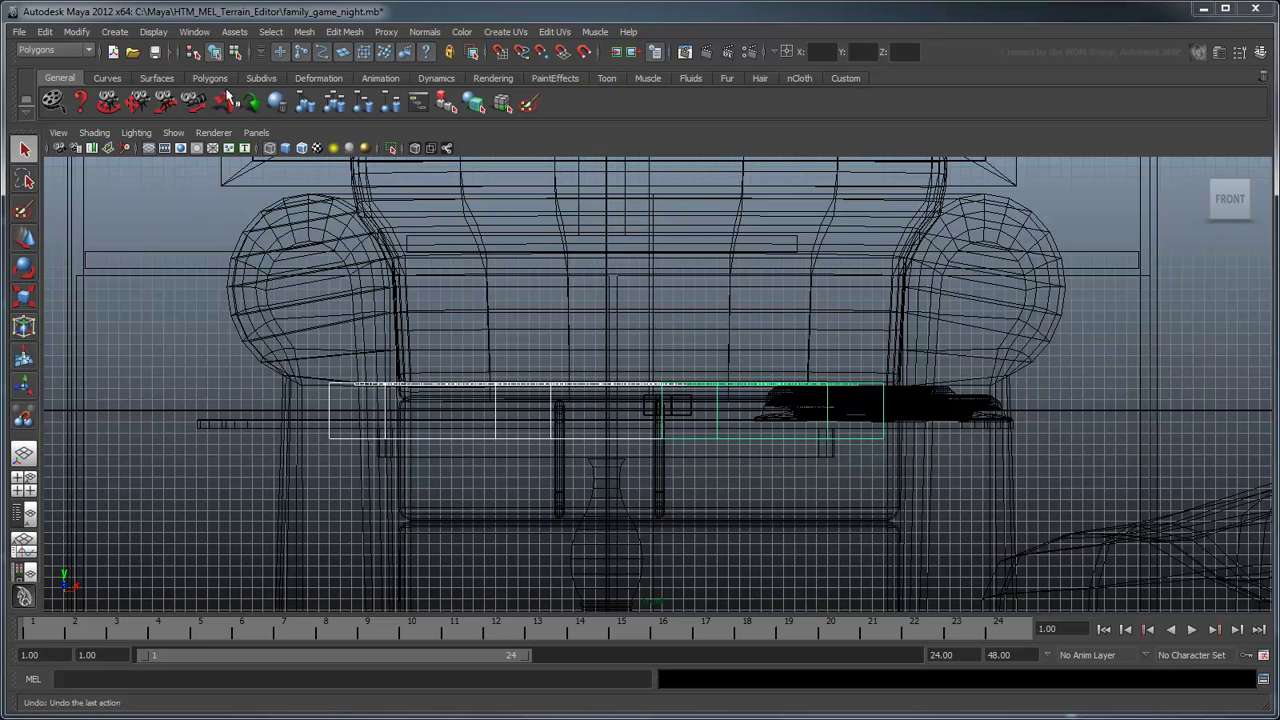
{"action": "left_click", "coordinate": [234, 52]}
{"action": "left_click", "coordinate": [343, 57]}
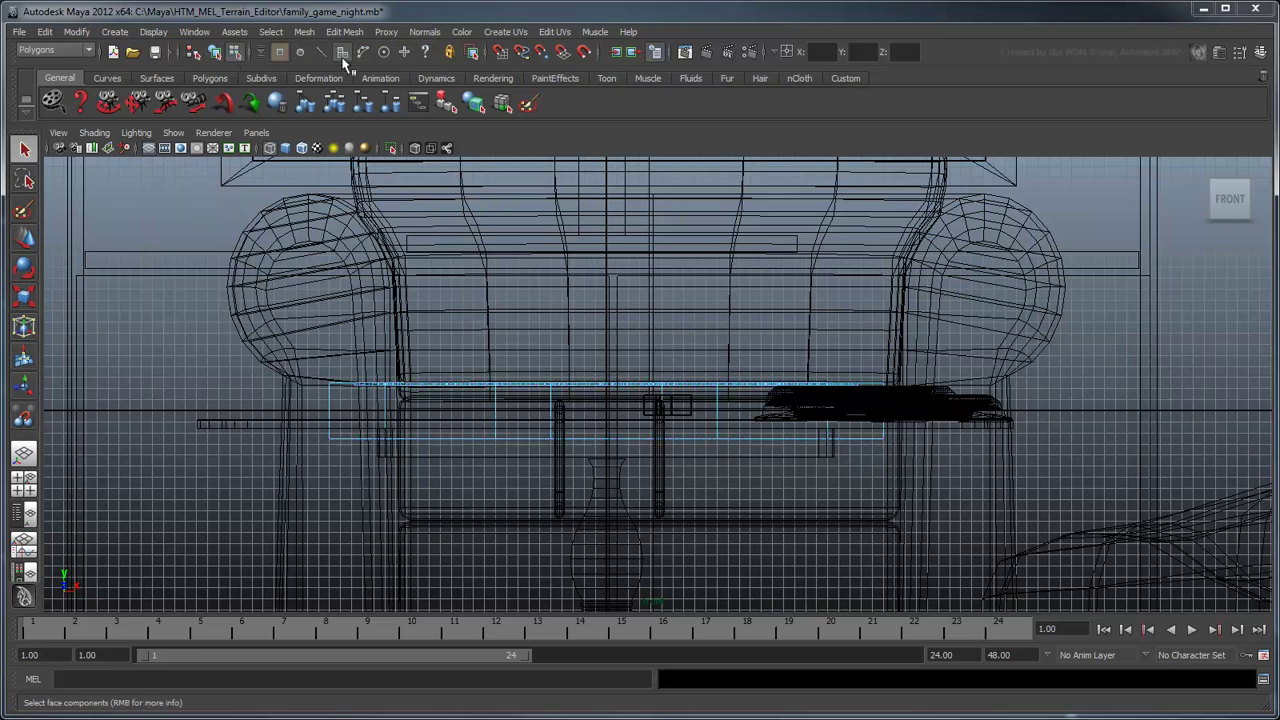
{"action": "left_click_drag", "start_coordinate": [971, 500], "coordinate": [266, 403]}
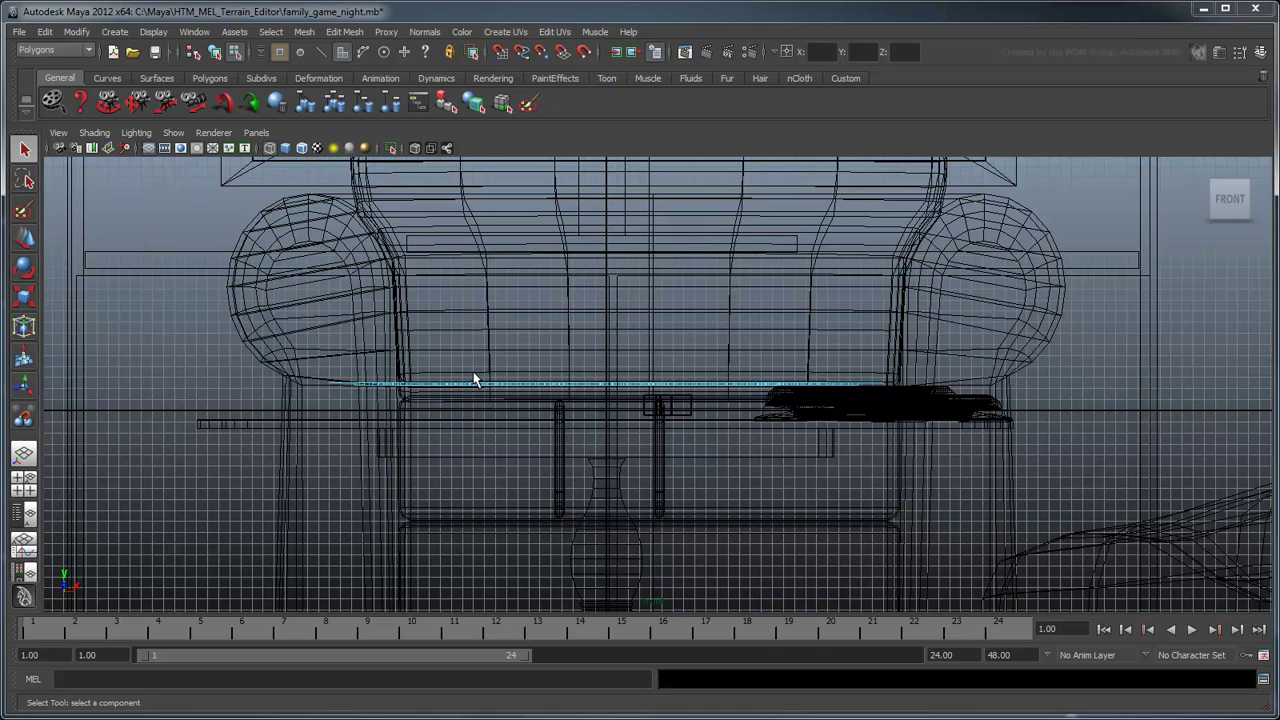
{"action": "key", "text": "space"}
{"action": "key", "text": "F8"}
{"action": "key", "text": "space"}
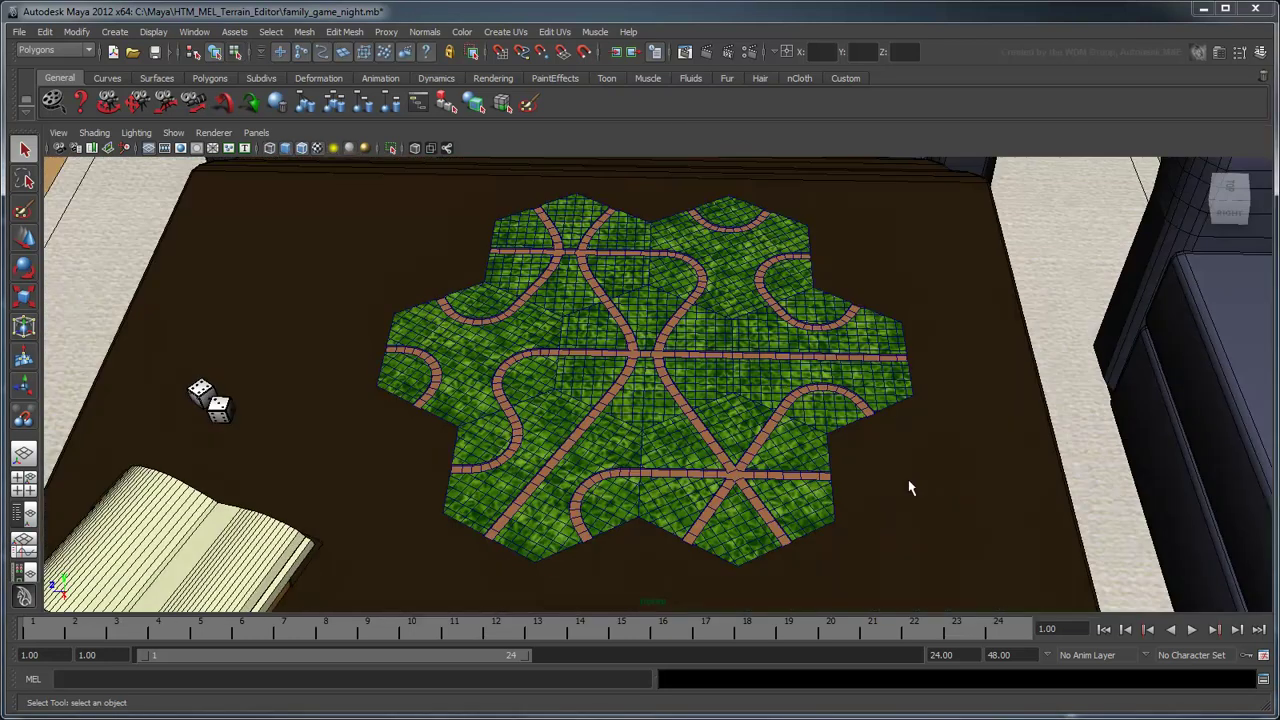
- Select game_board_GEO in the Outliner and unhide the wooden board border
{"action": "left_click", "coordinate": [24, 513]}
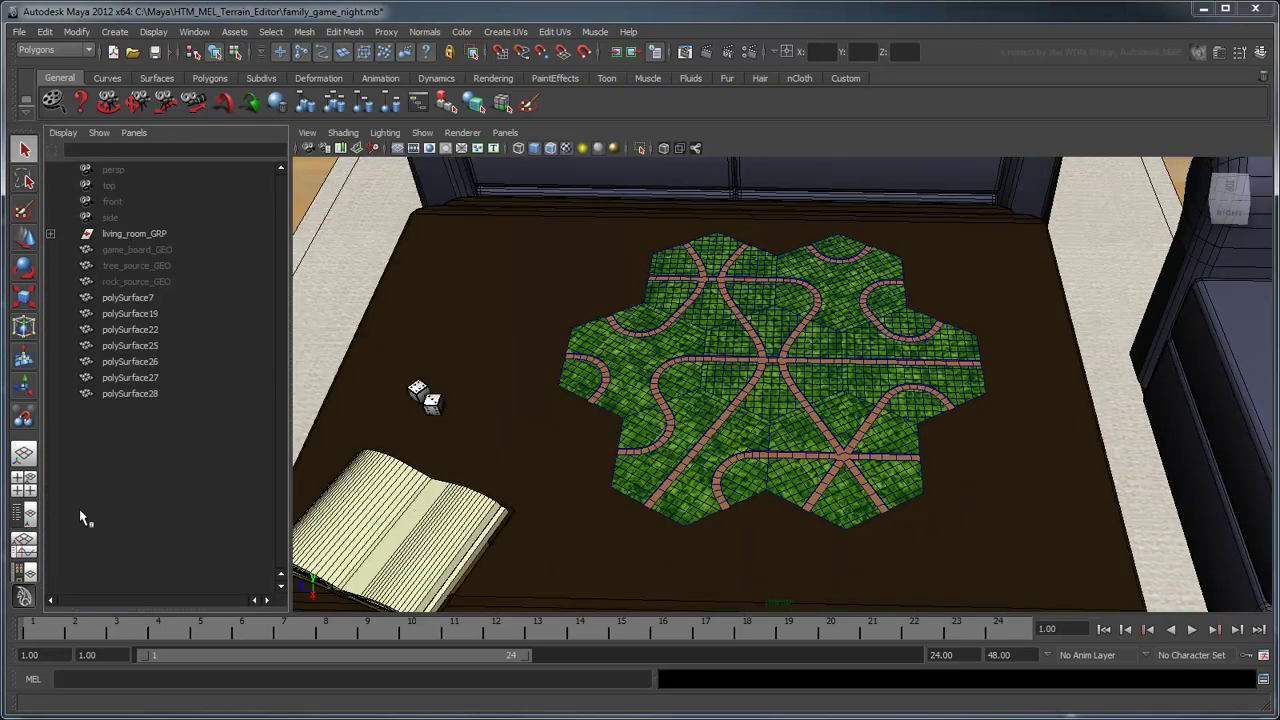
{"action": "left_click", "coordinate": [160, 250]}
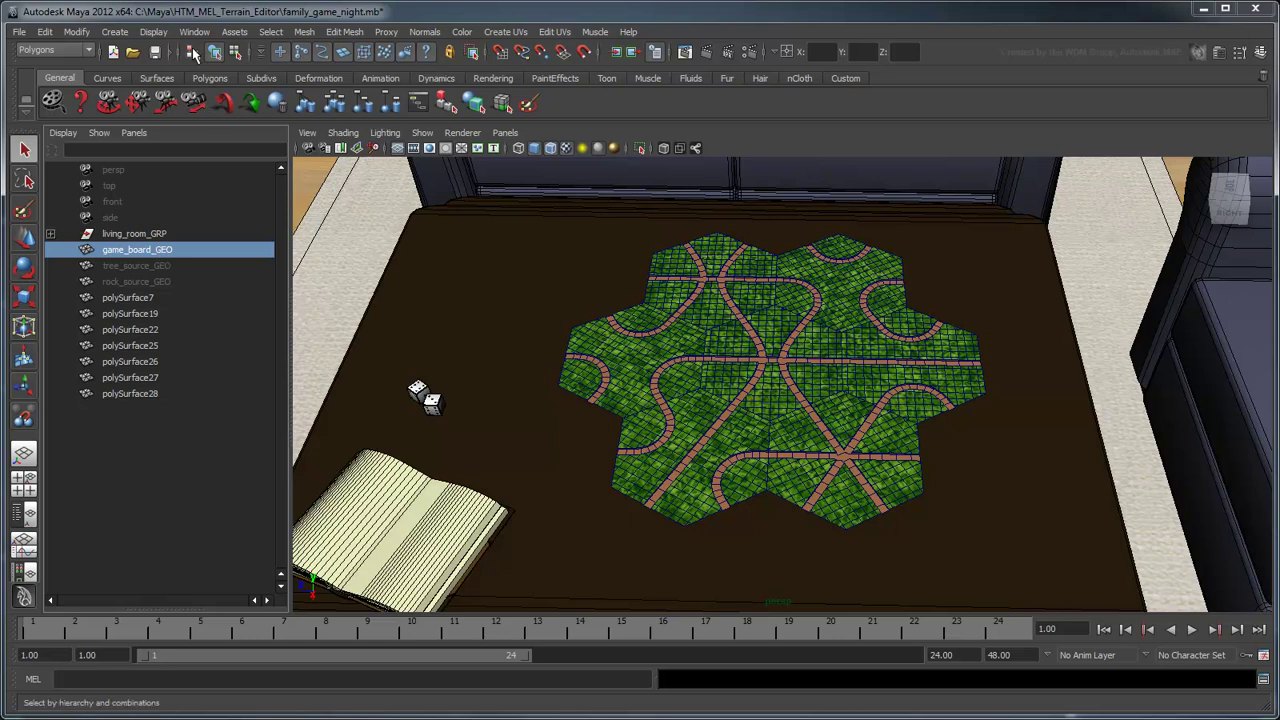
{"action": "left_click", "coordinate": [153, 31]}
{"action": "mouse_move", "coordinate": [166, 117]}
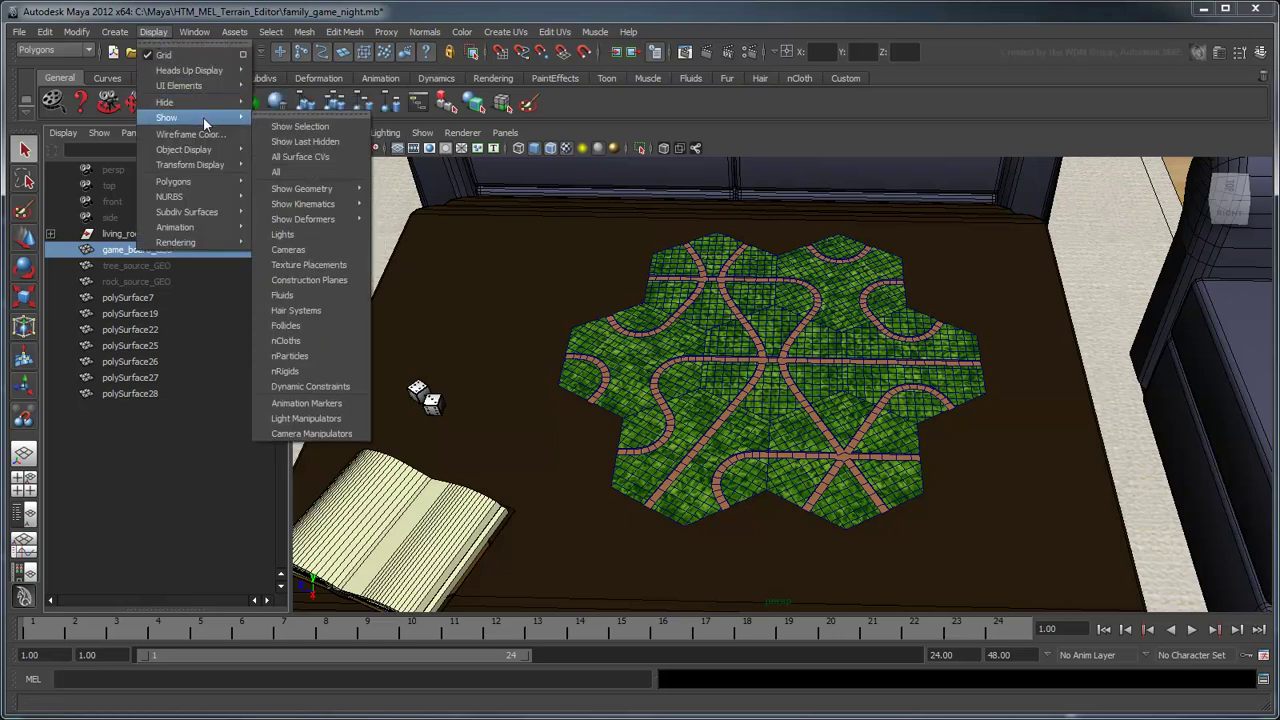
{"action": "left_click", "coordinate": [330, 127]}
- Deselect, maximise the perspective view, and tumble to a low angle on the board
{"action": "left_click", "coordinate": [1068, 432]}
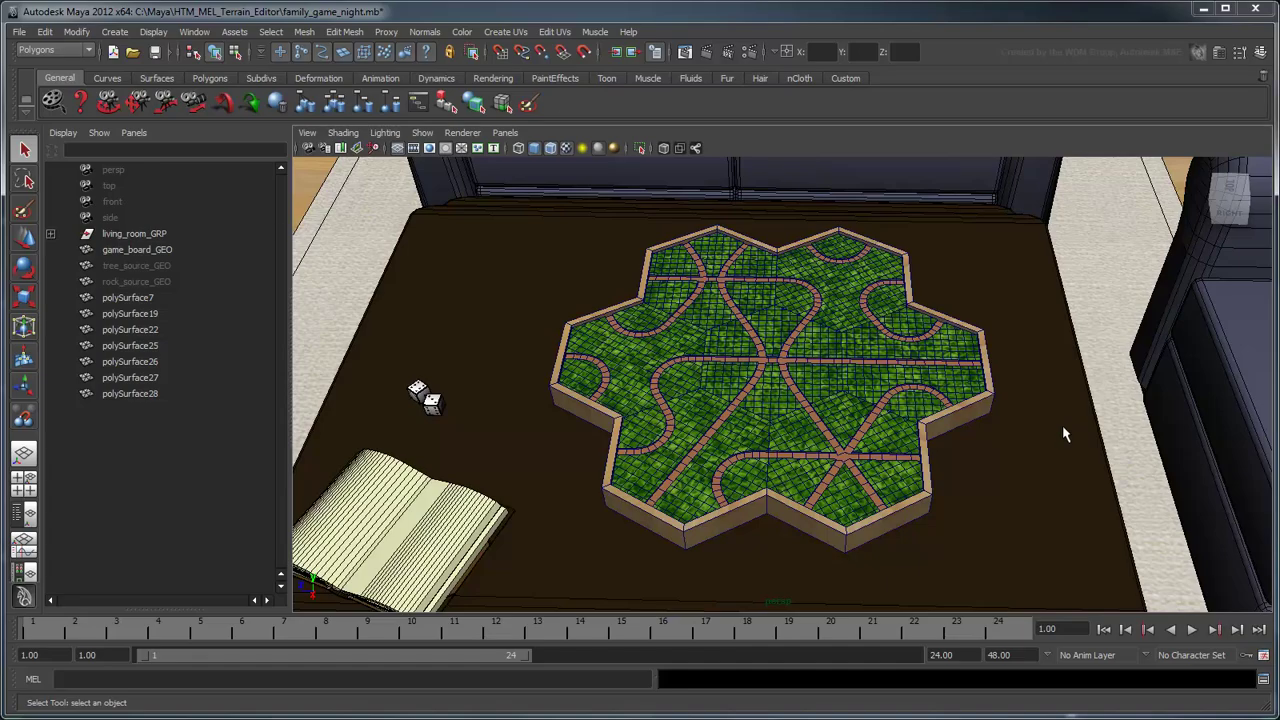
{"action": "key", "text": "space"}
{"action": "left_click_drag", "start_coordinate": [1010, 440], "coordinate": [900, 388], "text": "alt"}
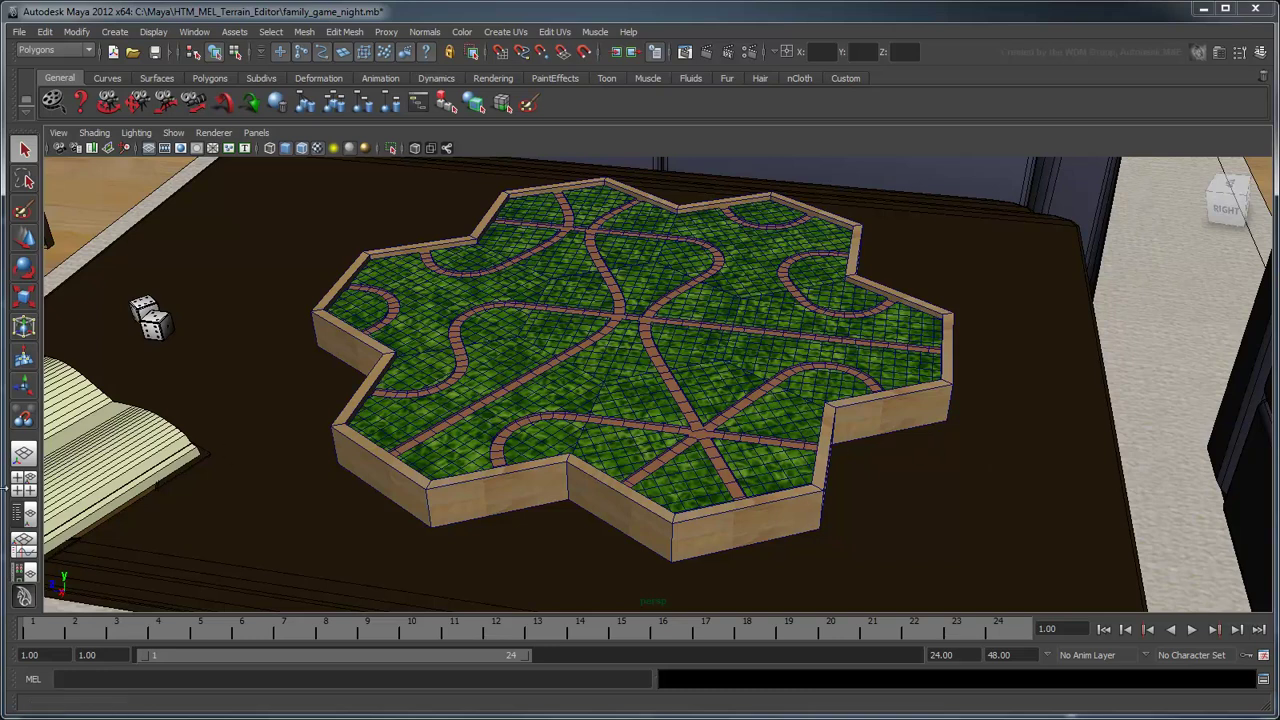
- Rename the tile polySurfaces in the Outliner to hex_GEO1, hex_GEO2 onward, then deselect and maximise the view
{"action": "left_click", "coordinate": [24, 513]}
{"action": "left_click", "coordinate": [128, 297]}
{"action": "double_click", "coordinate": [128, 297]}
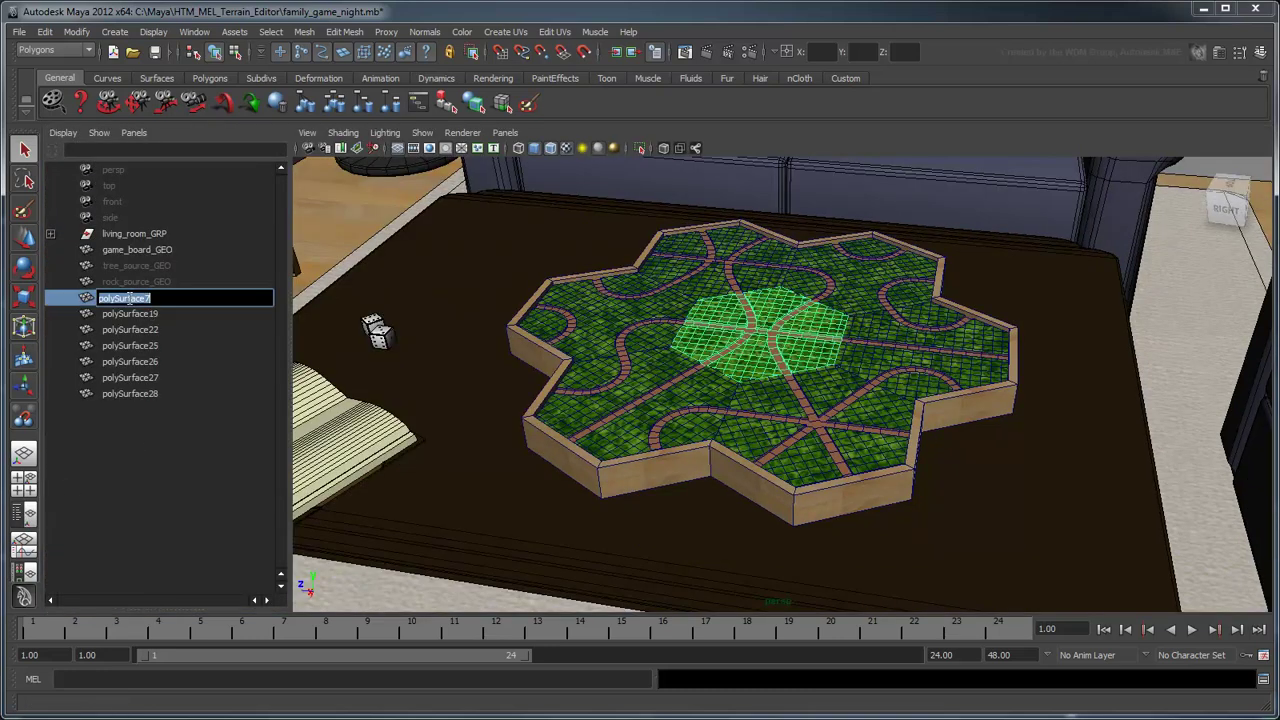
{"action": "type", "text": "hex_GEO1"}
{"action": "key", "text": "Return"}
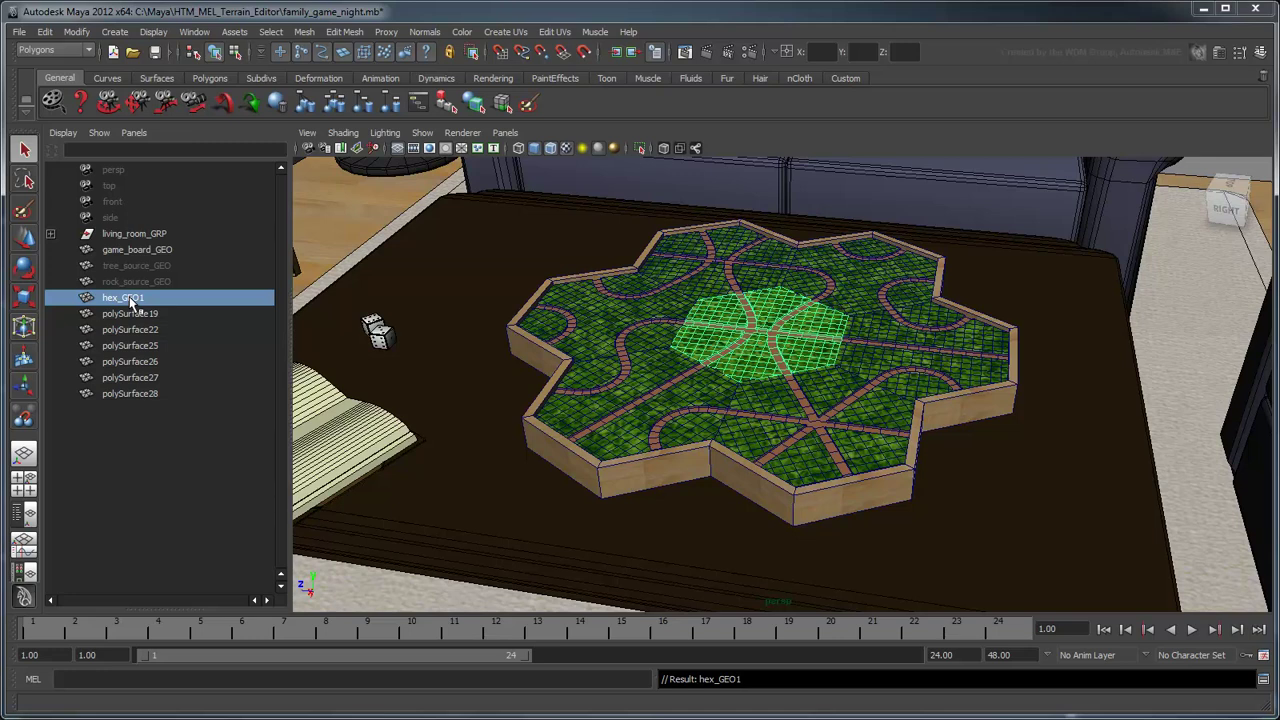
{"action": "double_click", "coordinate": [135, 313]}
{"action": "type", "text": "hex_GEO"}
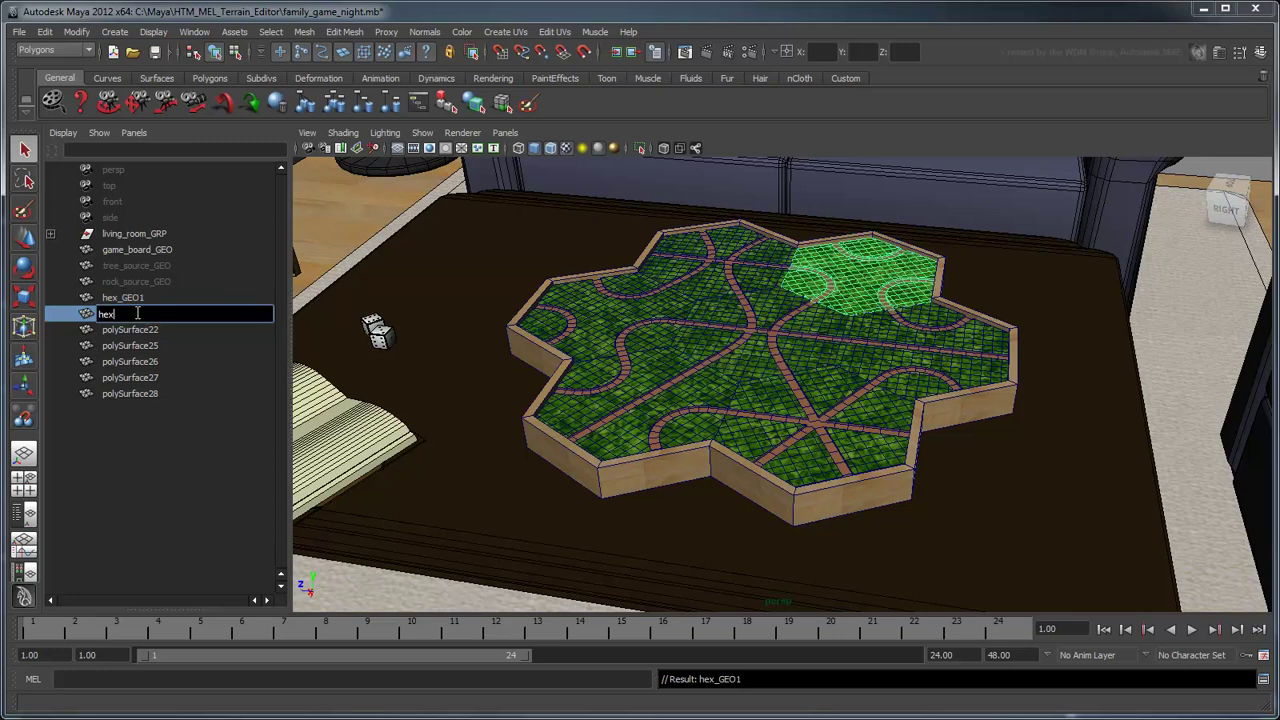
{"action": "key", "text": "Return"}
{"action": "double_click", "coordinate": [130, 329]}
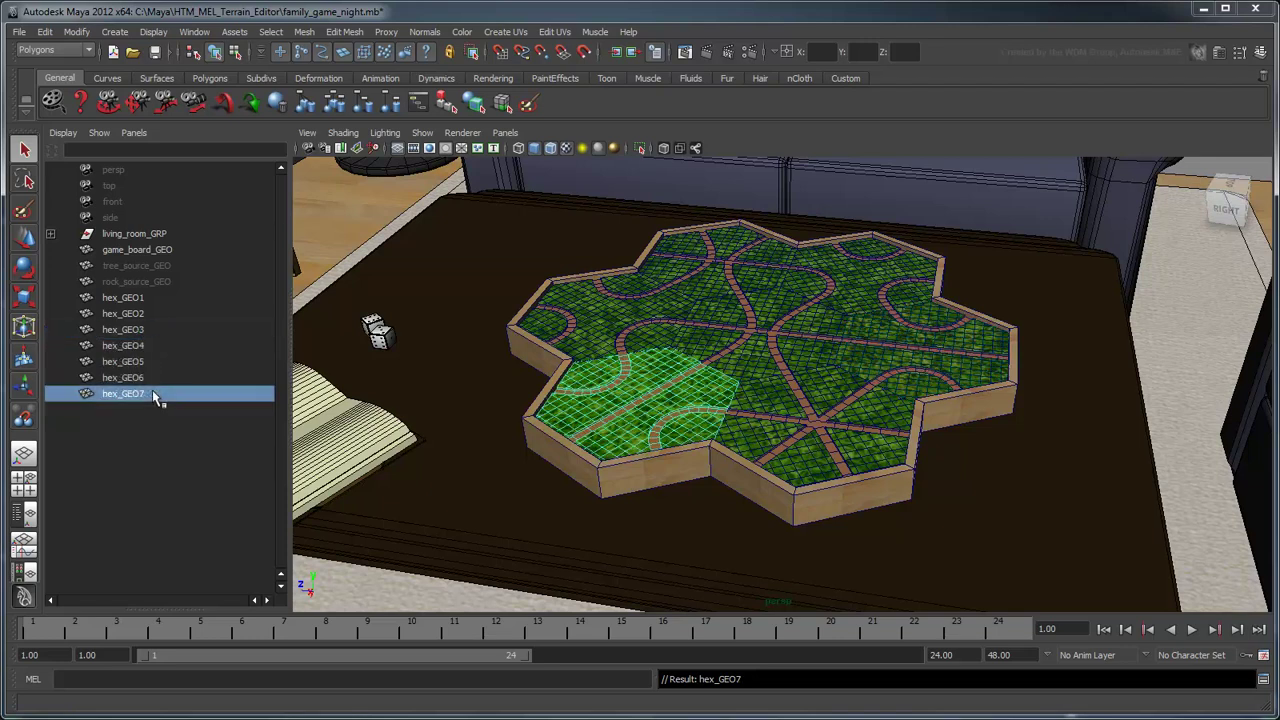
{"action": "left_click", "coordinate": [403, 427]}
{"action": "key", "text": "space"}
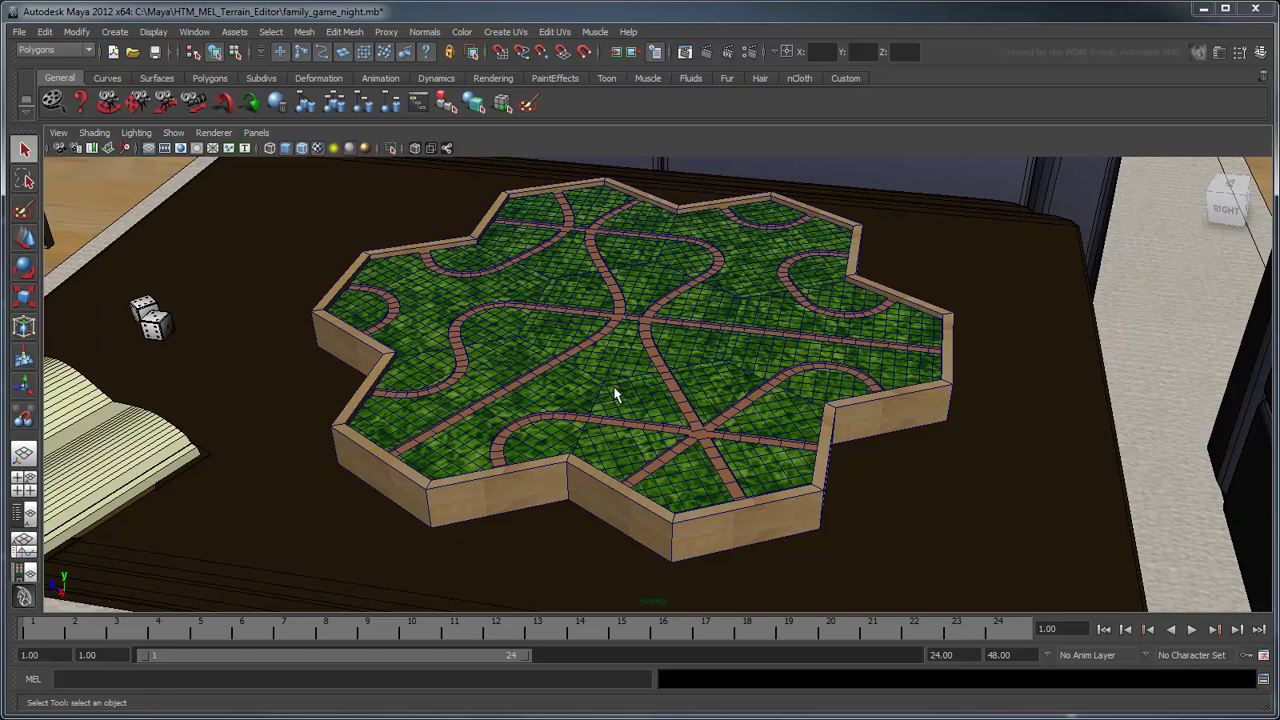
{"action": "left_click", "coordinate": [478, 408]}
{"action": "key", "text": "e"}
{"action": "left_click_drag", "start_coordinate": [515, 413], "coordinate": [440, 437]}
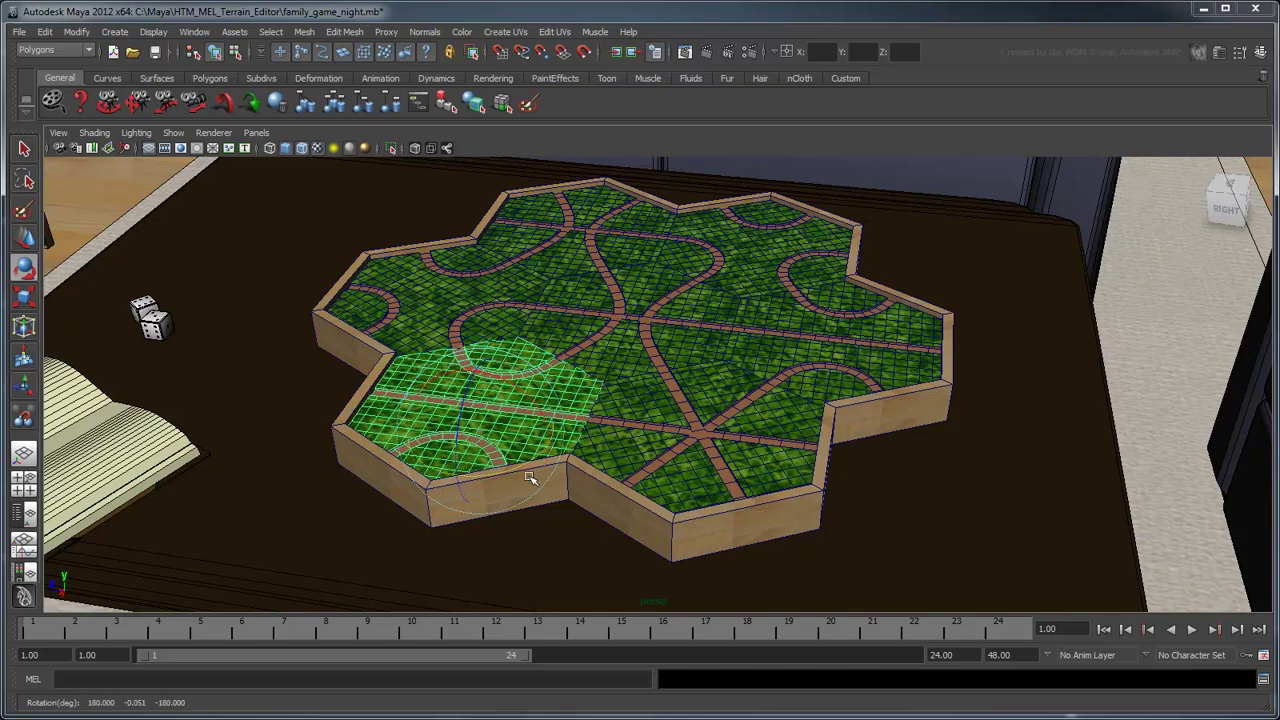
{"action": "left_click", "coordinate": [843, 489]}
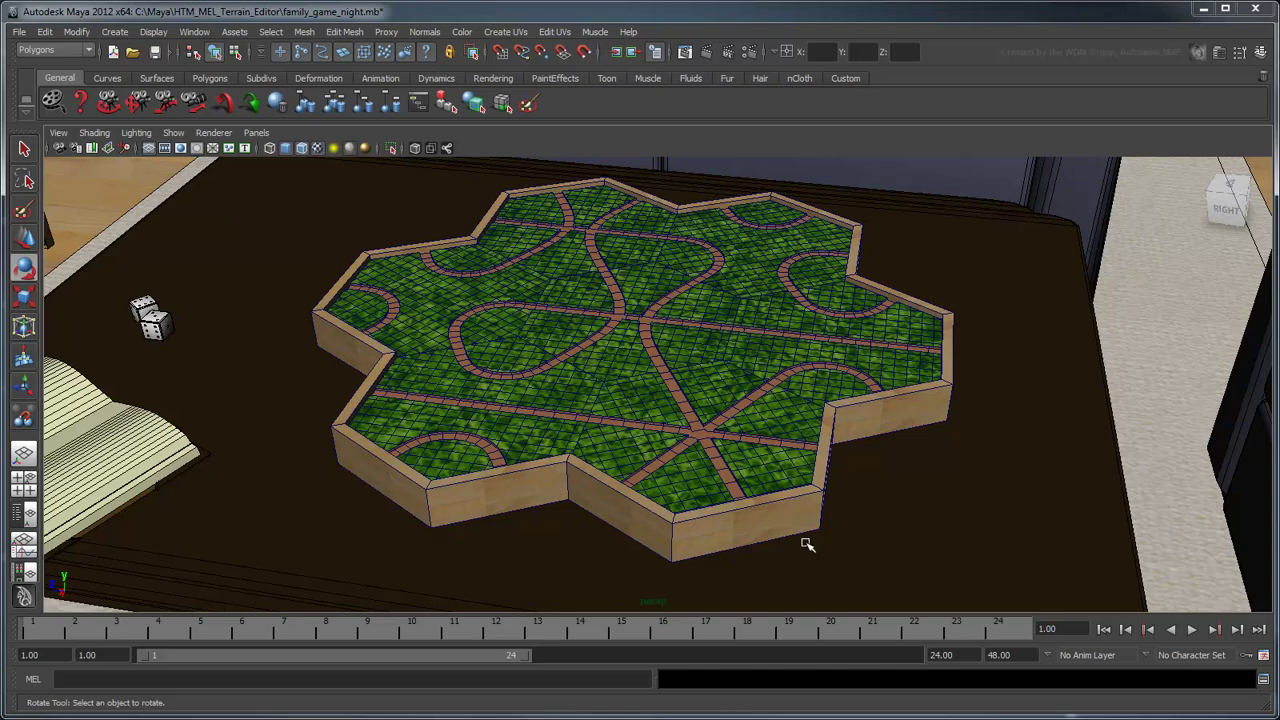
{"action": "left_click", "coordinate": [500, 408]}
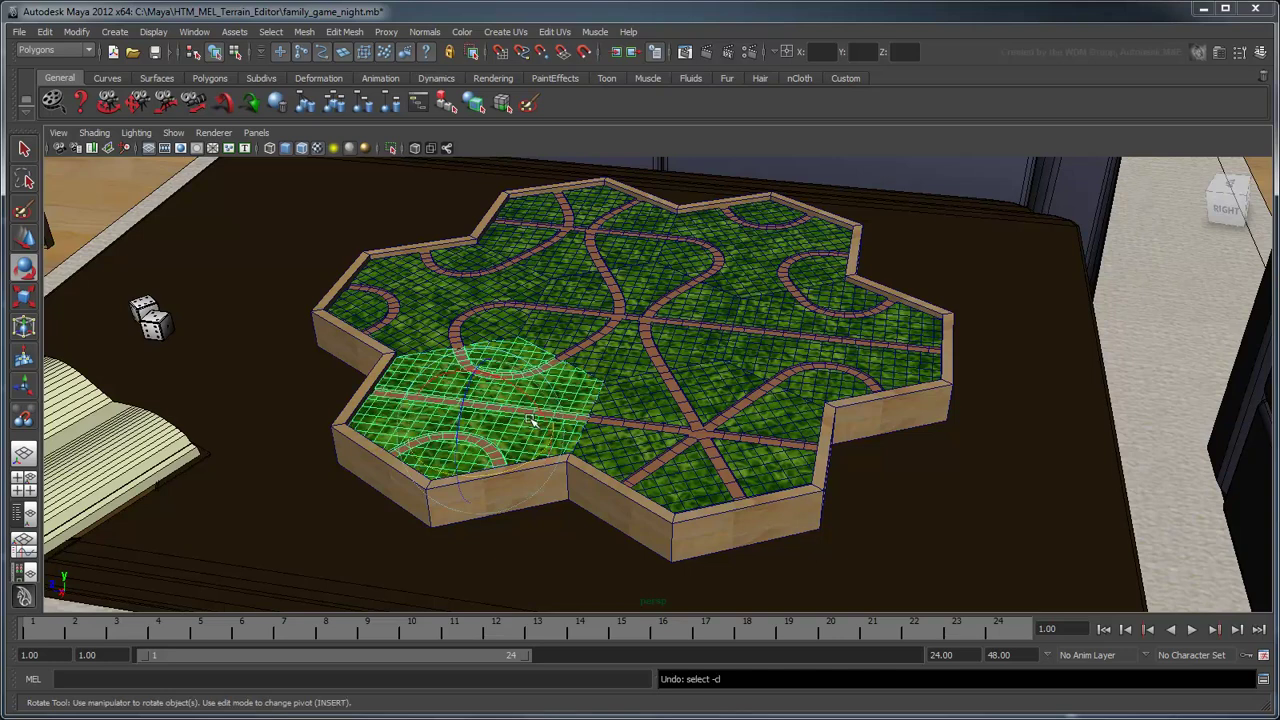
{"action": "left_click_drag", "start_coordinate": [531, 421], "coordinate": [592, 433]}
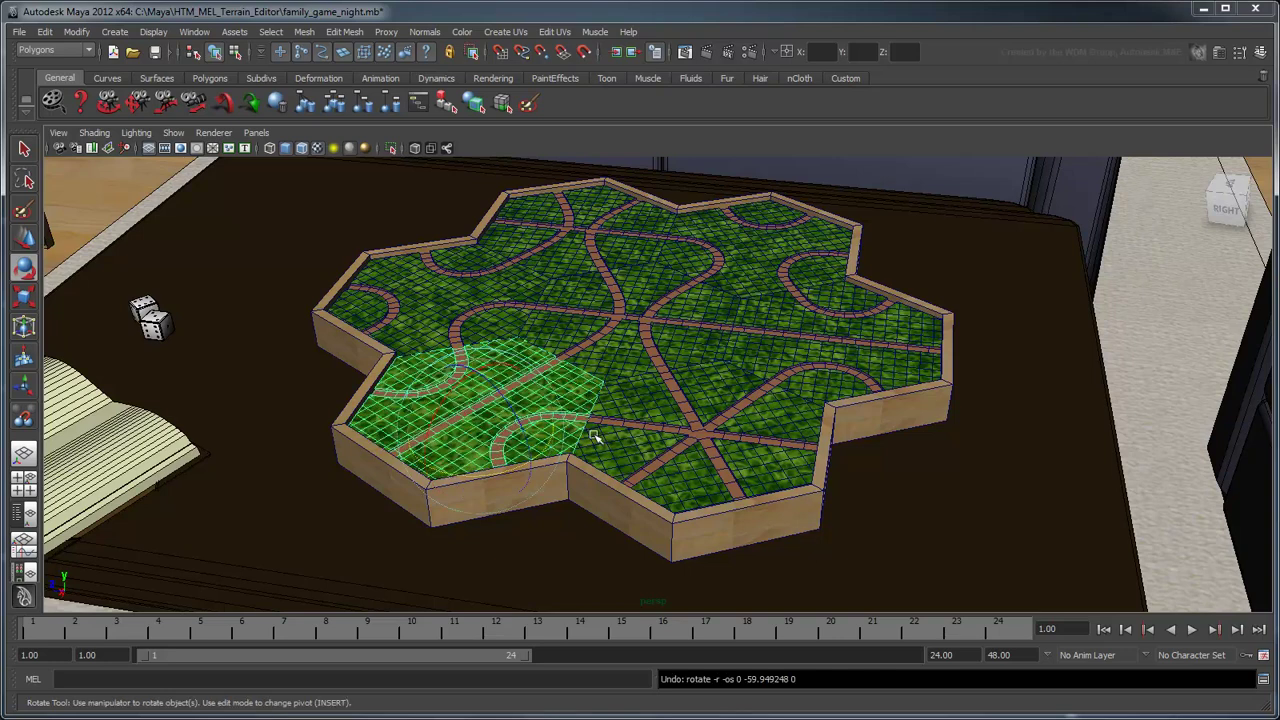
{"action": "left_click", "coordinate": [875, 487]}
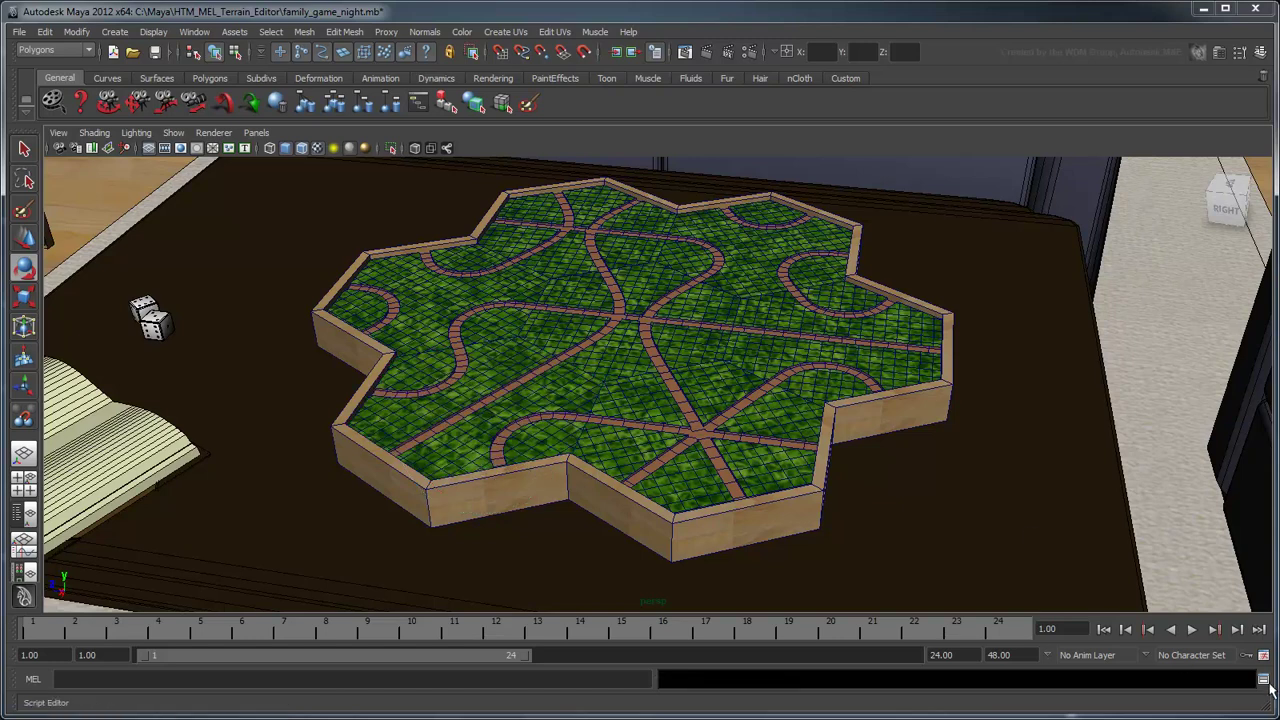
- Write the MEL loop for ($i = 1; $i < 8; $i++) { xform -ro 0 60 0 ("hex_GEO" + $i); } refresh(); and select it all
{"action": "left_click", "coordinate": [1263, 680]}
{"action": "left_click_drag", "start_coordinate": [530, 369], "coordinate": [240, 391], "text": "alt"}
{"action": "left_click", "coordinate": [794, 451]}
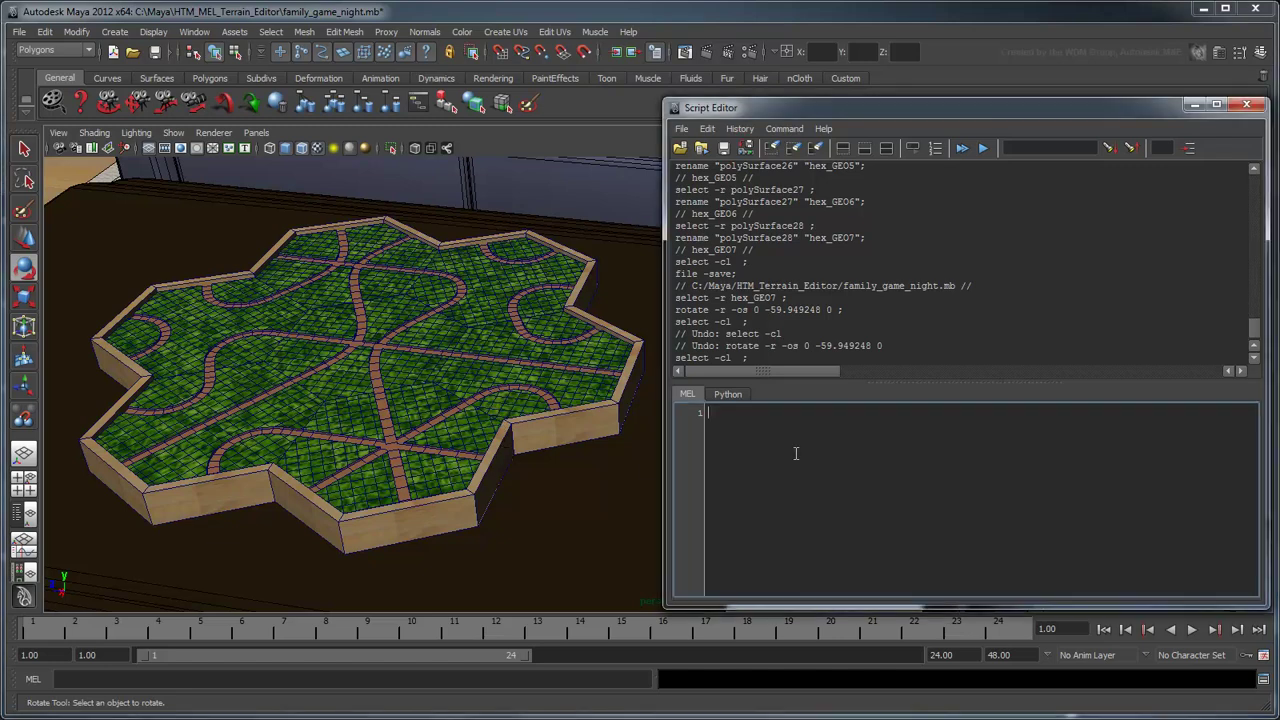
{"action": "type", "text": "f"}
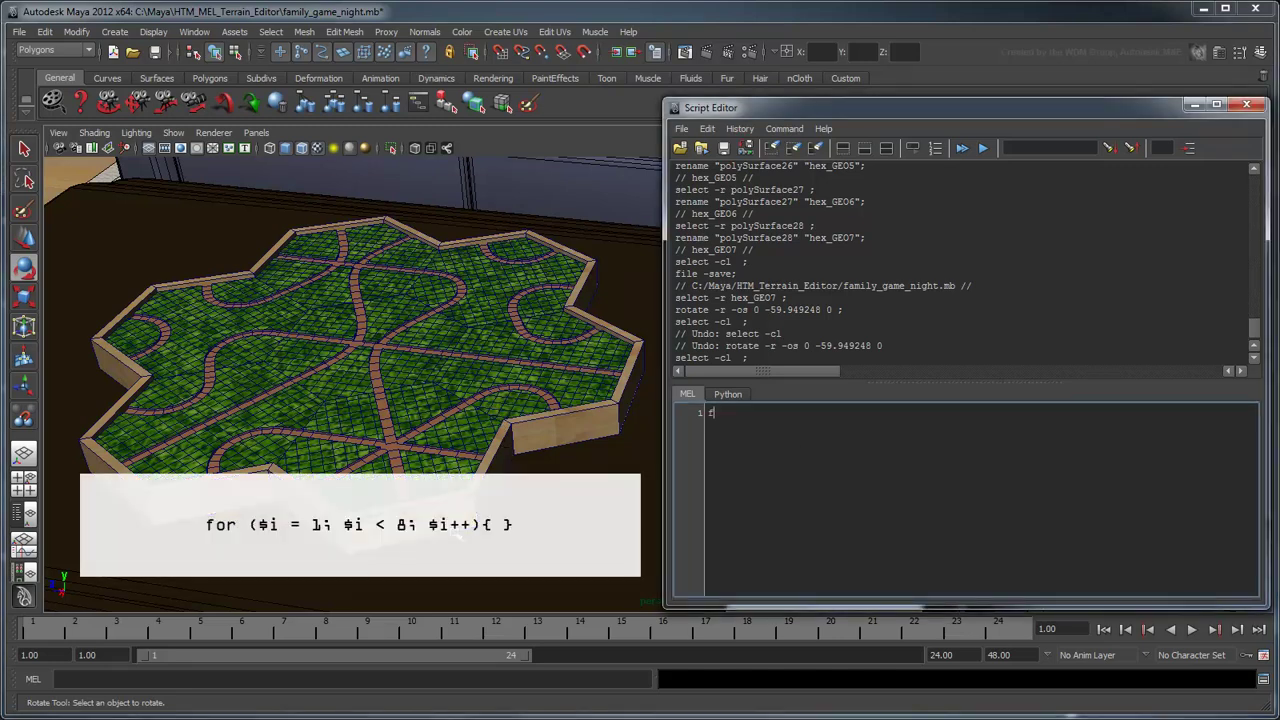
{"action": "type", "text": "or ($i"}
{"action": "type", "text": " = 1; $i"}
{"action": "type", "text": " < 8;"}
{"action": "type", "text": " $i++) "}
{"action": "type", "text": "{"}
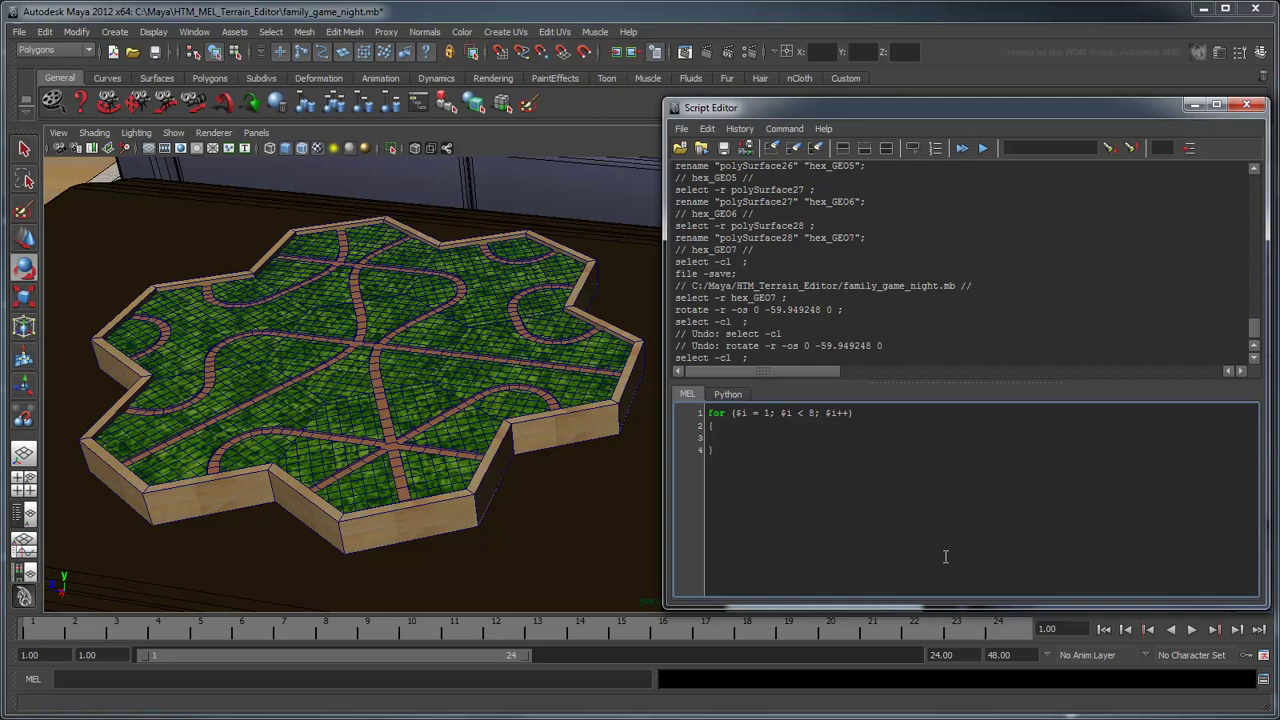
{"action": "type", "text": "xform "}
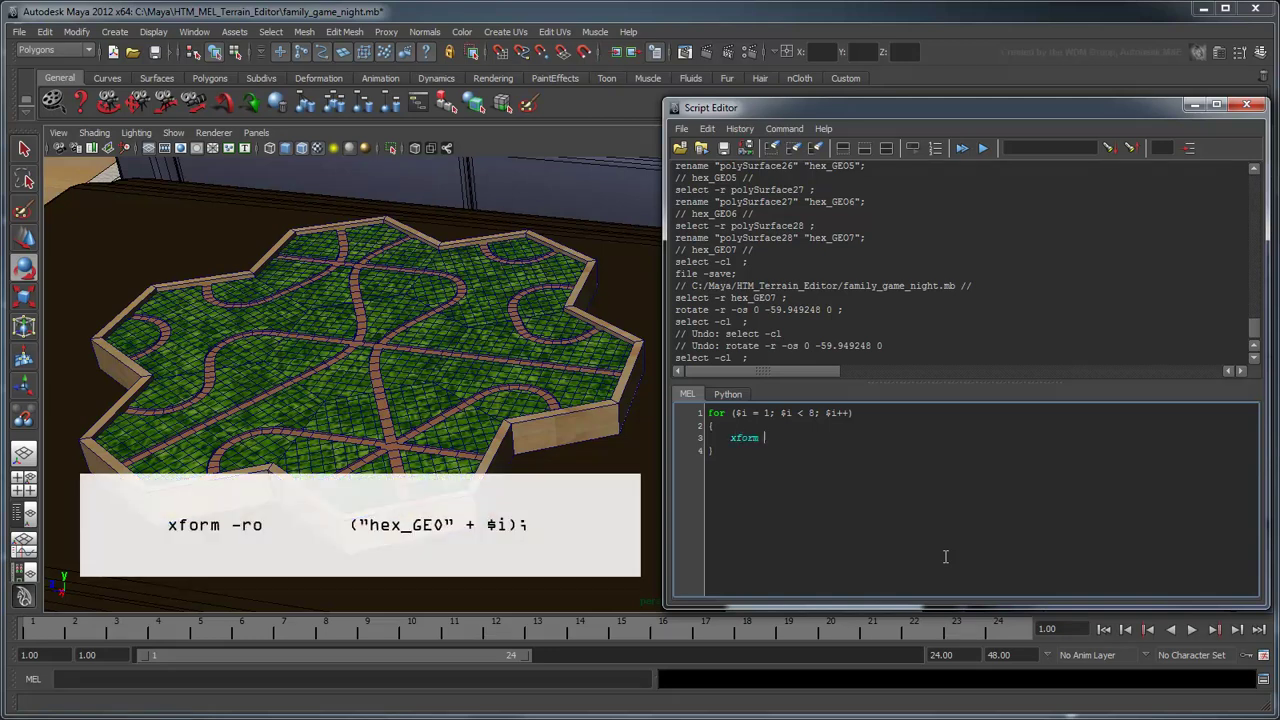
{"action": "type", "text": "-ro (\"hex_GEO\" + $i"}
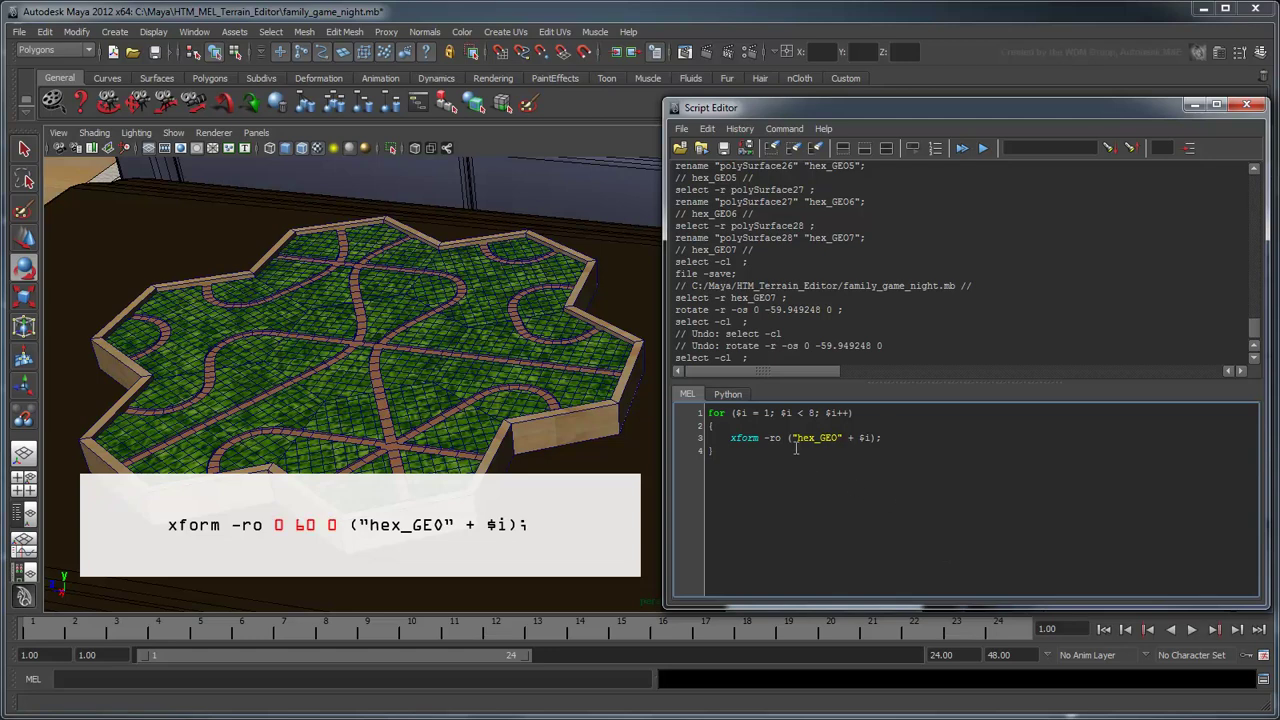
{"action": "type", "text": "0 60 0"}
{"action": "left_click", "coordinate": [868, 457]}
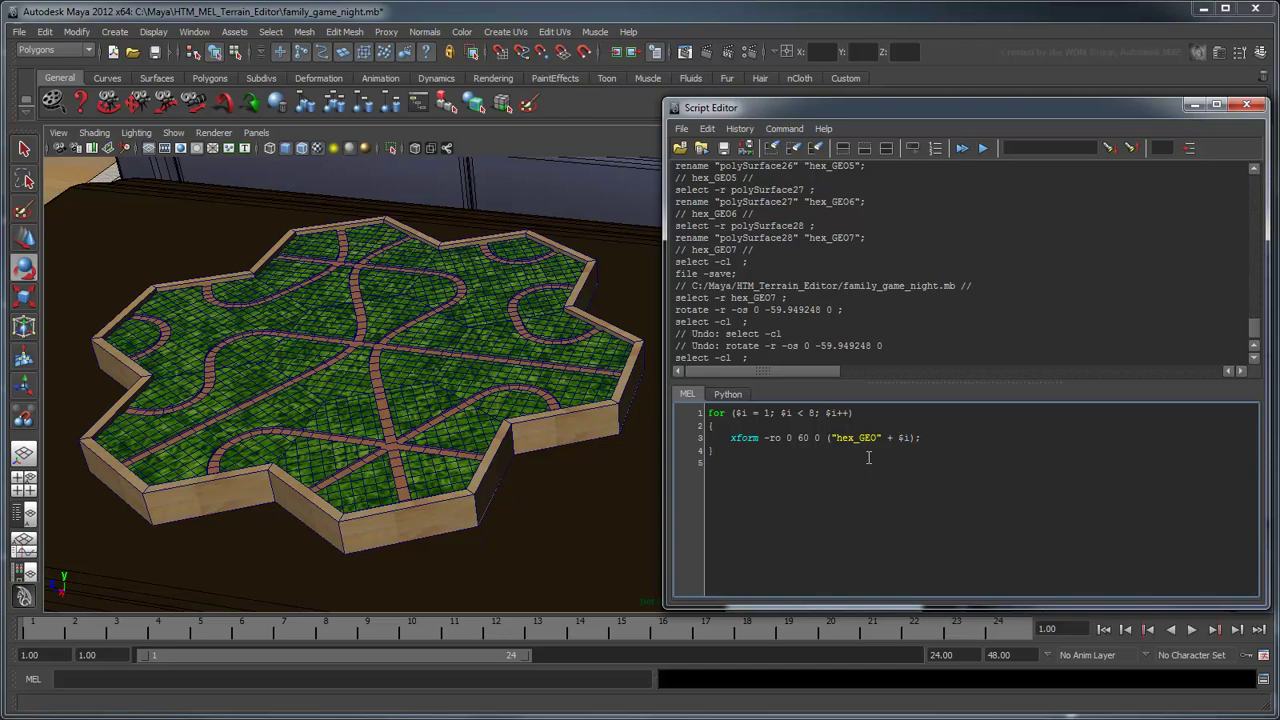
{"action": "type", "text": "refresh();"}
{"action": "key", "text": "ctrl+a"}
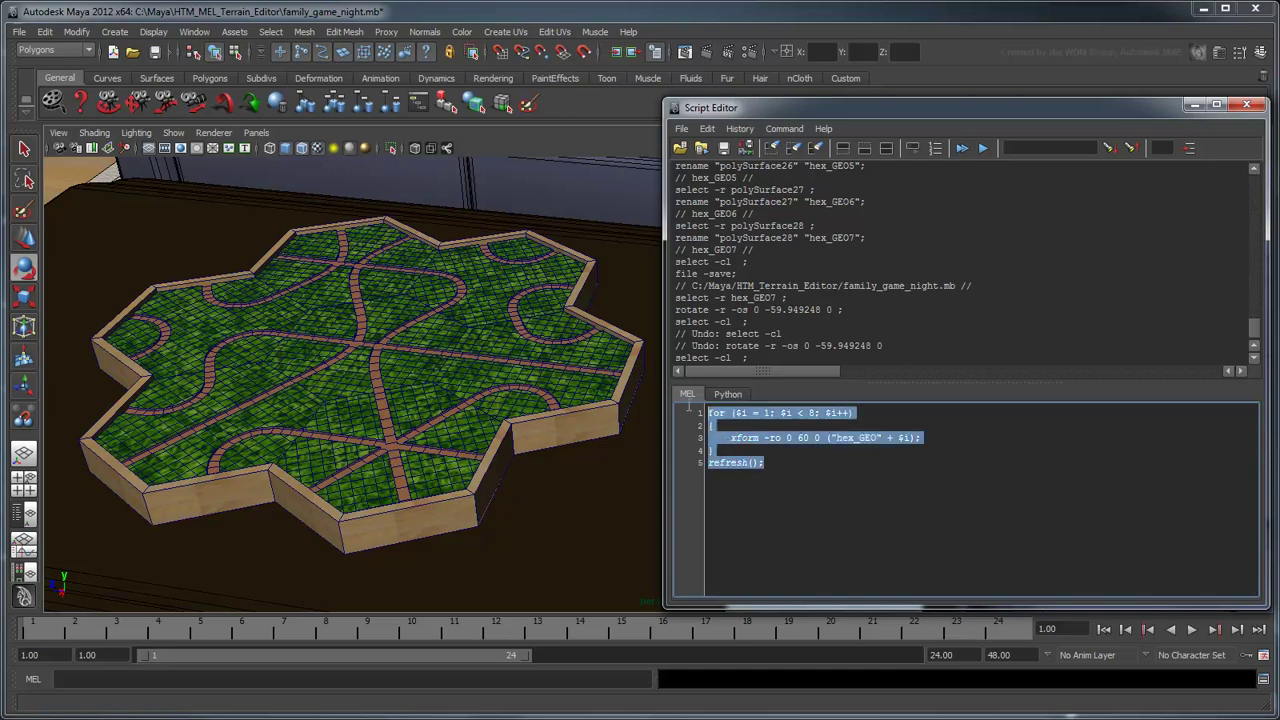
- Execute the loop four times, turning all seven hex tiles 60° in Y each run
{"action": "left_click", "coordinate": [984, 150]}
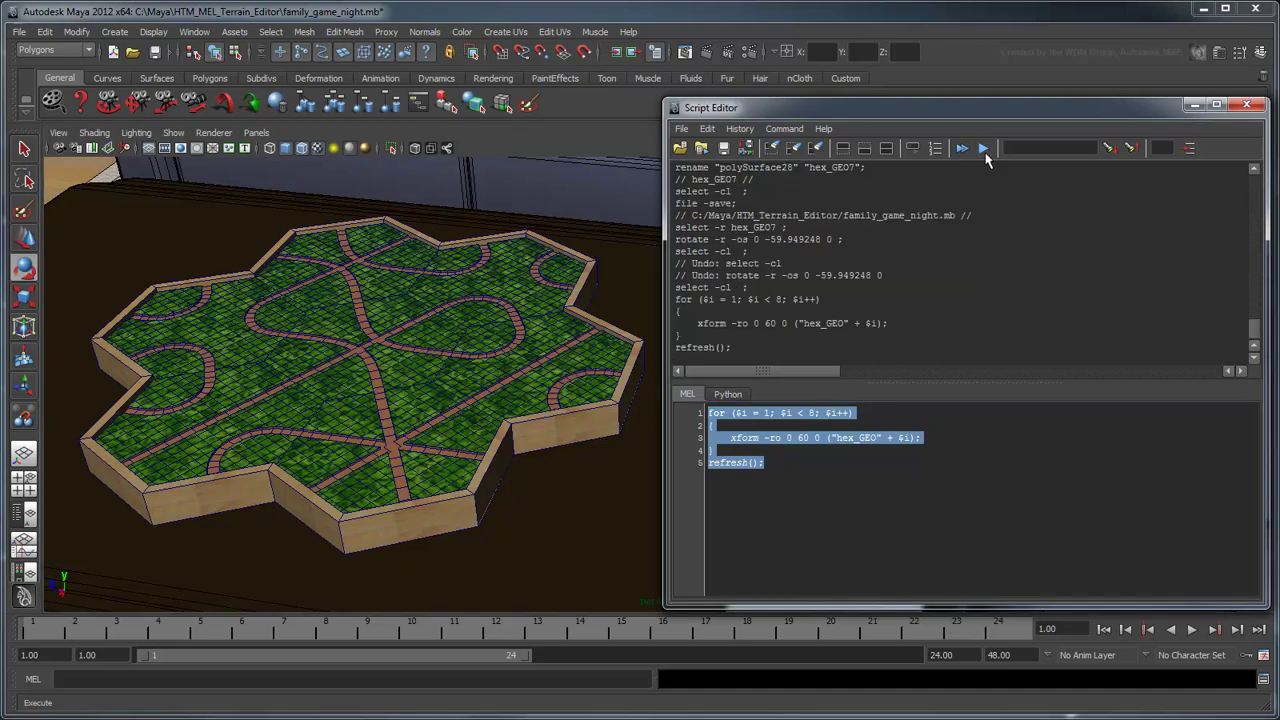
{"action": "left_click", "coordinate": [984, 150]}
{"action": "left_click", "coordinate": [984, 150]}
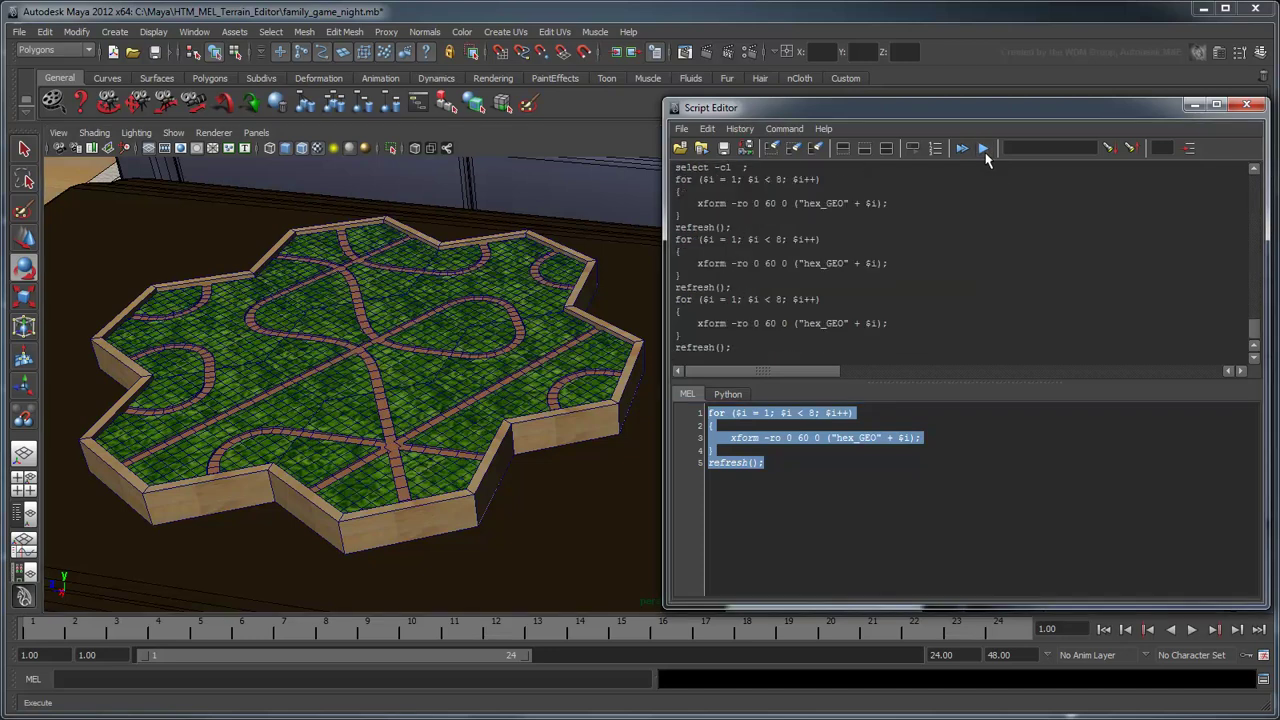
{"action": "left_click", "coordinate": [984, 150]}
- Replace the loop's 60 Y rotation with (60 * (int) rand(0,5)) and select all five lines
{"action": "left_click", "coordinate": [870, 460]}
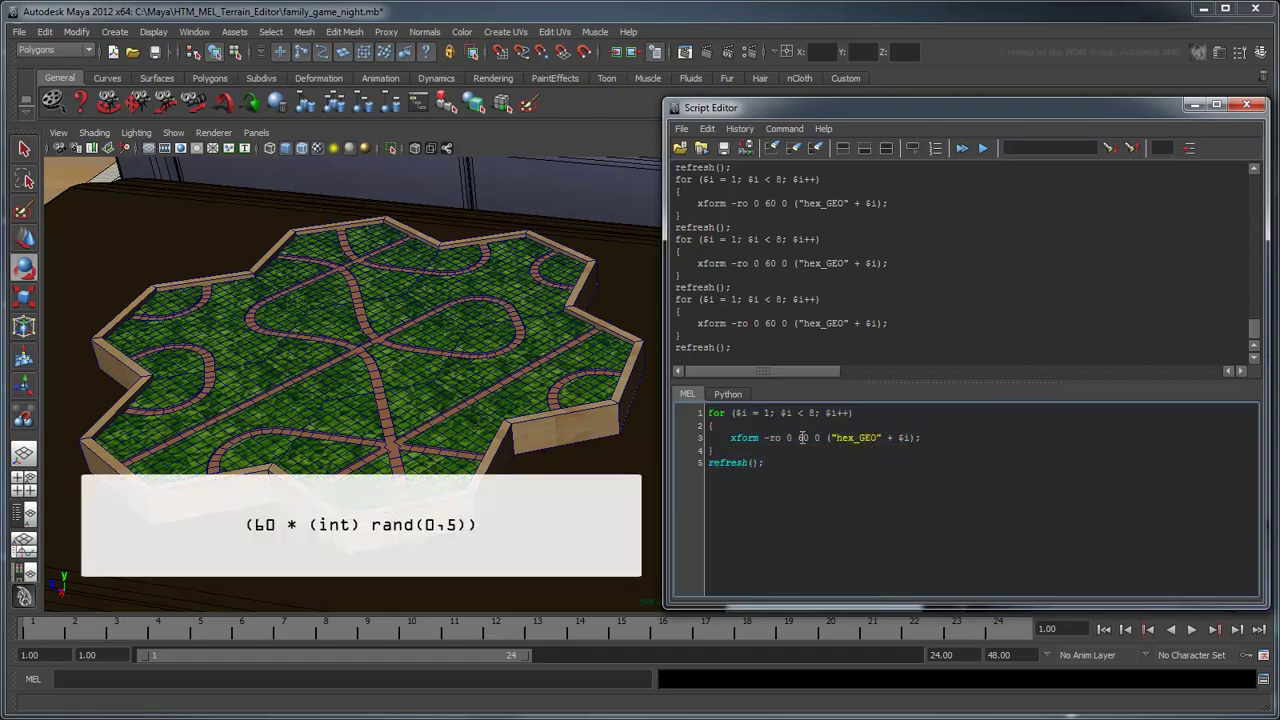
{"action": "left_click", "coordinate": [802, 437]}
{"action": "type", "text": "(60 * "}
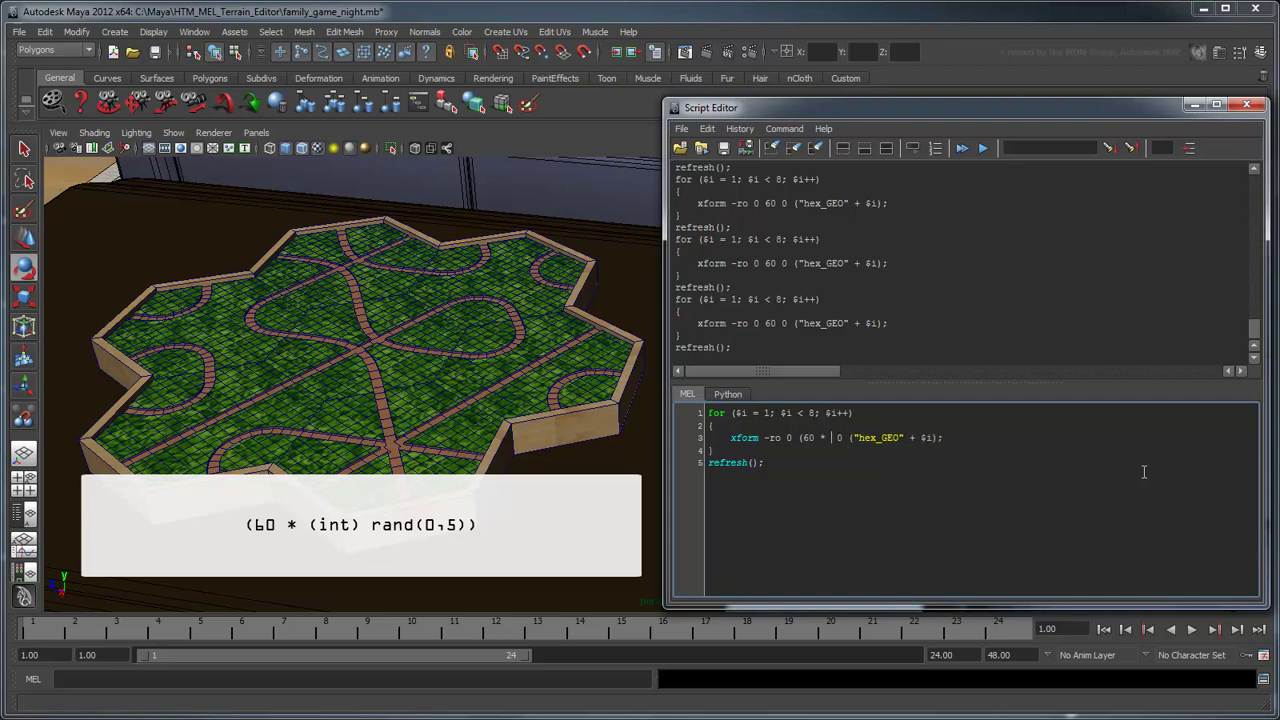
{"action": "type", "text": "rand(0,5))"}
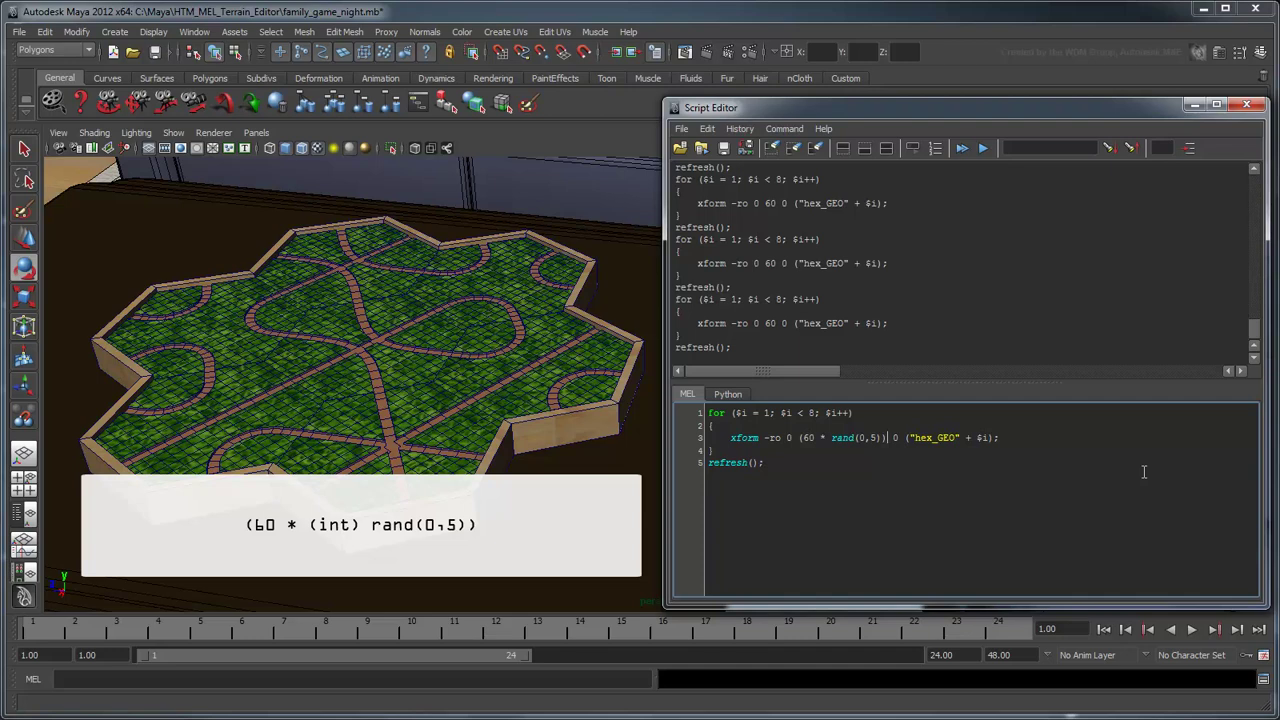
{"action": "left_click", "coordinate": [832, 438]}
{"action": "type", "text": "(int)"}
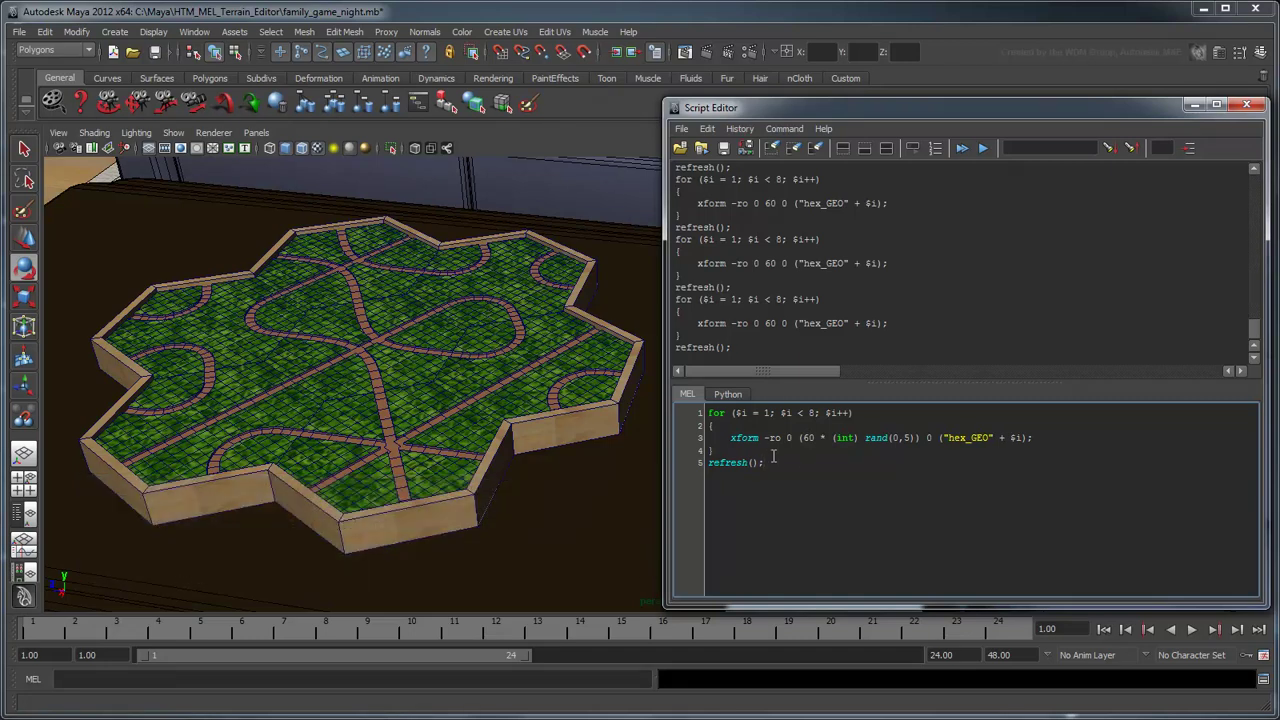
{"action": "left_click_drag", "start_coordinate": [810, 466], "coordinate": [706, 412]}
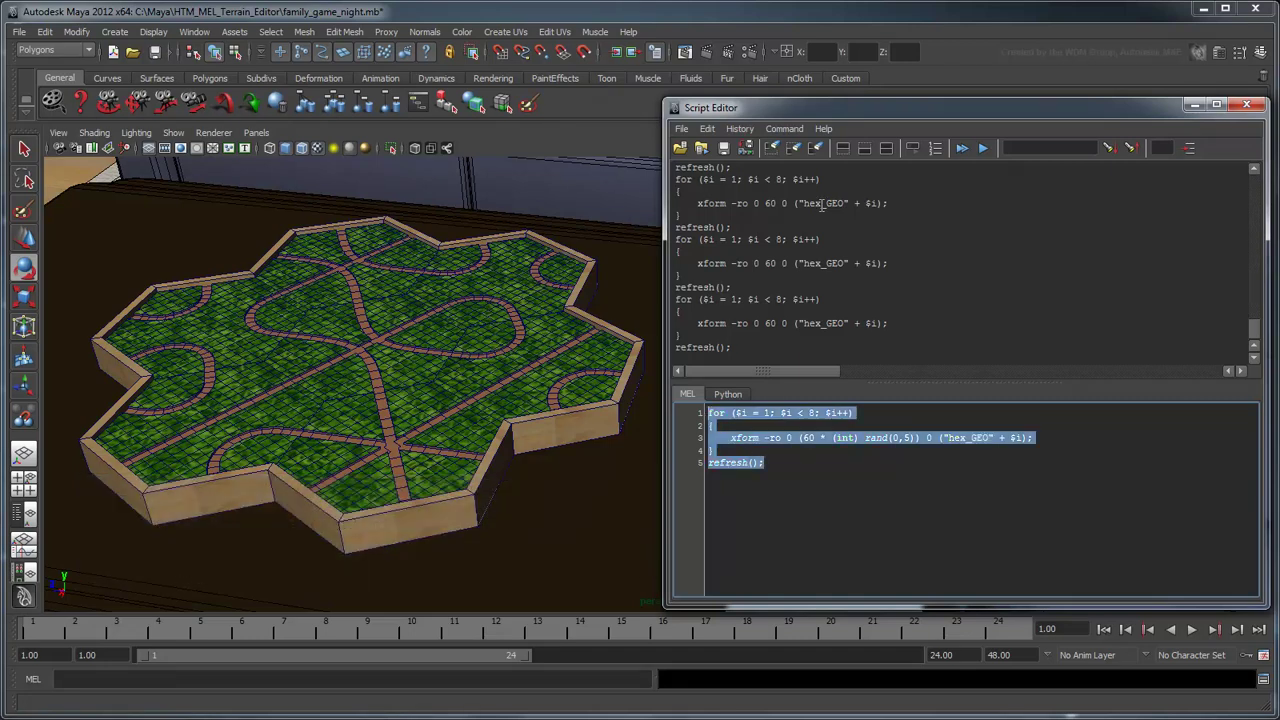
- Execute the randomized loop five times for new tile orientations, then close the Script Editor
{"action": "left_click", "coordinate": [984, 149]}
{"action": "left_click", "coordinate": [984, 149]}
{"action": "left_click", "coordinate": [984, 149]}
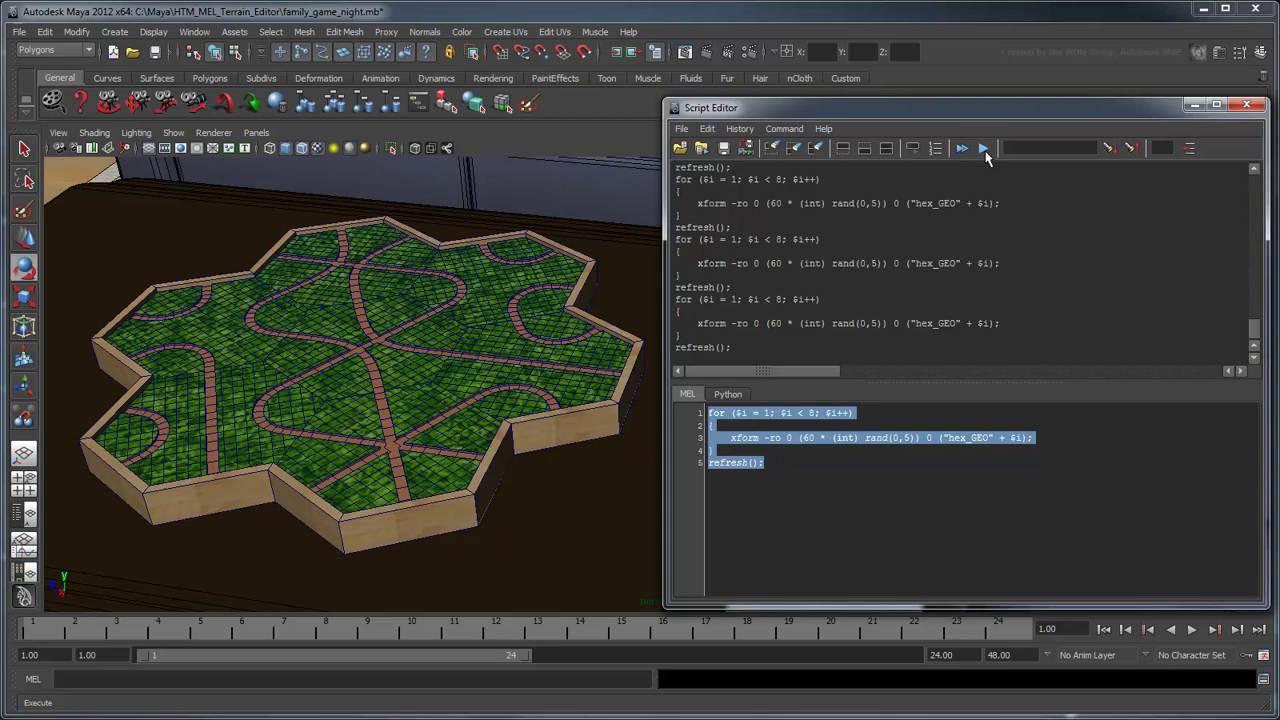
{"action": "left_click", "coordinate": [984, 149]}
{"action": "left_click", "coordinate": [984, 149]}
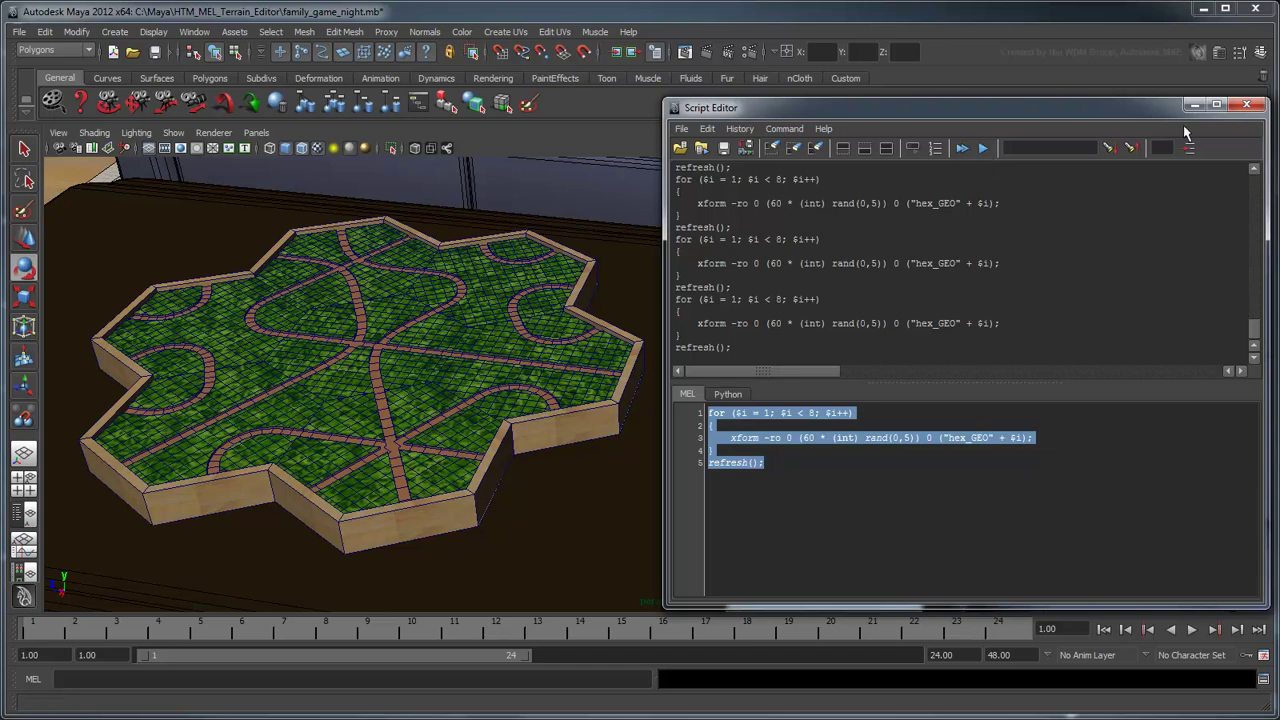
{"action": "left_click", "coordinate": [1246, 105]}
- Tumble the perspective view to recentre on the randomly rotated game board
{"action": "left_click_drag", "start_coordinate": [575, 438], "coordinate": [940, 479], "text": "alt"}
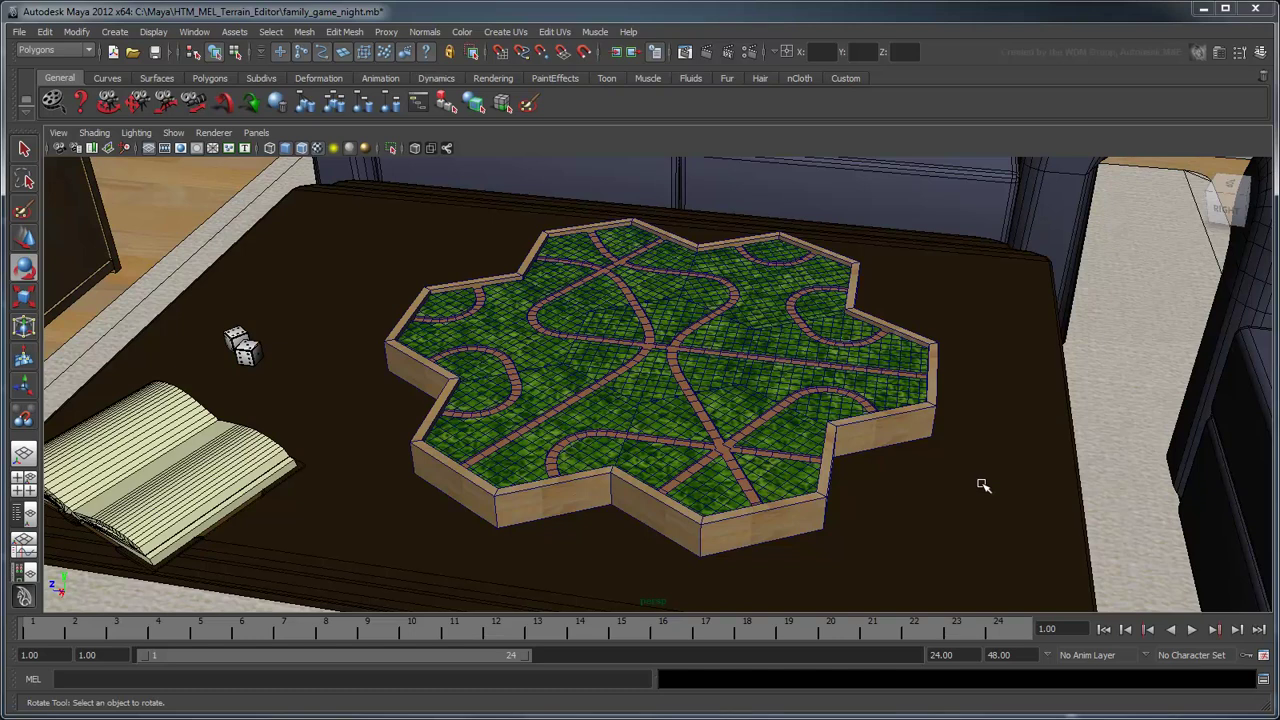